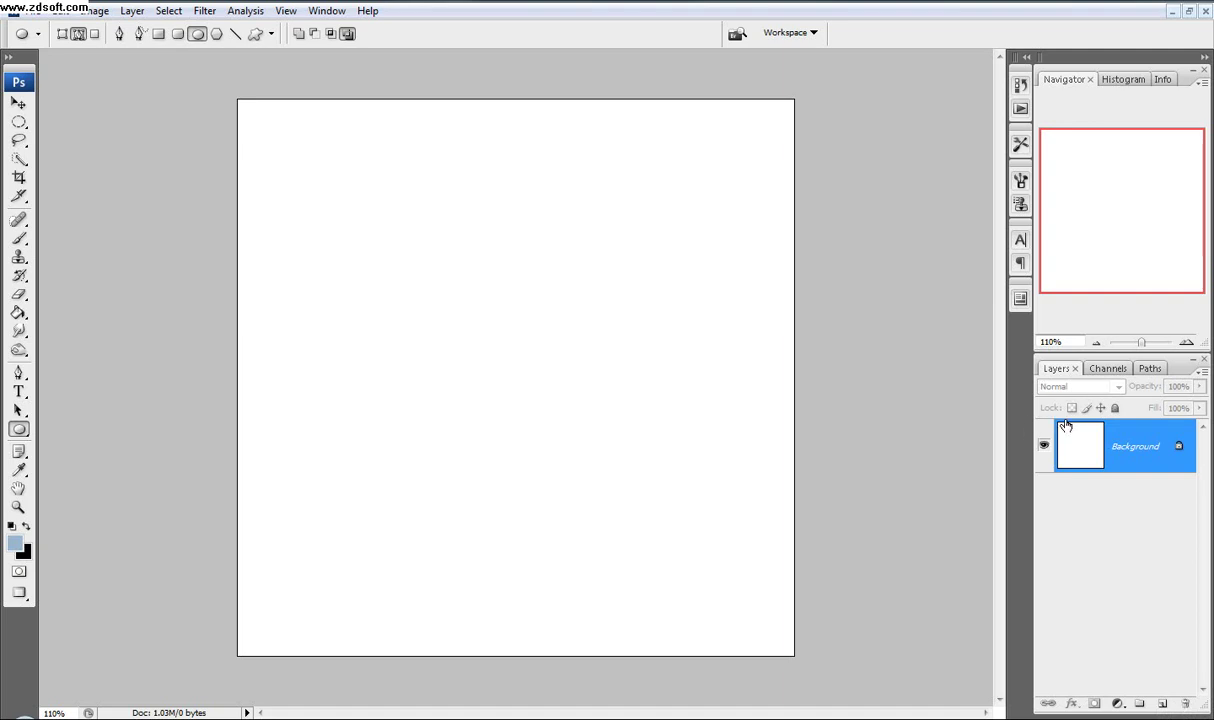
Step: Fill the Background layer with black at 100% opacity in Normal mode
click(63, 16)
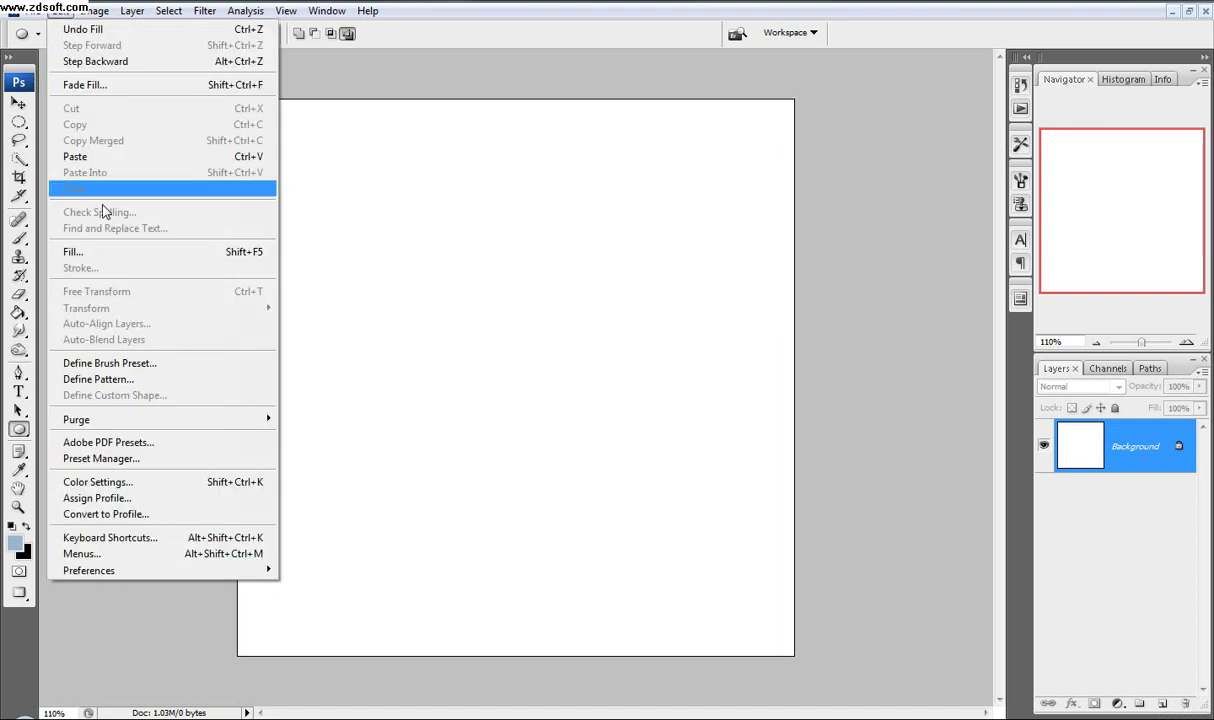
click(116, 248)
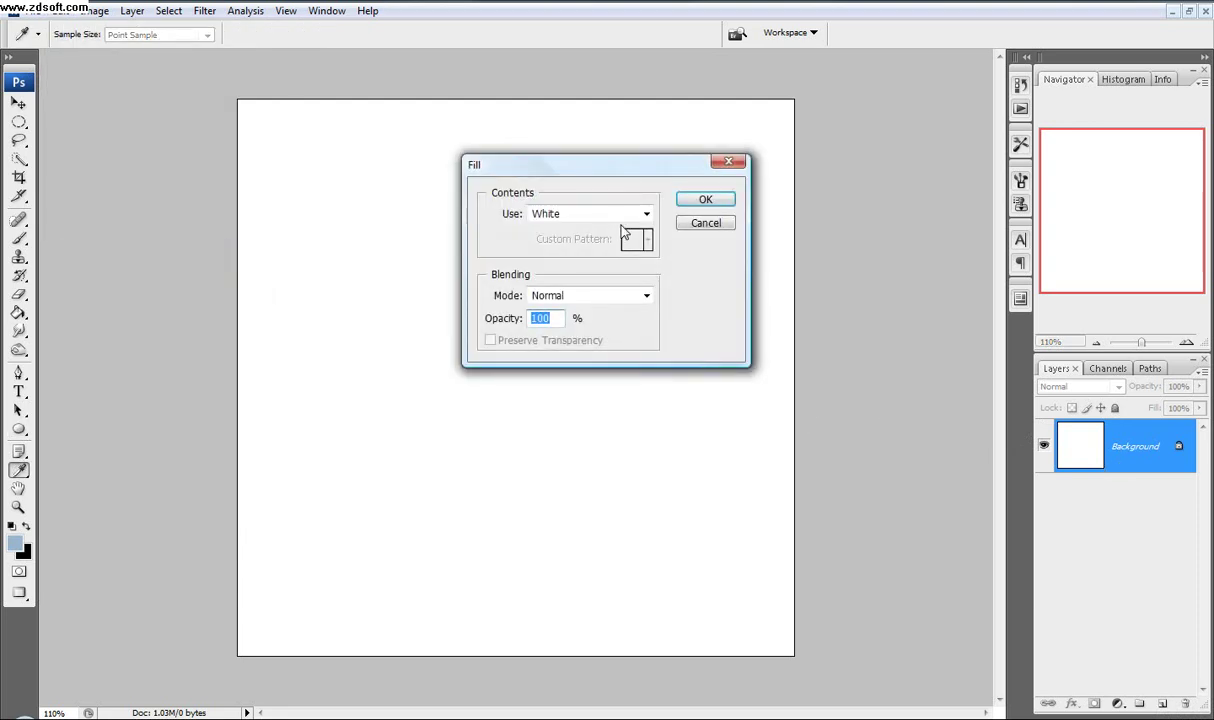
click(645, 214)
click(522, 325)
click(688, 201)
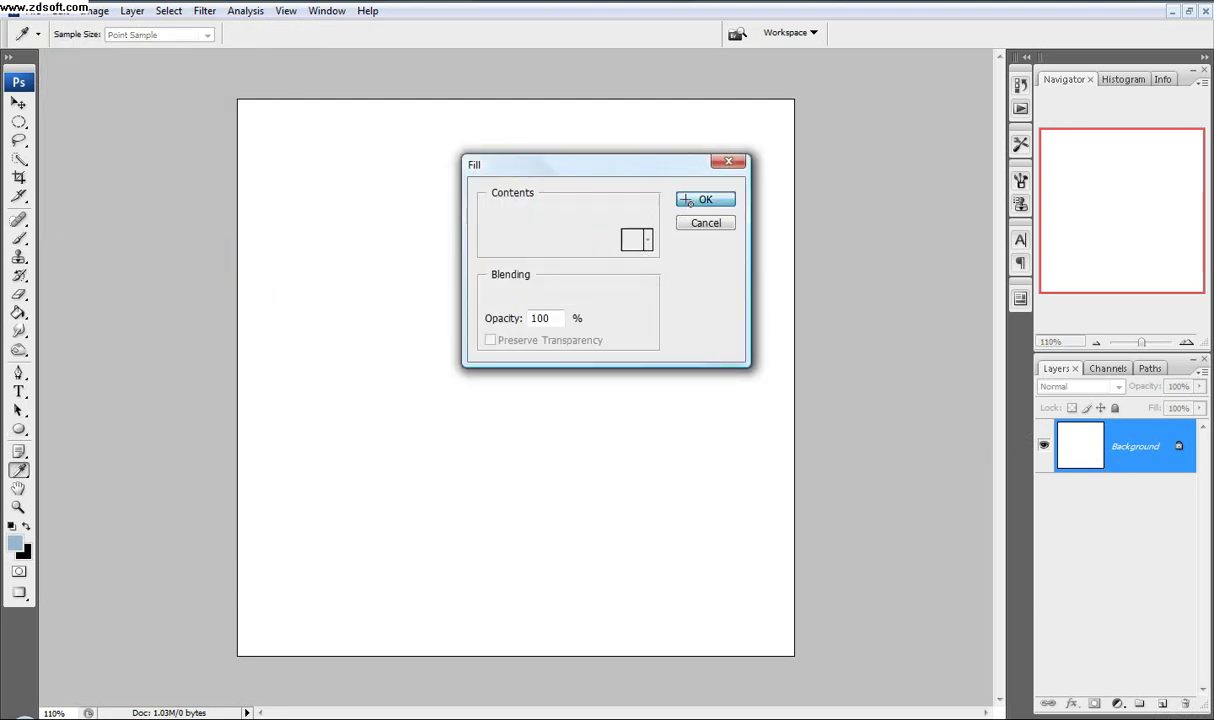
Step: Add a new layer and make a small circular marquee selection slightly above the canvas centre
click(1162, 704)
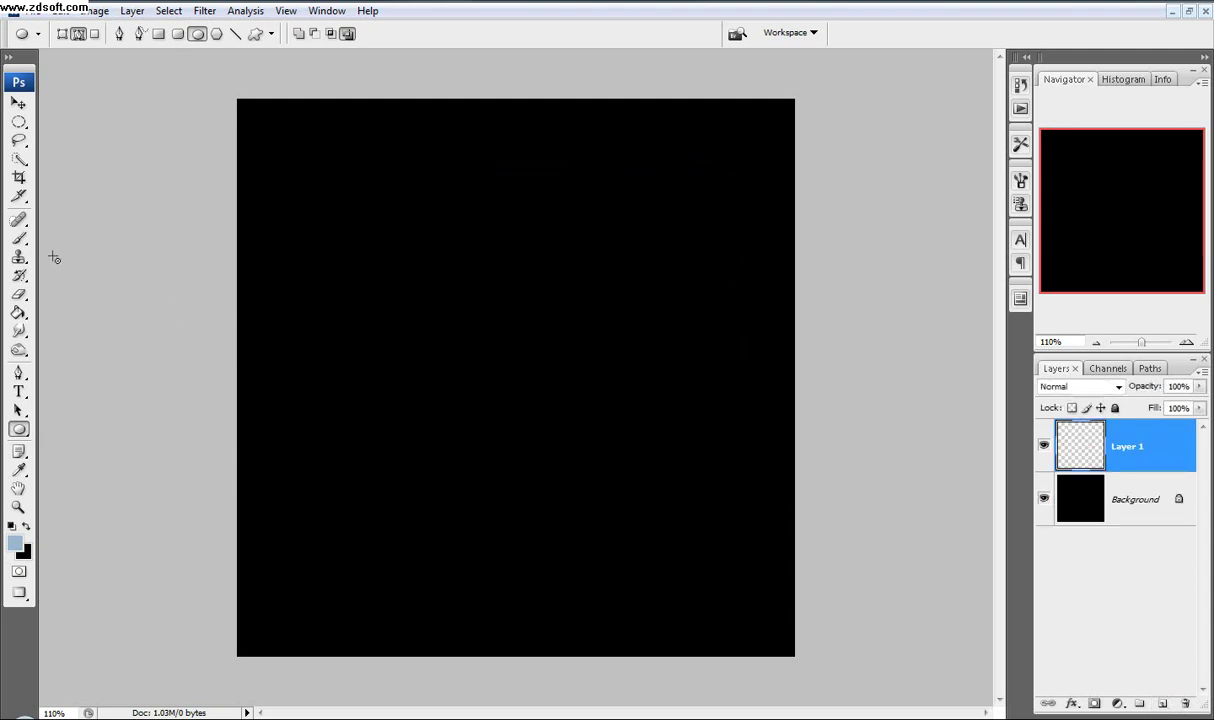
click(18, 121)
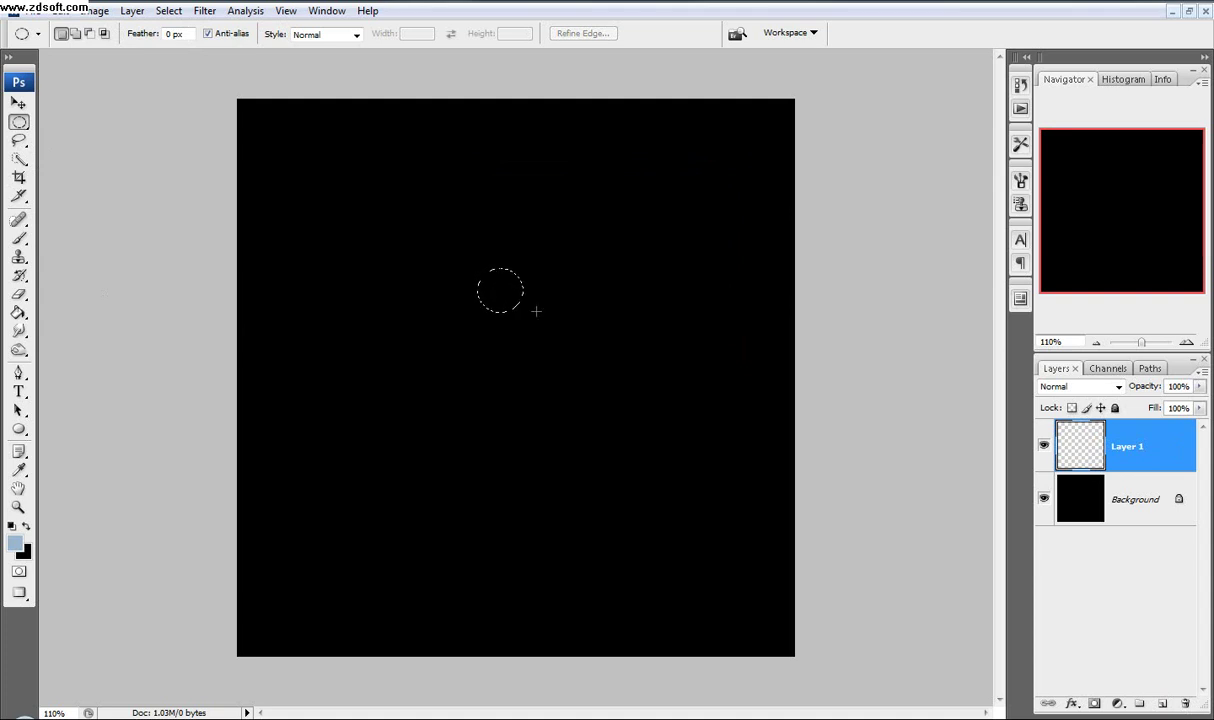
drag(536, 311, 536, 311)
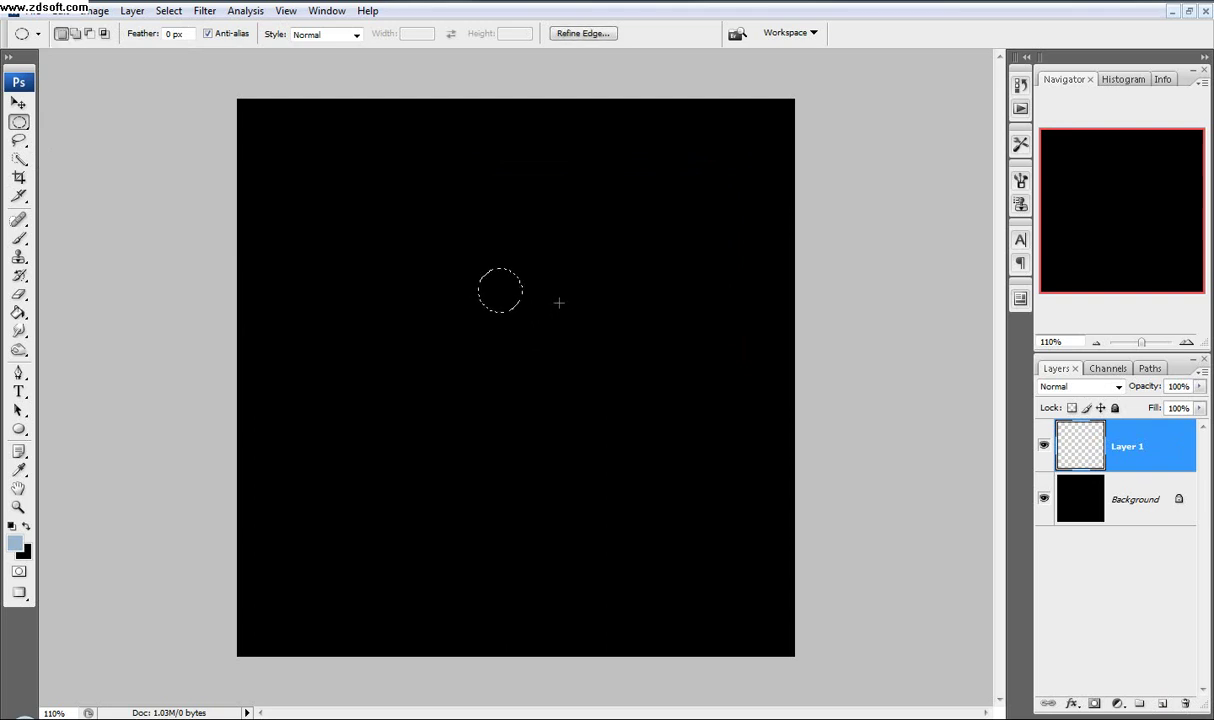
click(509, 289)
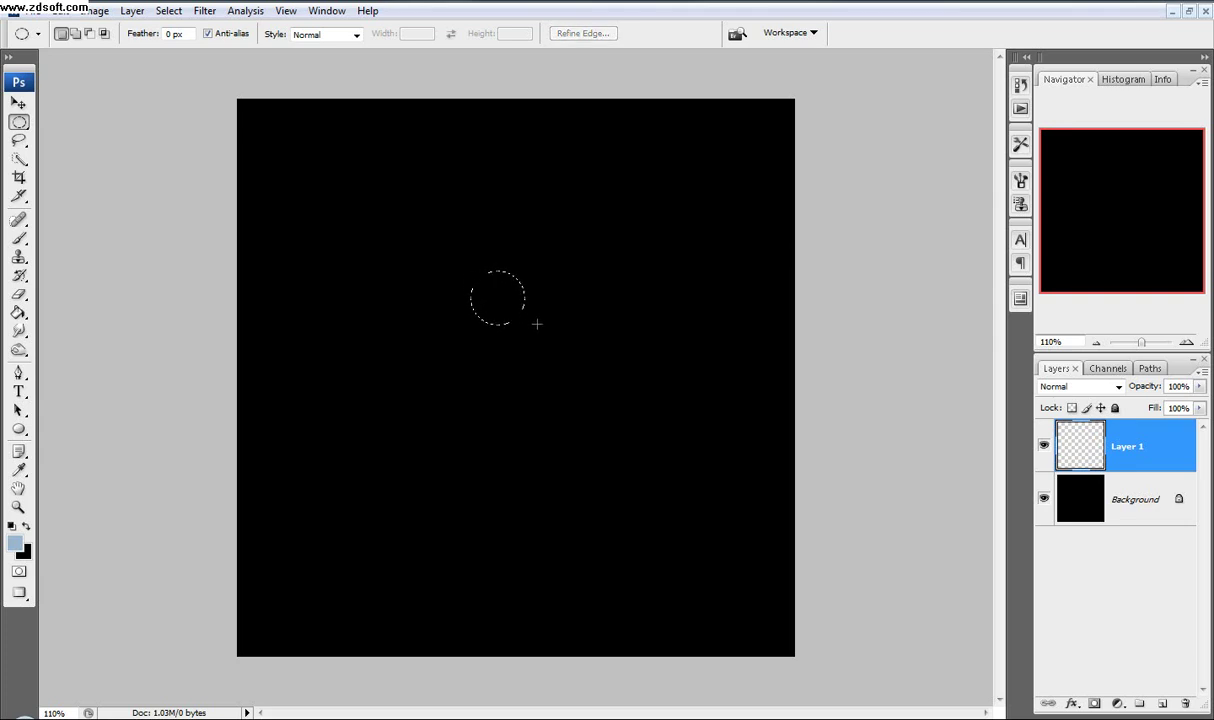
drag(536, 319, 537, 320)
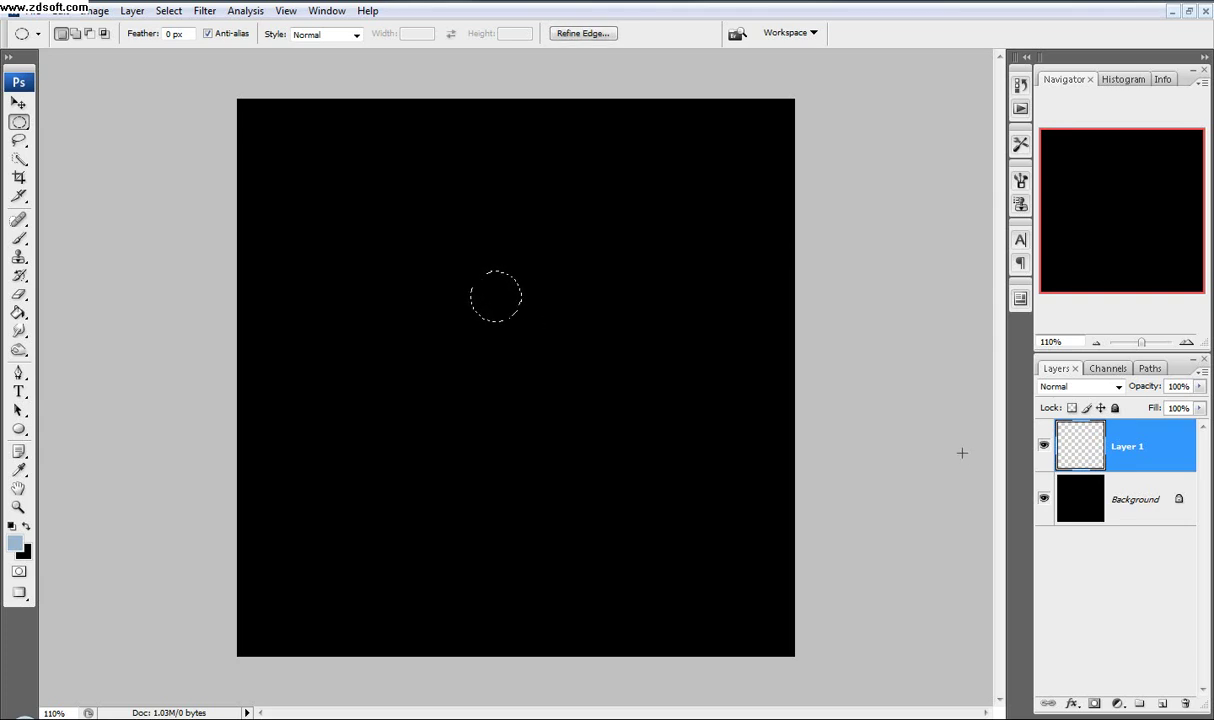
Step: Set the foreground colour to pure red (ff0000) and fill the circular selection with it
click(17, 544)
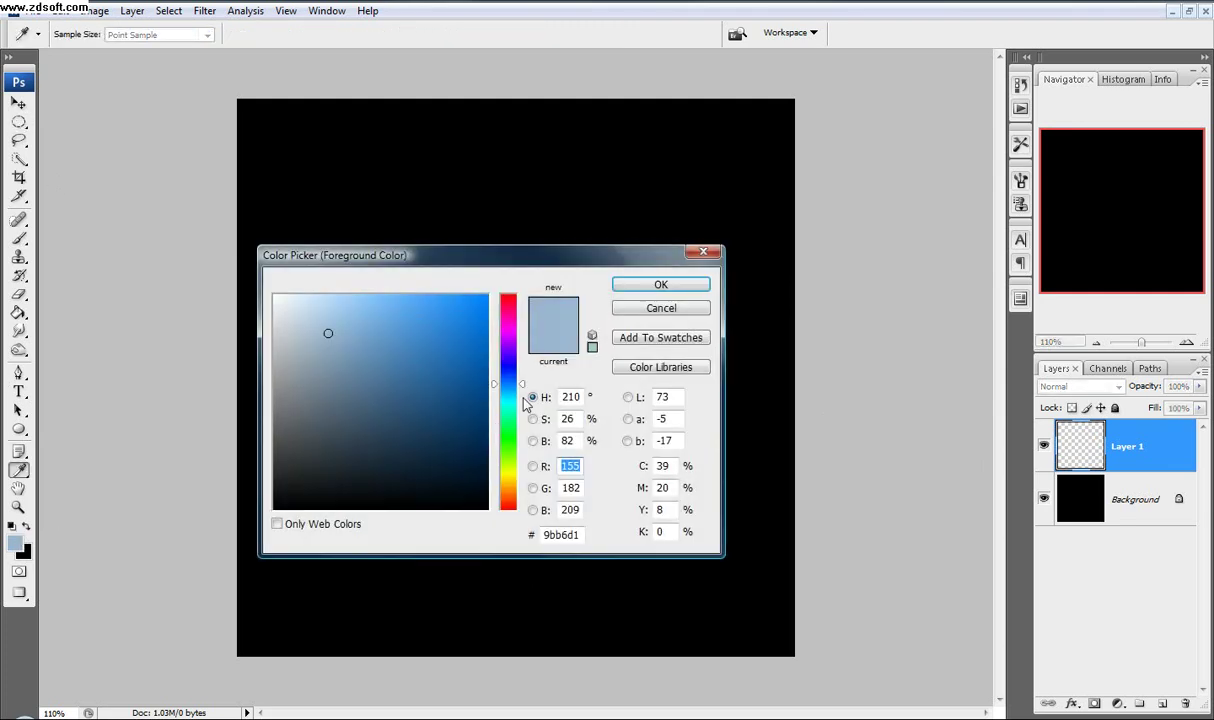
mouse_move(527, 393)
mouse_down()
mouse_move(508, 292)
mouse_move(529, 260)
mouse_up()
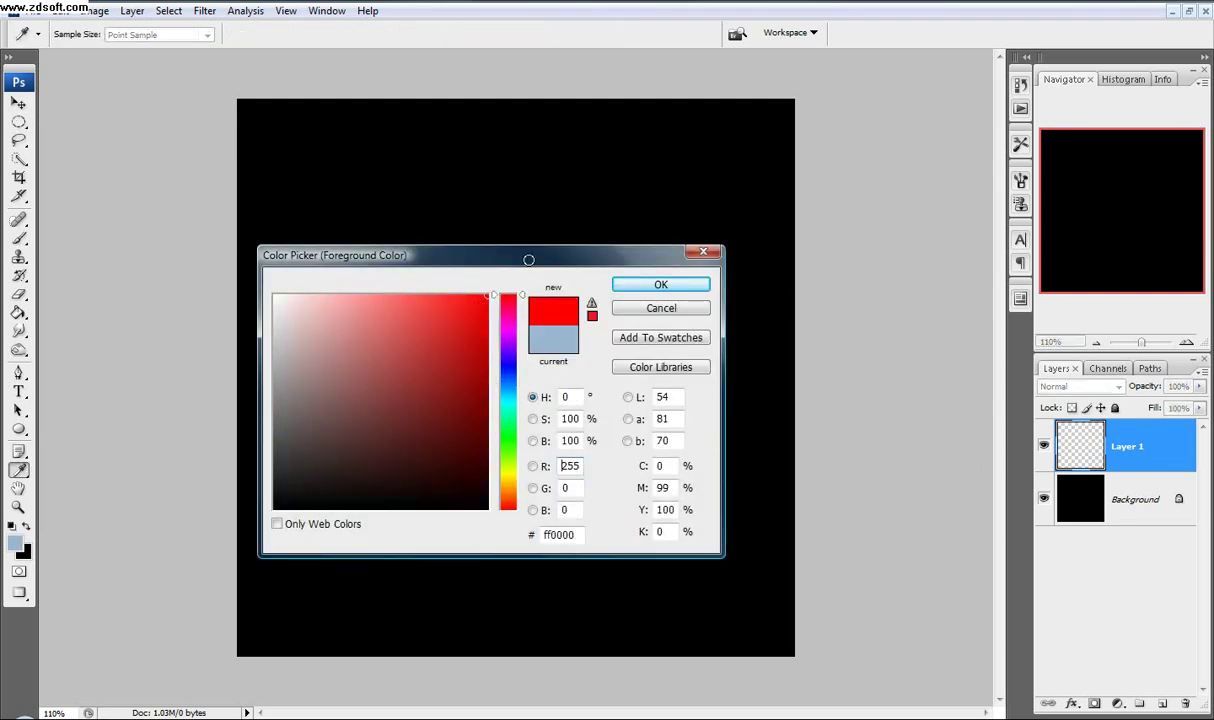
click(628, 283)
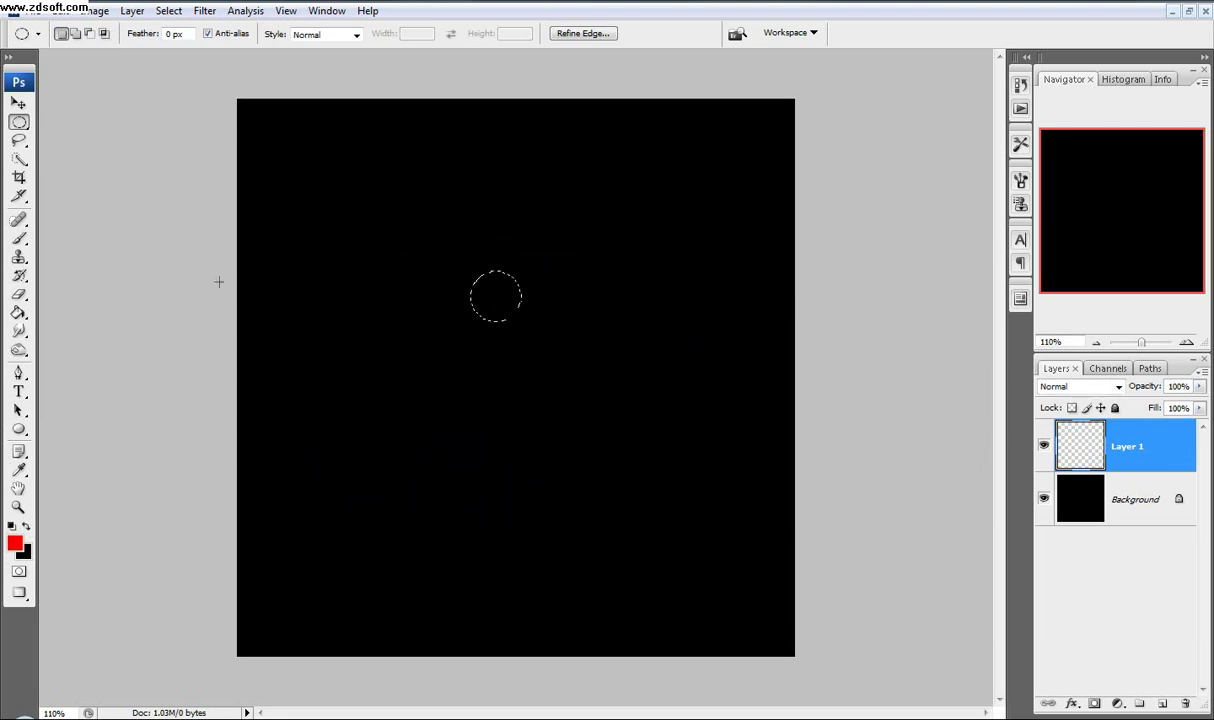
click(18, 312)
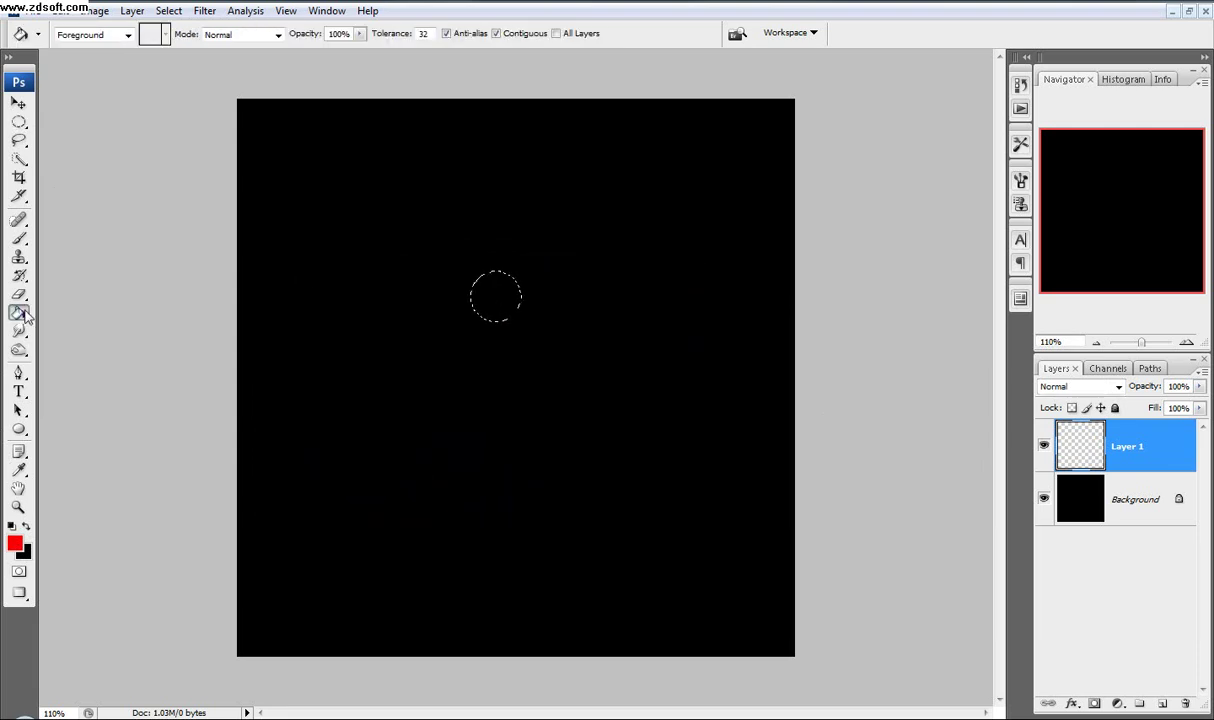
click(490, 316)
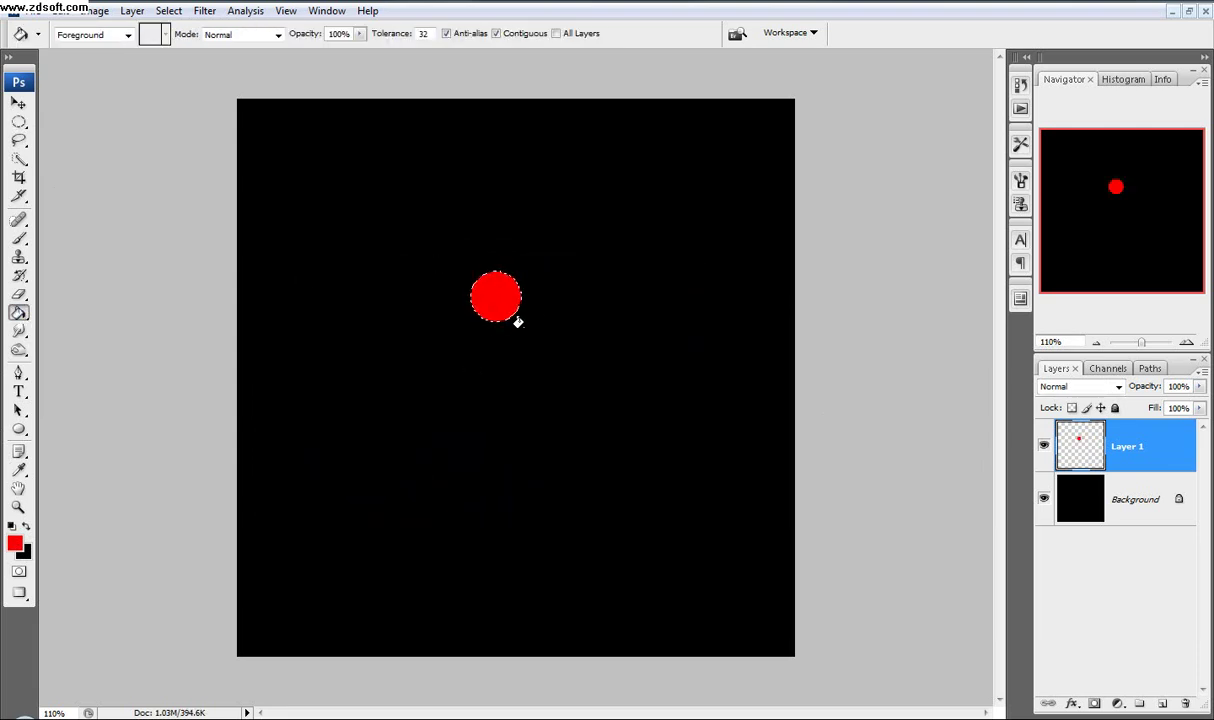
Step: Duplicate the red circle's layer and fill the circle on the copy with pure blue (0000ff)
drag(1143, 461, 1160, 703)
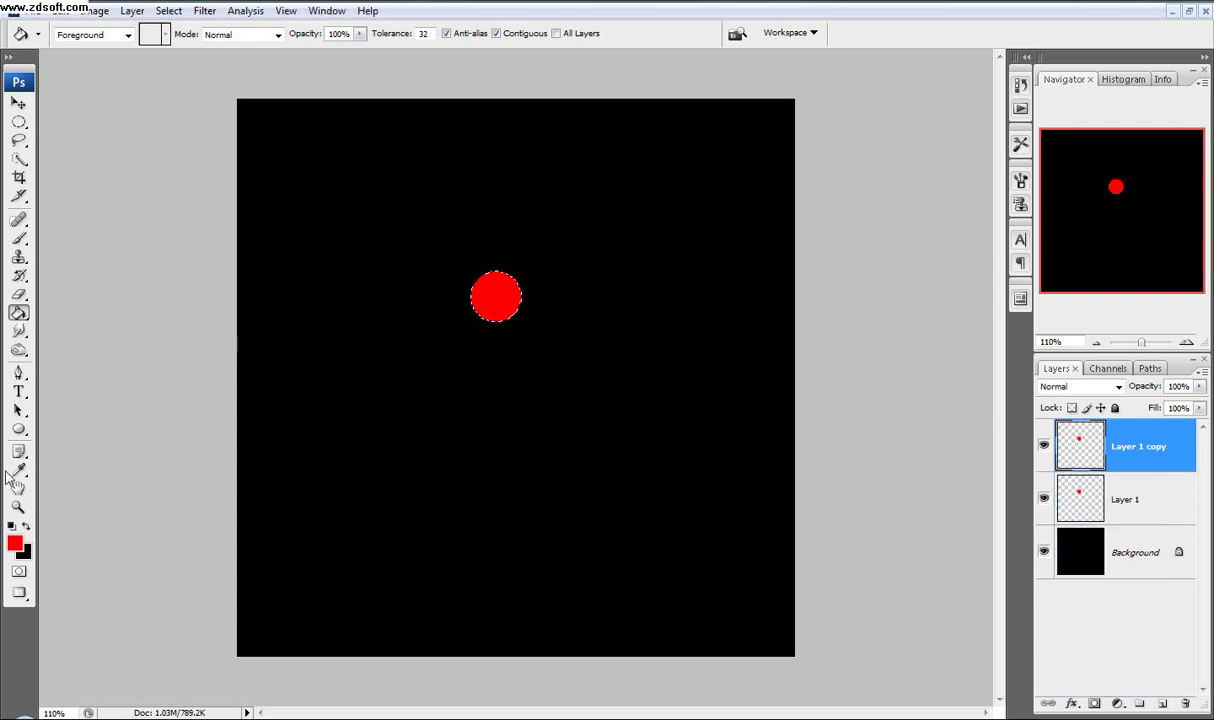
click(15, 546)
drag(522, 512, 523, 366)
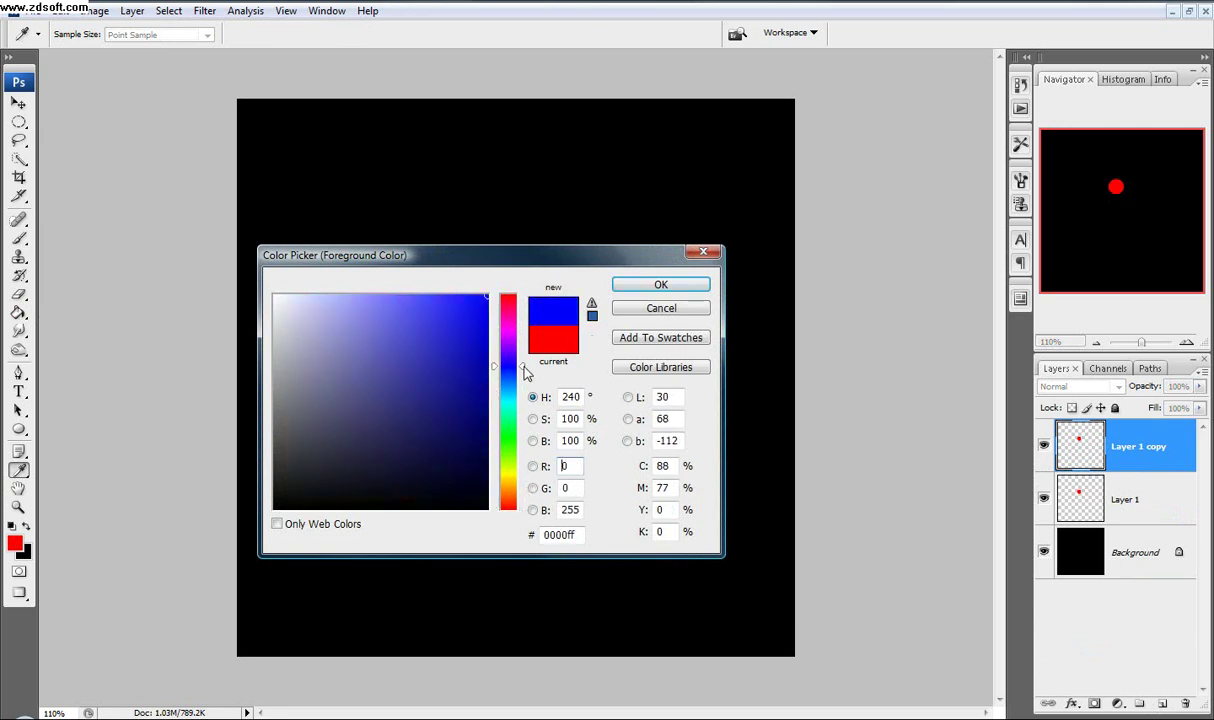
click(640, 288)
click(490, 294)
Step: Deselect the circle and move the blue copy up and to the right of the red one
key(ctrl+d)
key(v)
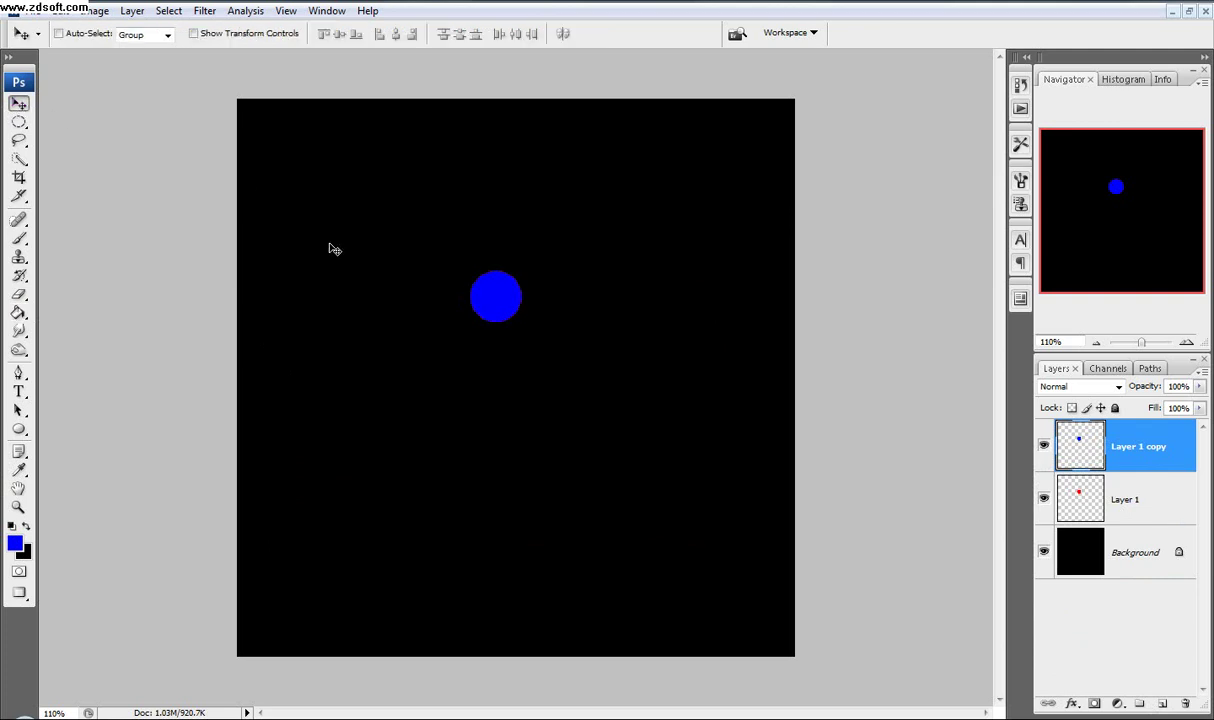
drag(333, 246, 420, 204)
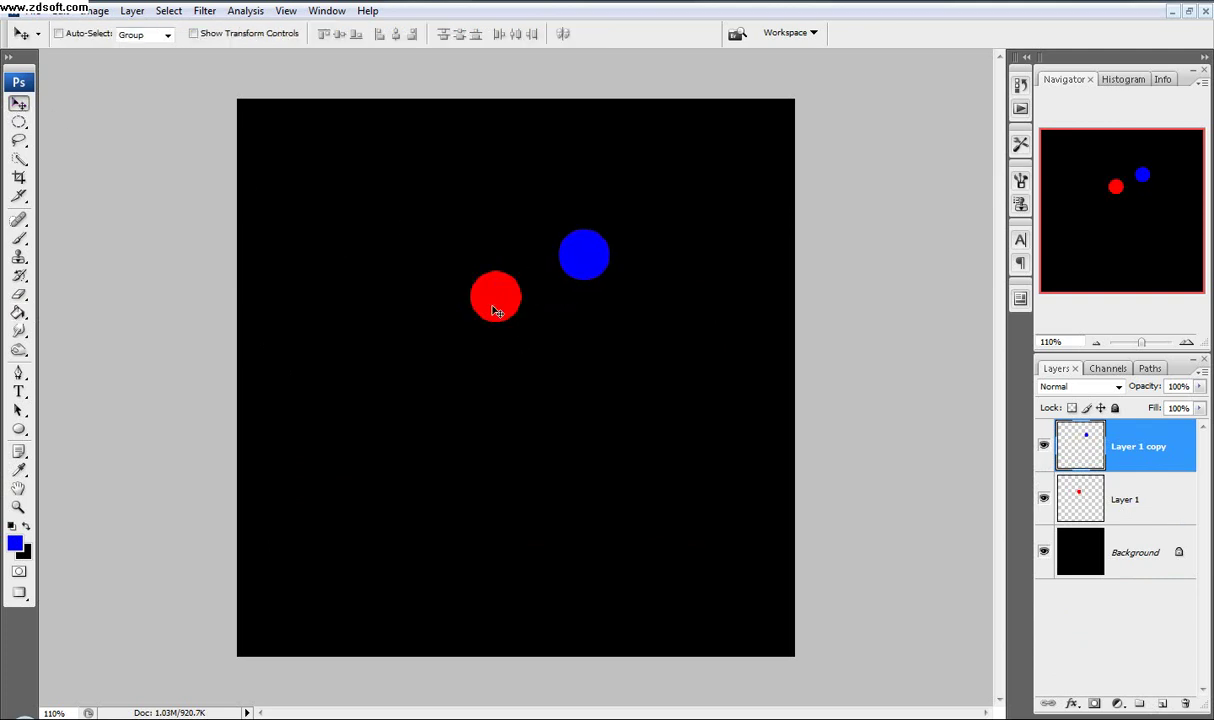
Step: Add an Inner Glow to the red circle's layer with the source set to Center and a size of 29 px
double_click(1168, 507)
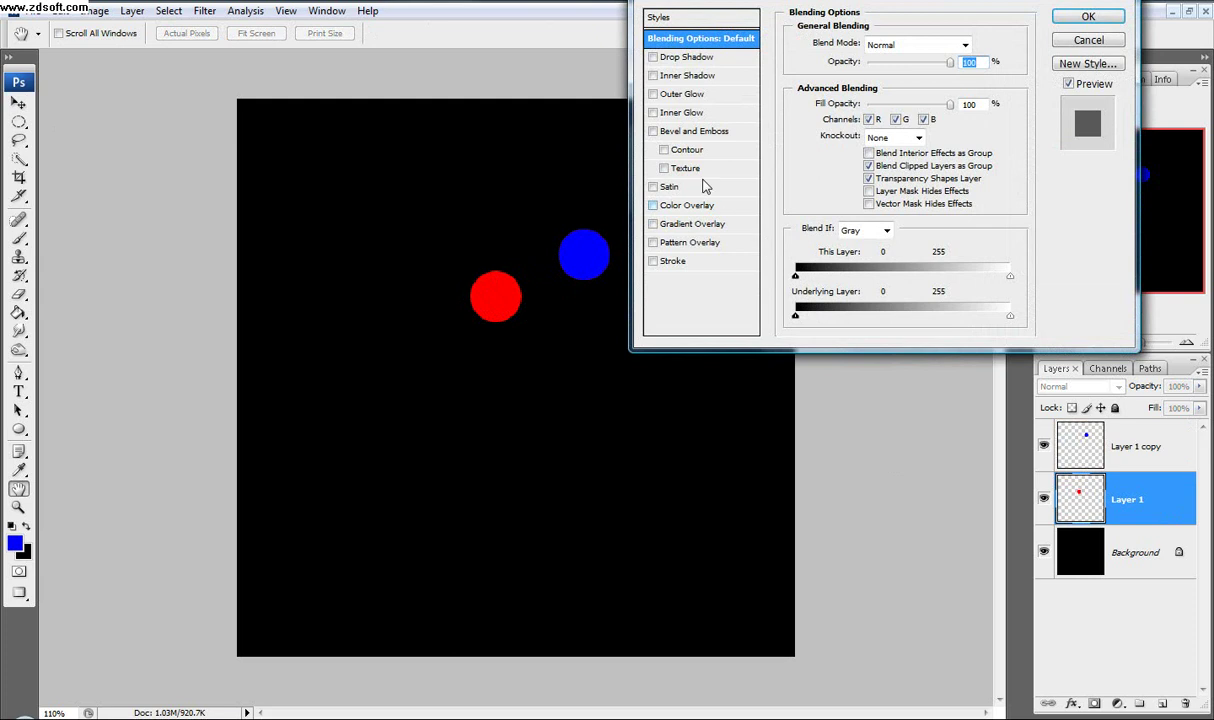
click(653, 113)
click(668, 113)
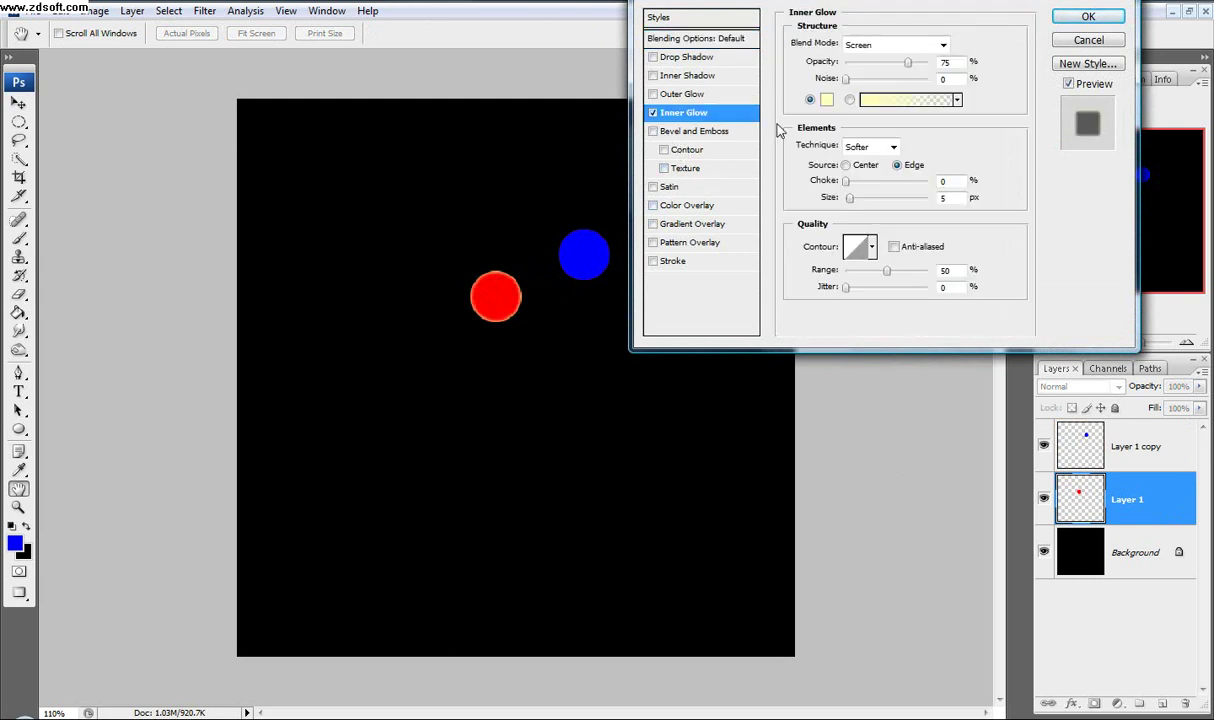
click(846, 166)
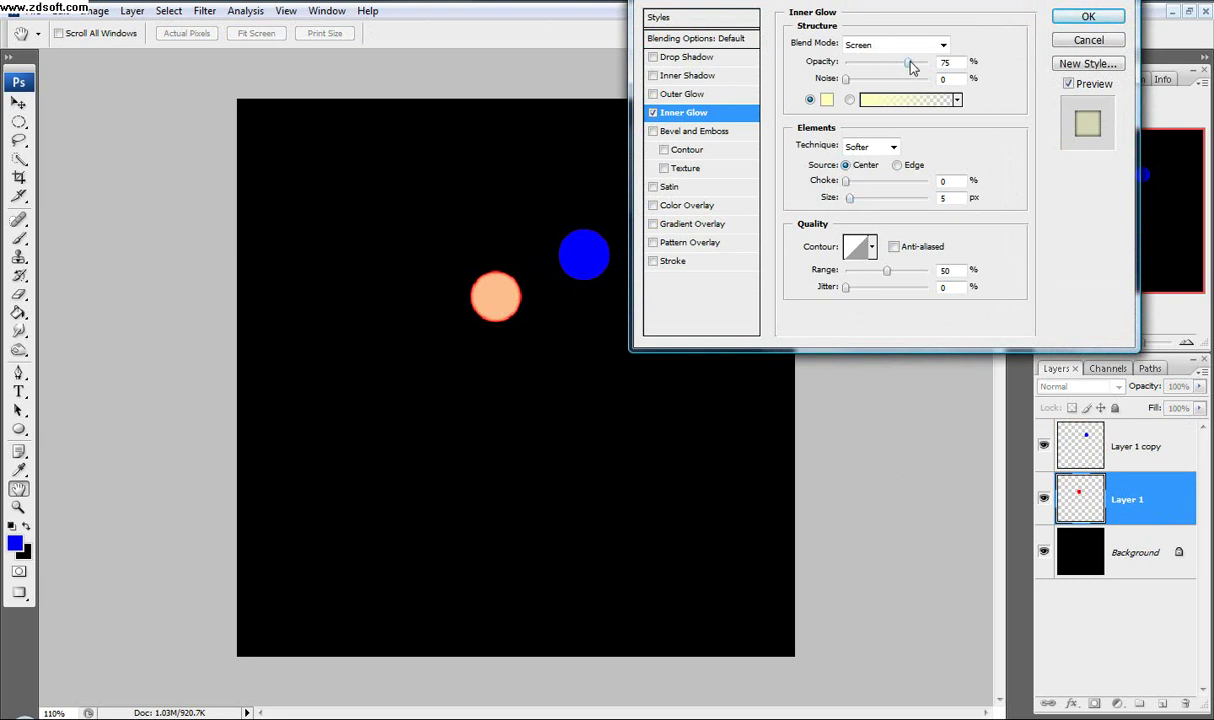
drag(850, 202, 862, 203)
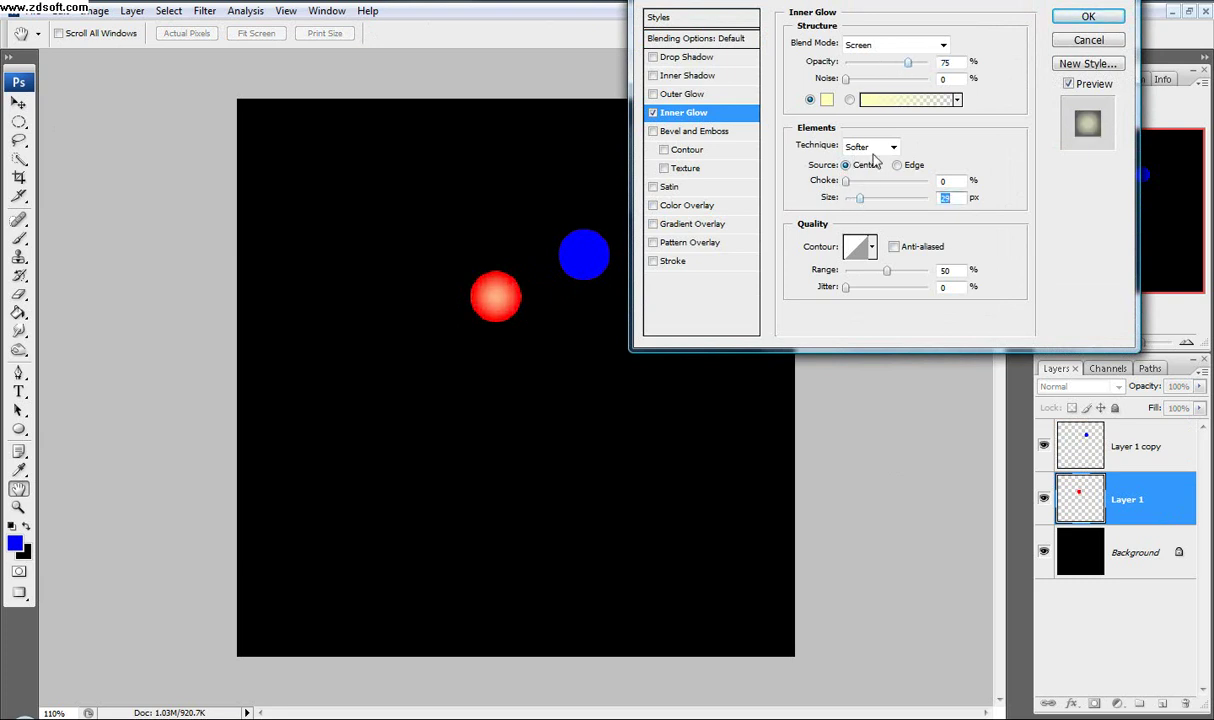
Step: Set the red circle's Inner Glow opacity to 67%, fine-tune its size to about 30 px and apply the style
drag(908, 62, 901, 64)
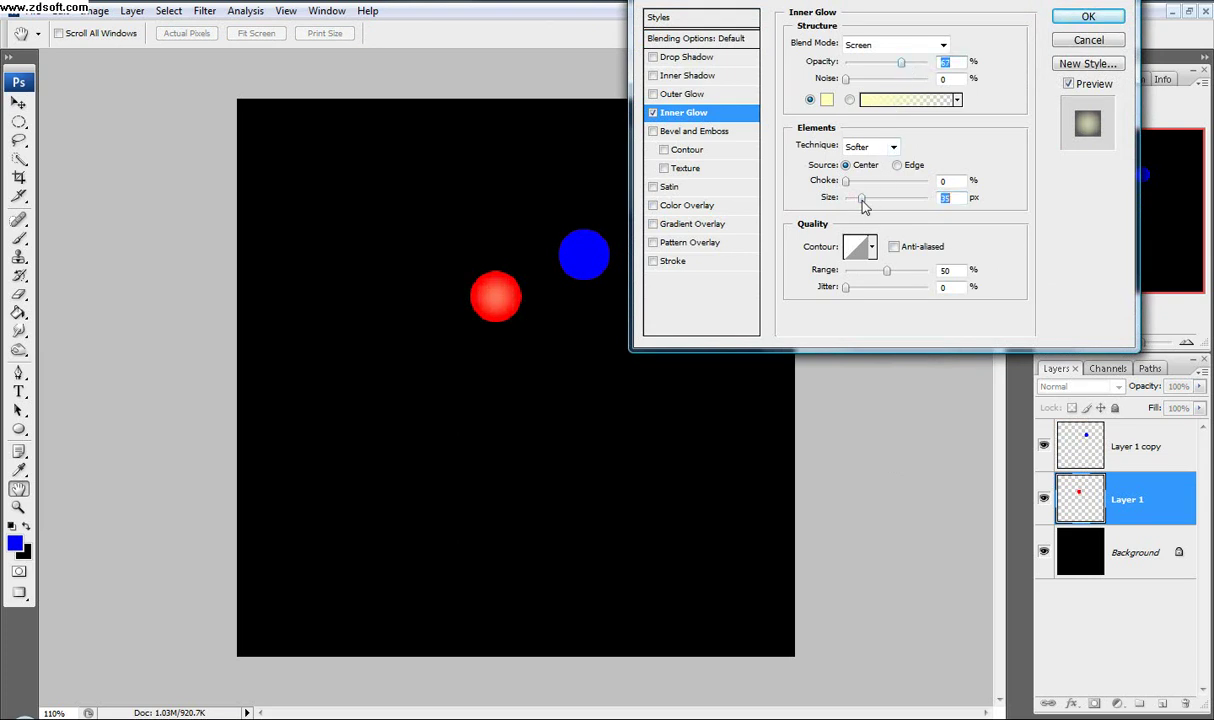
click(862, 205)
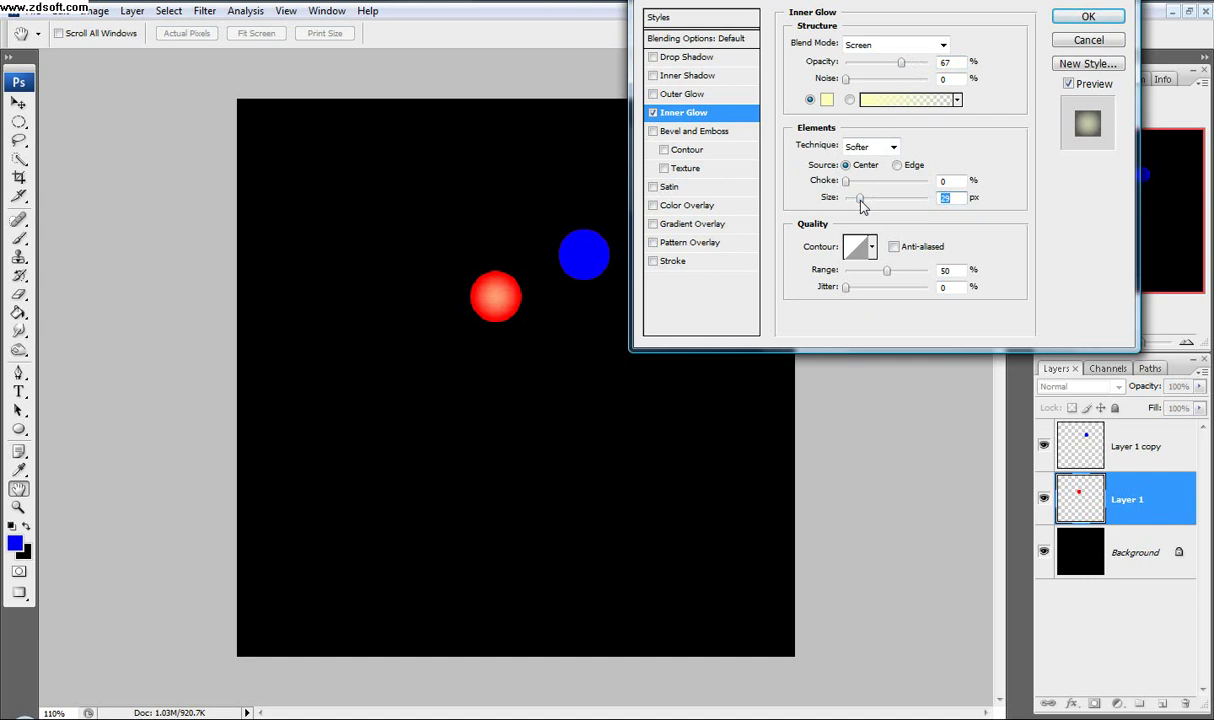
key(Up)
key(Up)
key(Up)
click(1088, 16)
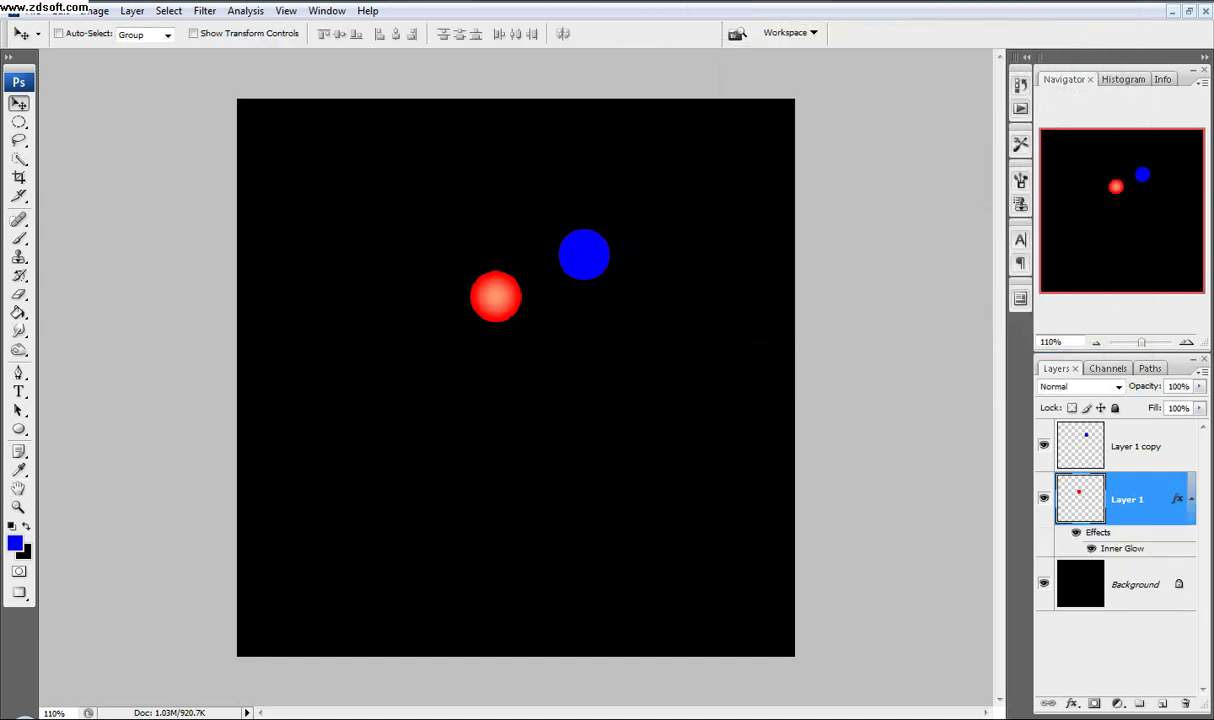
Step: Apply a white (ffffff) Inner Glow to the blue circle's layer with Center source and a size of 29 px
double_click(1113, 428)
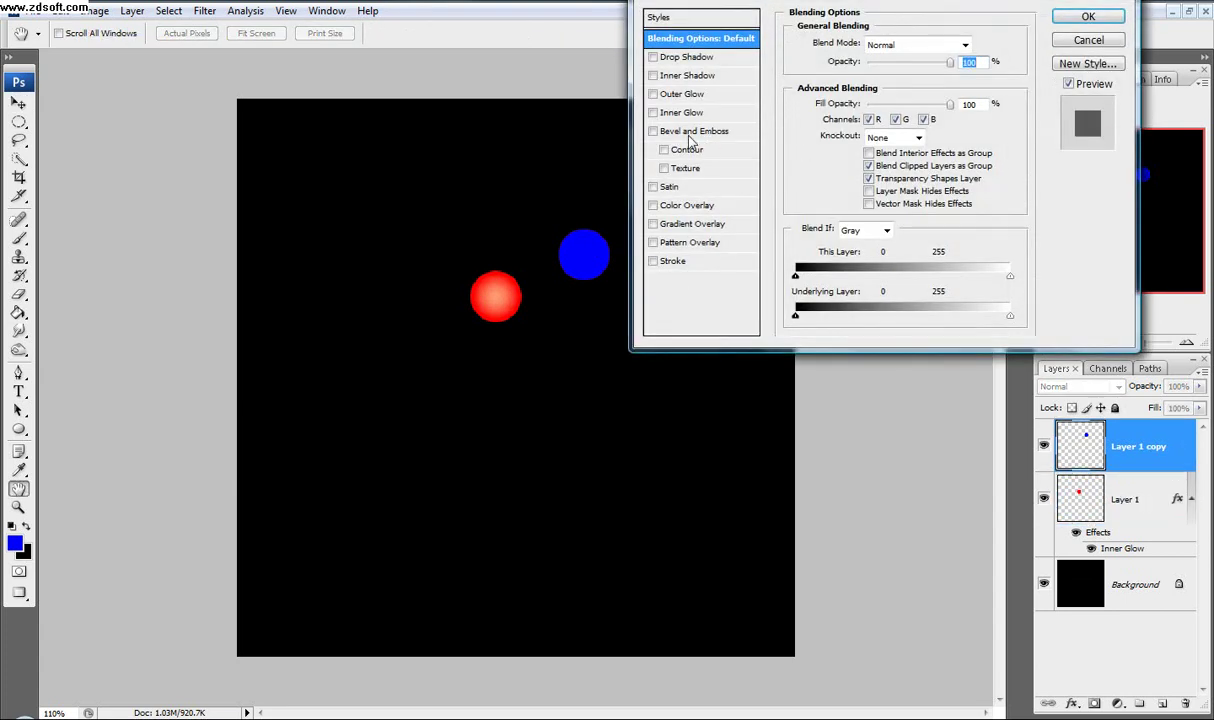
click(653, 113)
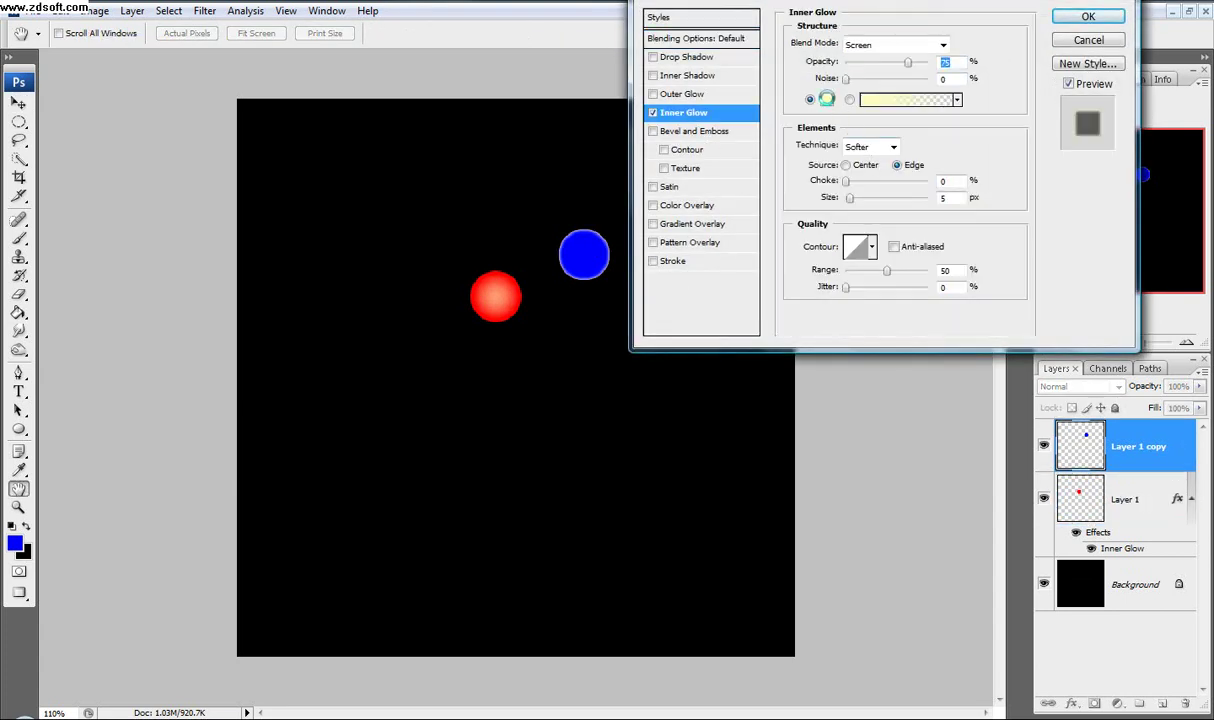
click(825, 101)
drag(440, 314, 206, 247)
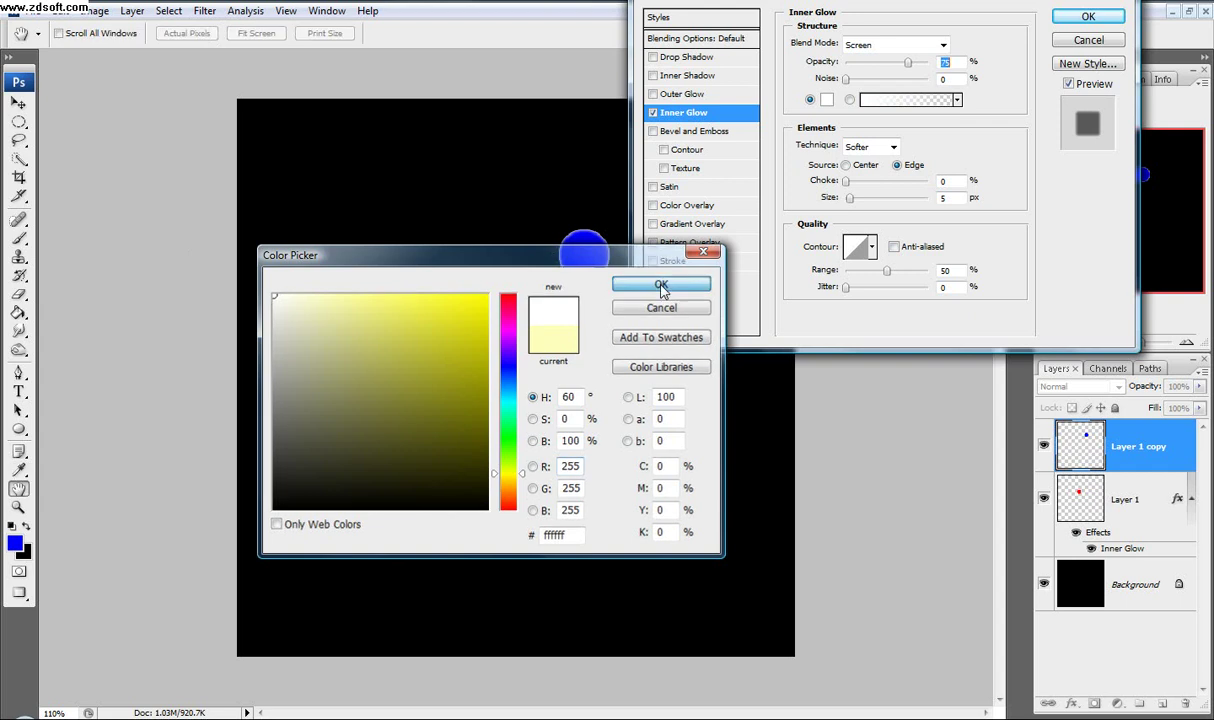
click(660, 285)
click(846, 165)
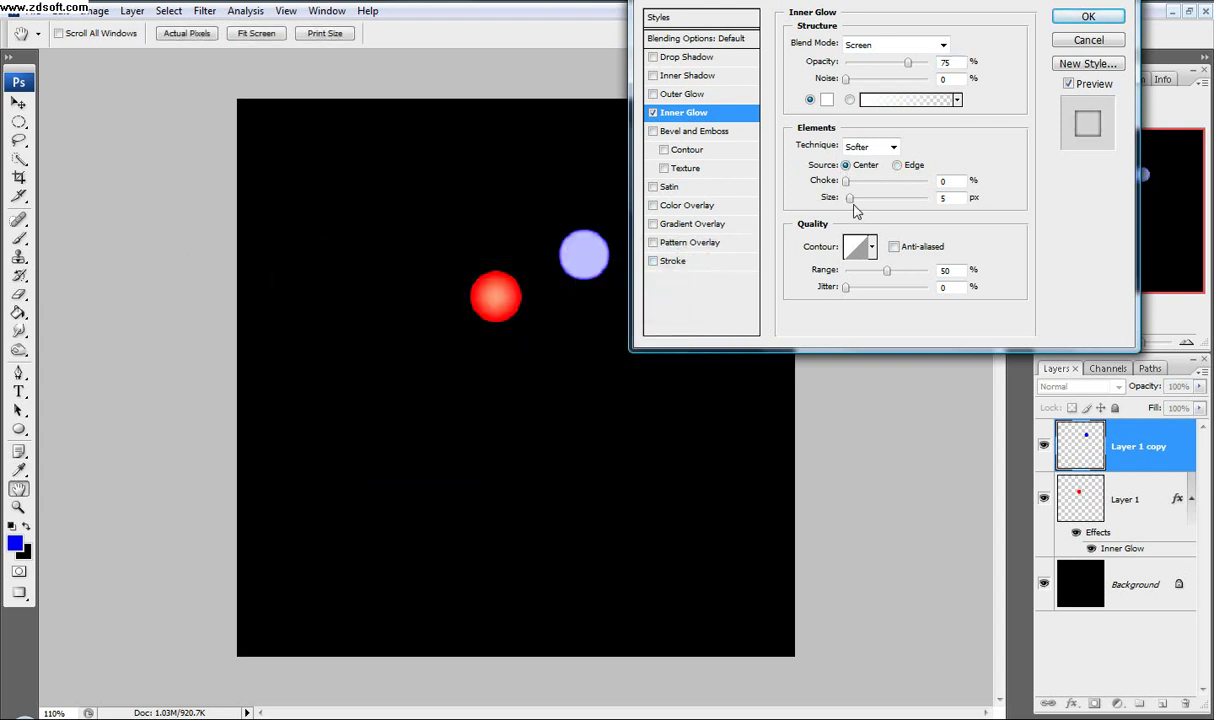
drag(850, 199, 860, 200)
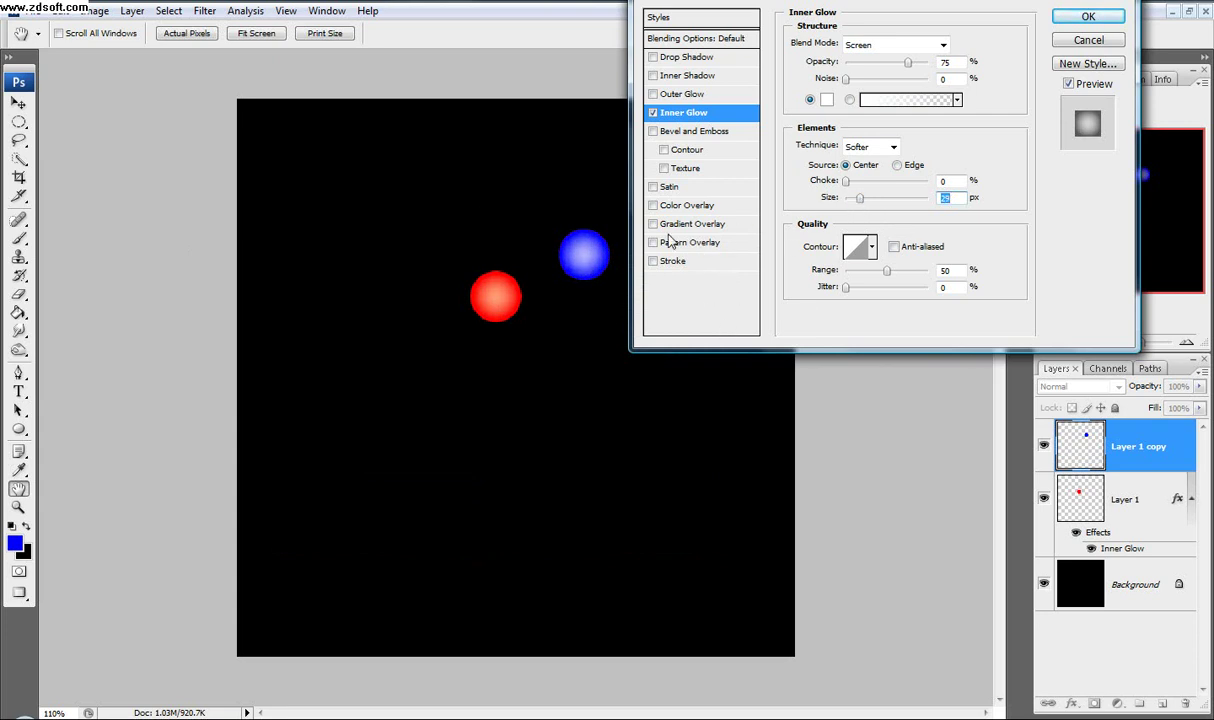
click(1086, 16)
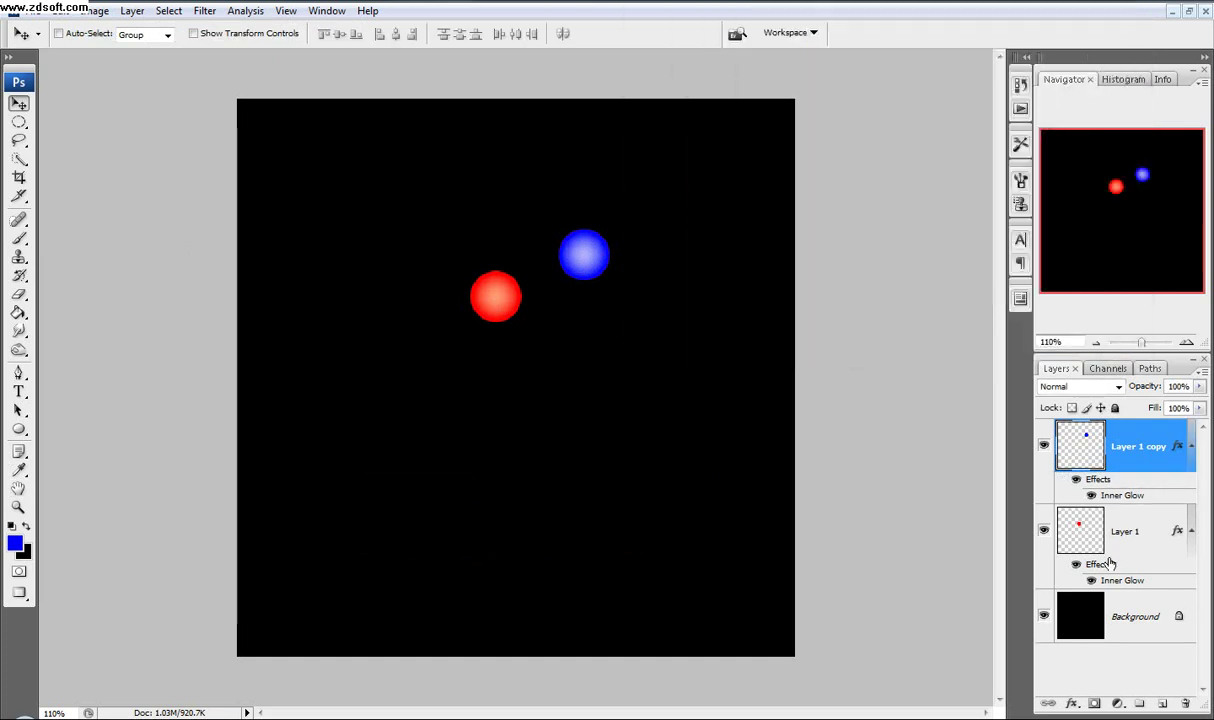
Step: Collapse the effects lists of both circle layers and duplicate the red and the blue layer twice each
click(1191, 532)
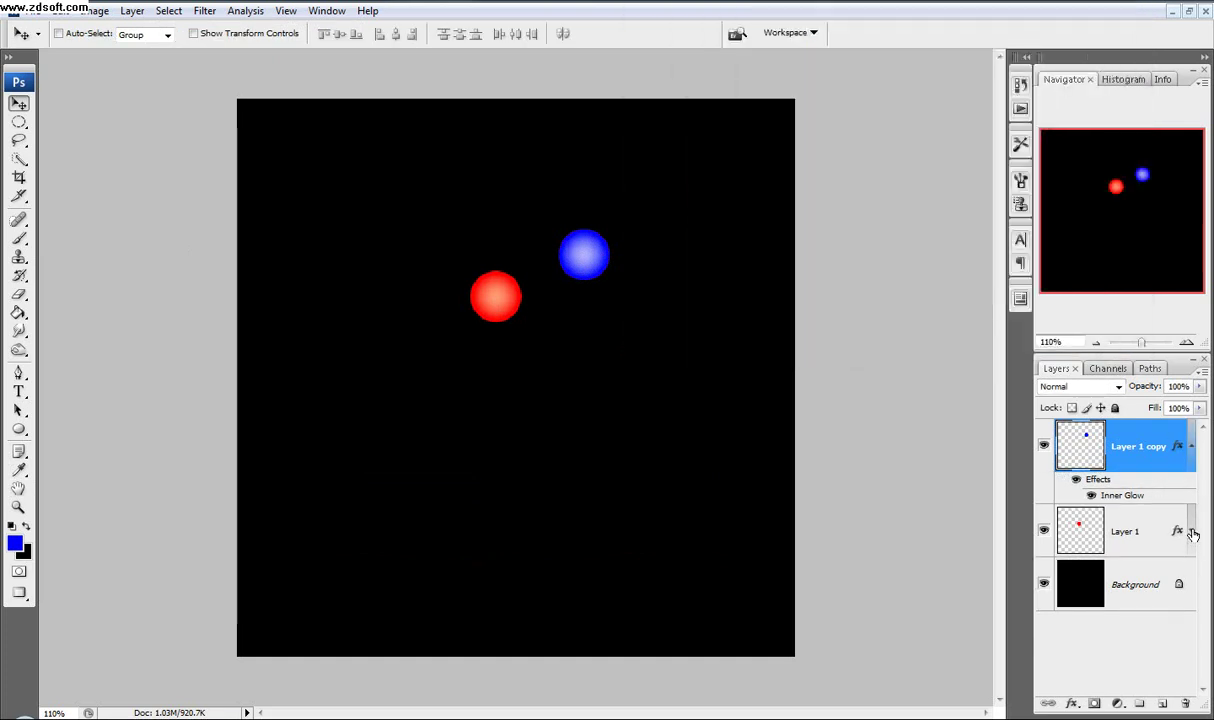
click(1191, 446)
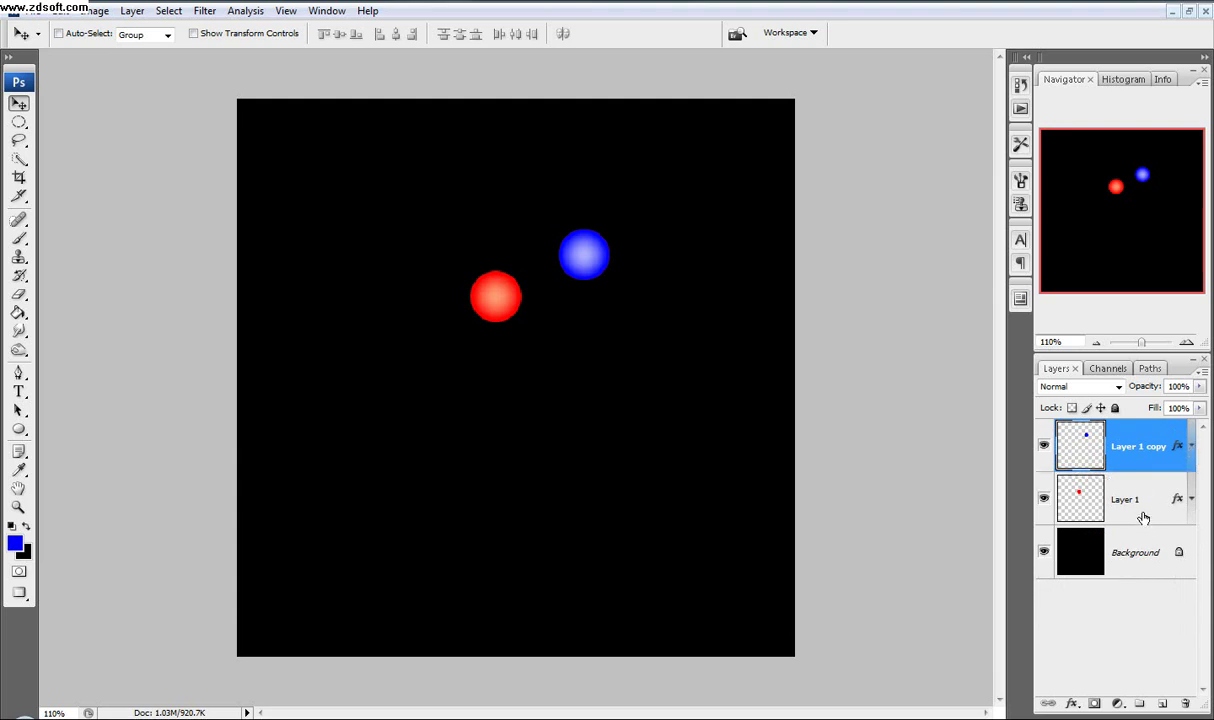
drag(1152, 511, 1162, 703)
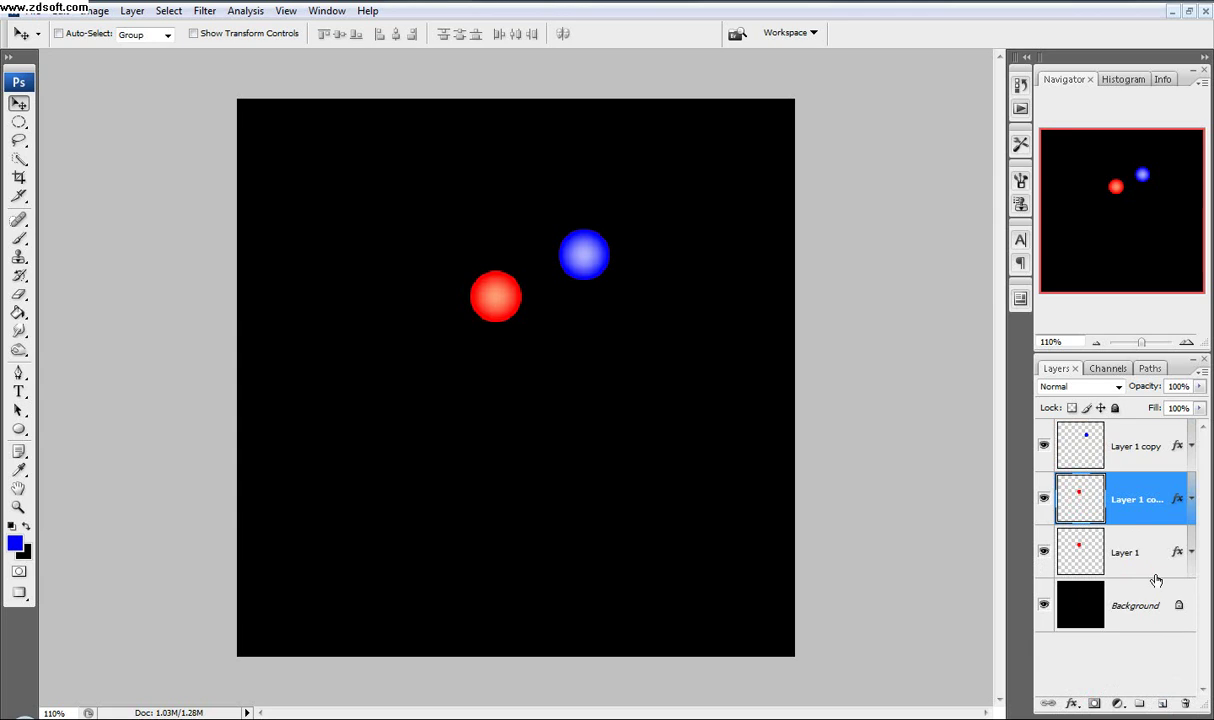
drag(1144, 565, 1162, 703)
drag(1146, 460, 1163, 703)
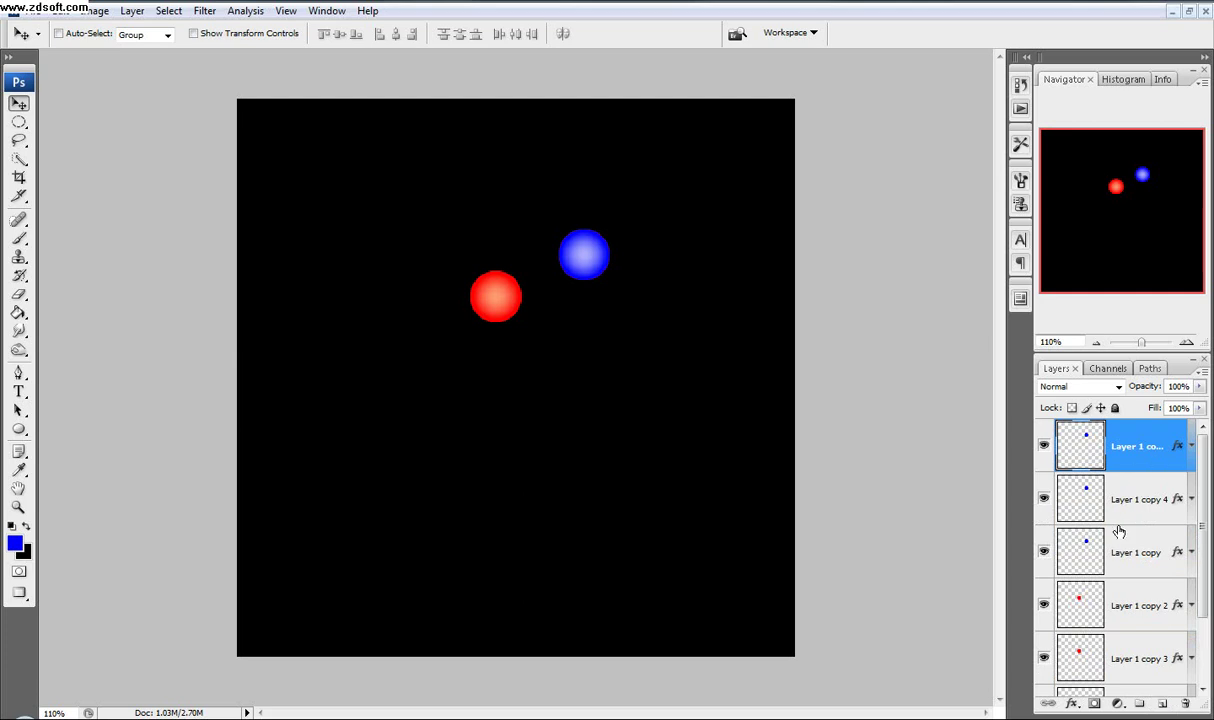
Step: Move one blue copy to the lower right of the original blue circle and the other directly below it
drag(378, 297, 435, 400)
click(1075, 484)
drag(633, 400, 627, 549)
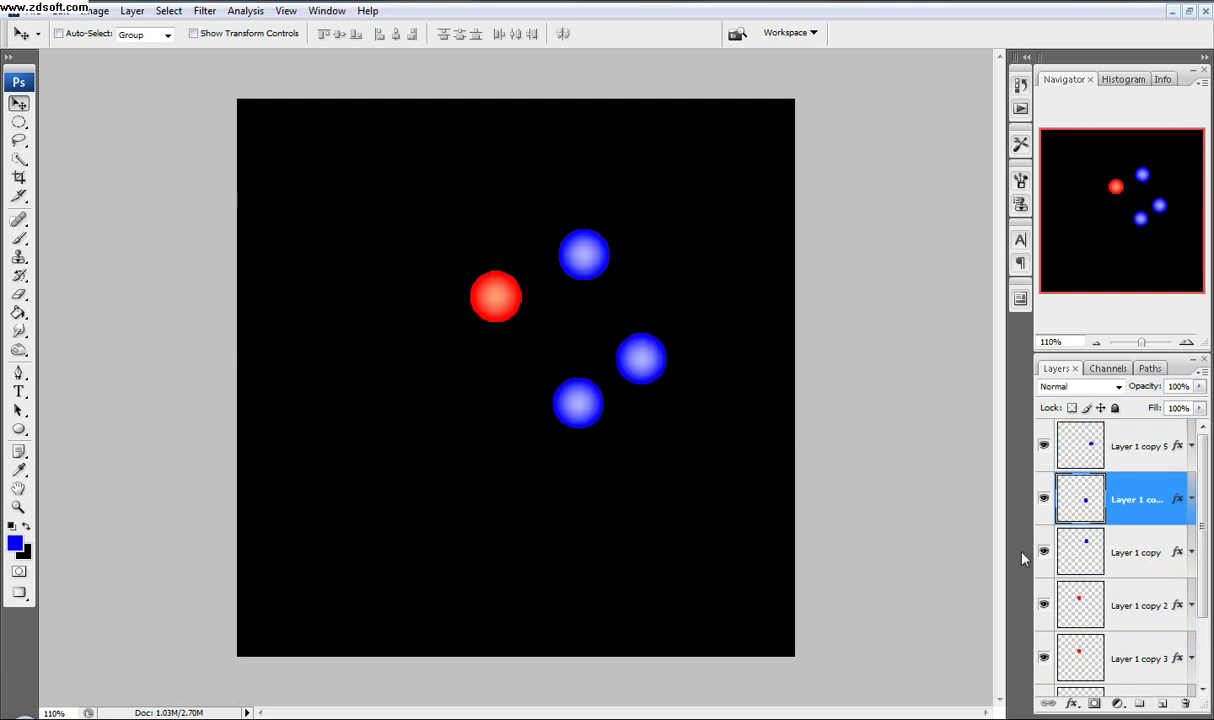
Step: Move the two red copies to the lower left of the original red circle, one directly below the other
click(1122, 600)
drag(669, 386, 588, 514)
click(1120, 660)
drag(520, 447, 435, 510)
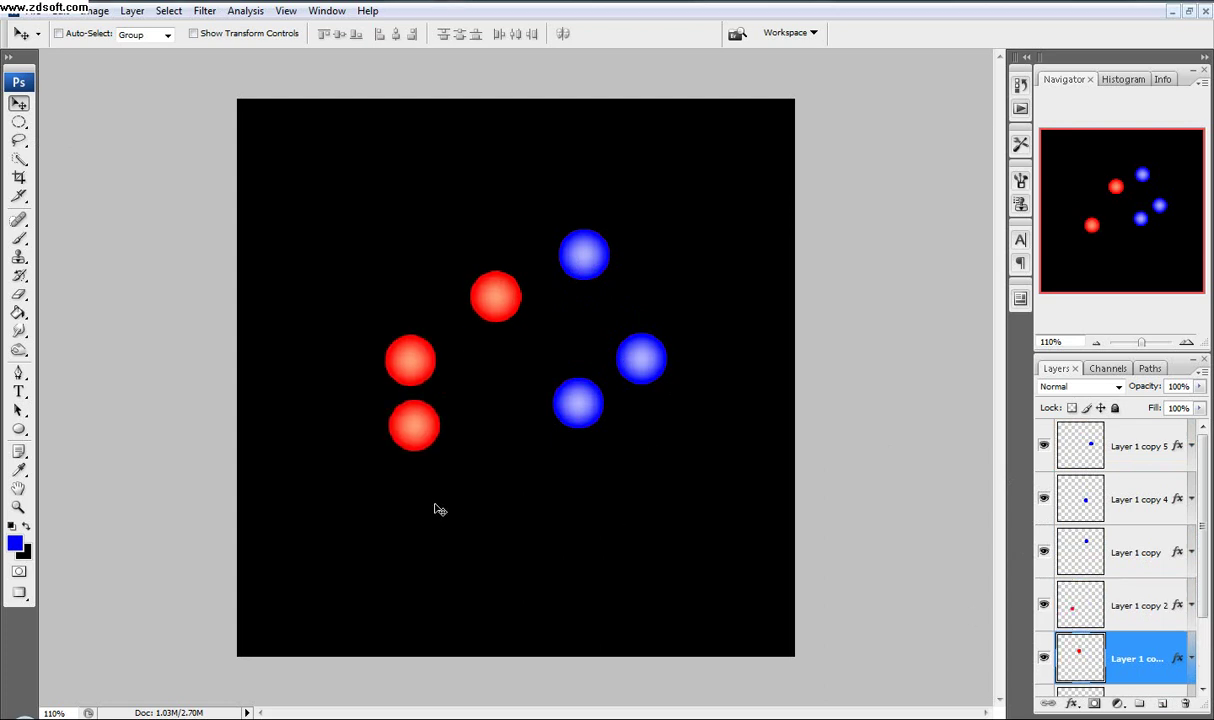
Step: Shift the original red circle (Layer 1) slightly down and left, and place the Layer 1 copy blue circle overlapping its right side
scroll(1165, 650, down, 1)
click(1157, 650)
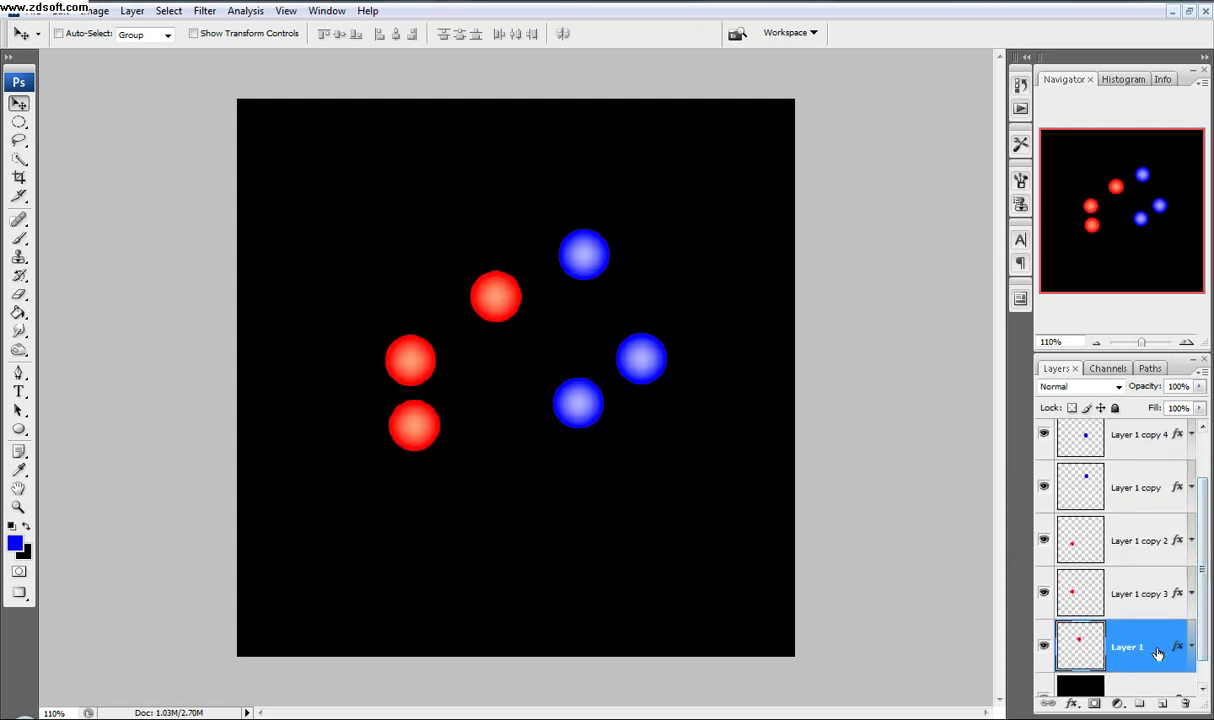
drag(601, 439, 590, 509)
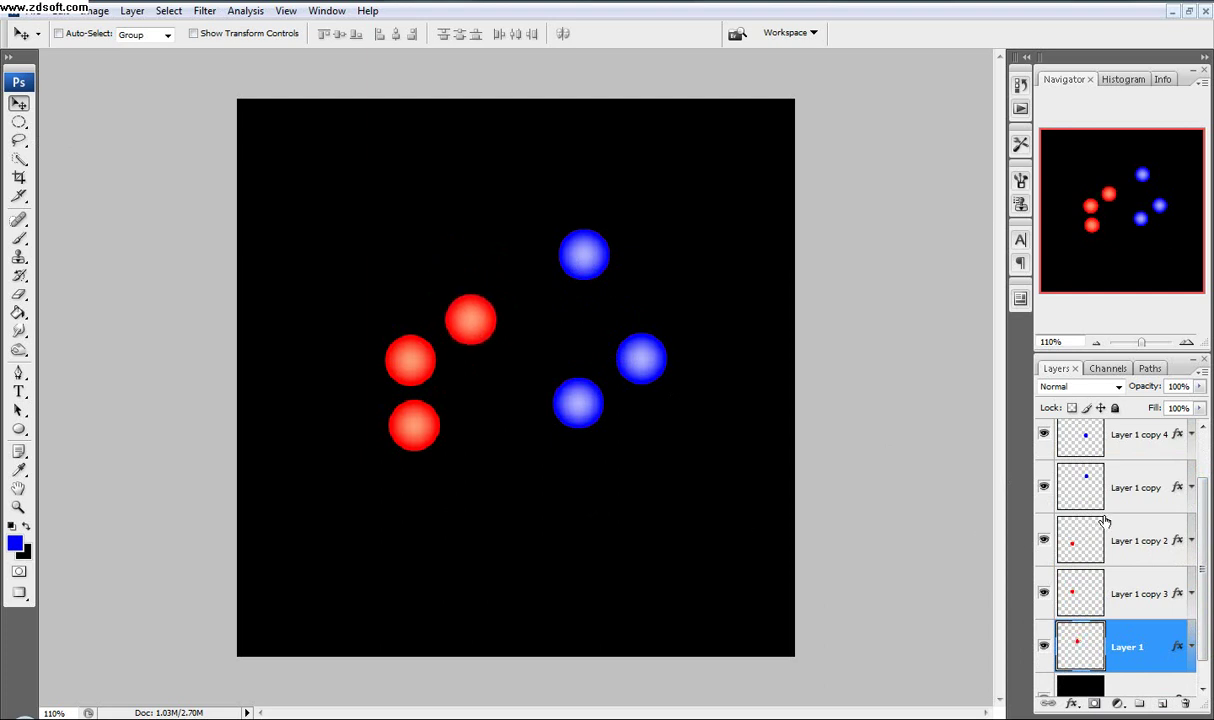
click(1066, 480)
drag(680, 552, 599, 607)
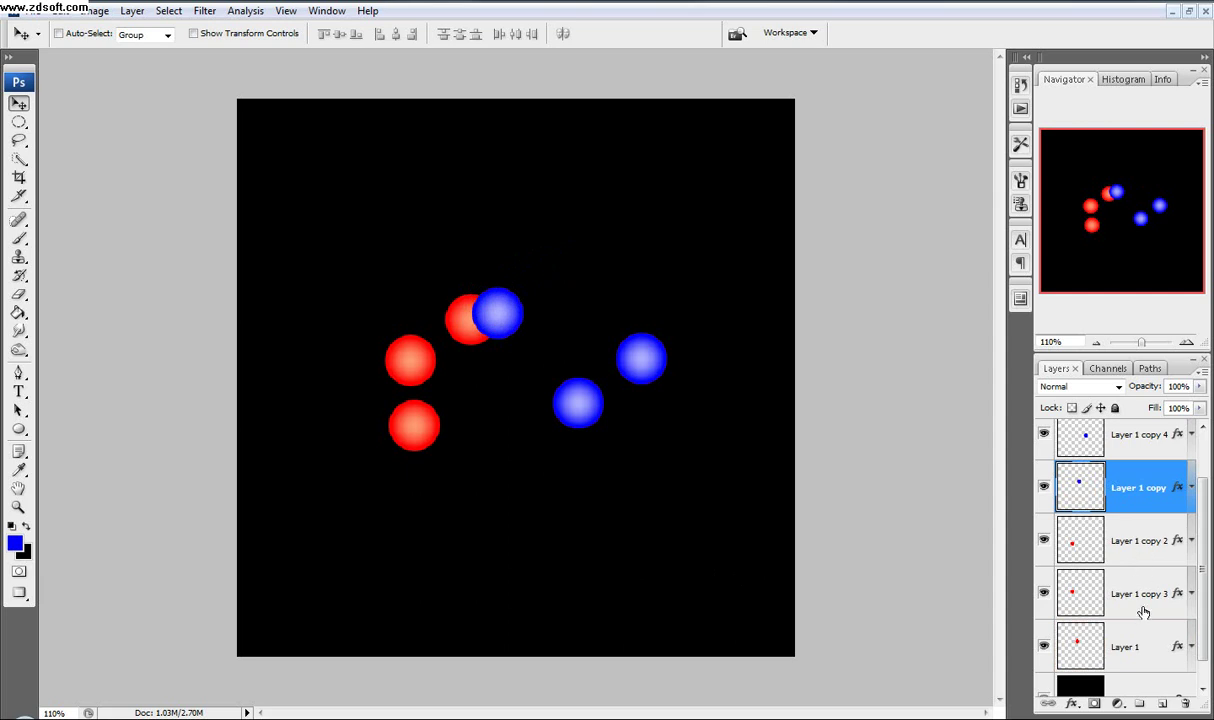
Step: Raise Layer 1 copy 3 above Layer 1 copy, overlap its red circle on the blue one's lower right, and place blue Layer 1 copy 4 below
drag(1143, 612, 1140, 473)
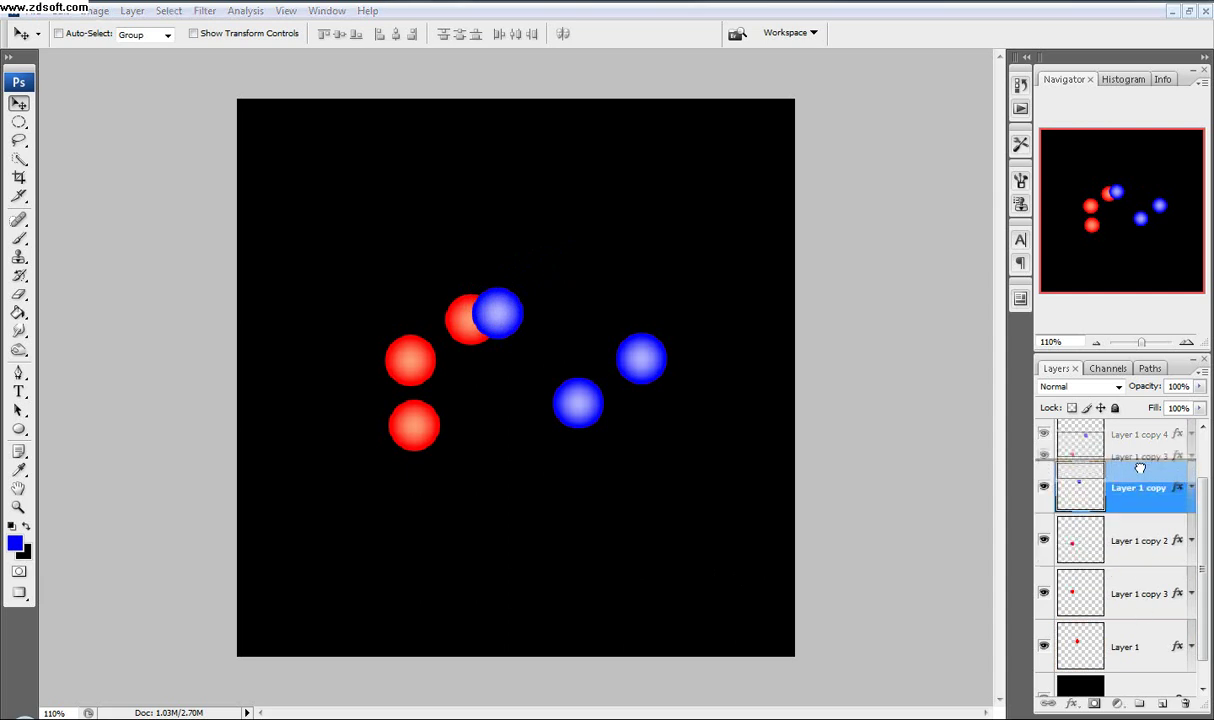
drag(488, 518, 585, 496)
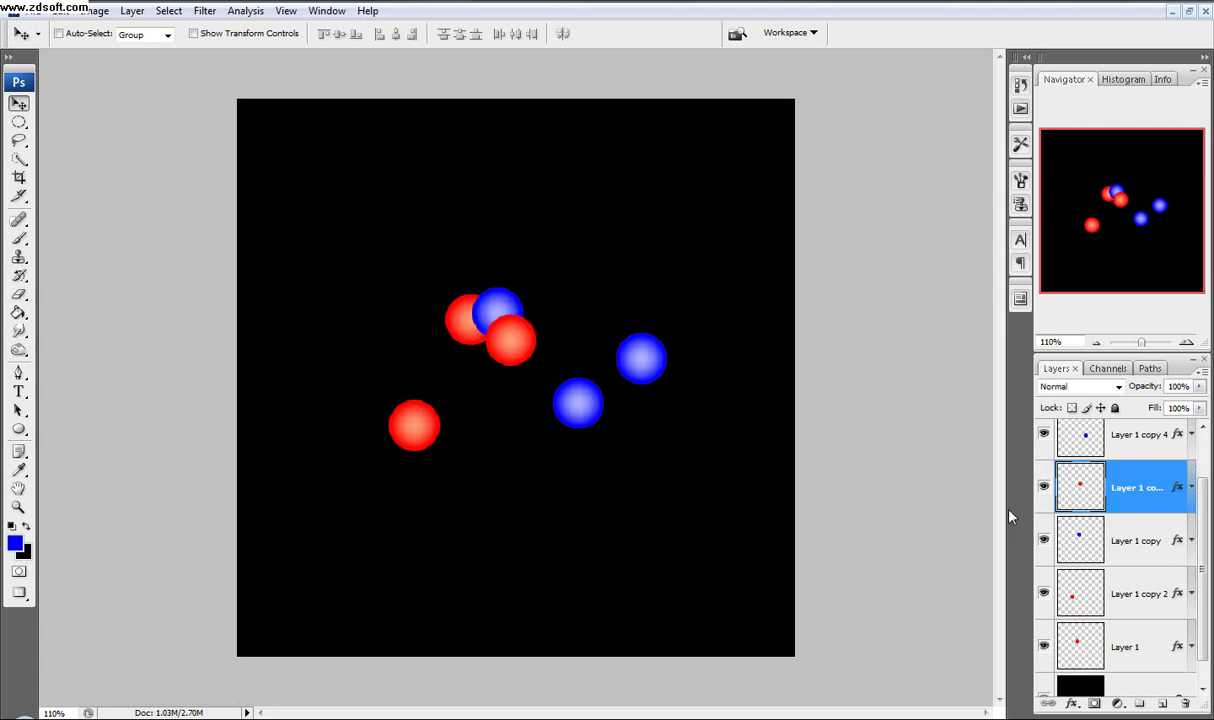
click(1143, 451)
drag(690, 568, 616, 531)
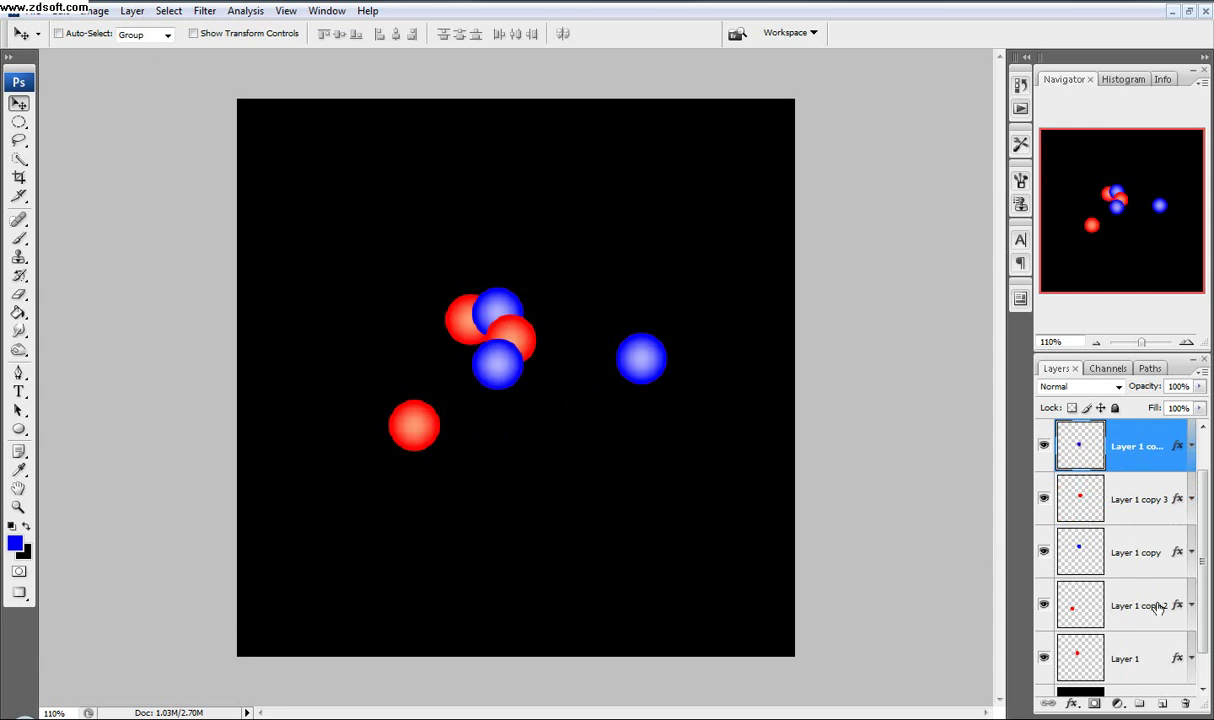
Step: Raise Layer 1 copy 2 above Layer 1 copy 4 and close the ring with its red circle at lower left and blue Layer 1 copy 5 at left
drag(1144, 614, 1128, 470)
drag(551, 545, 506, 469)
click(1082, 440)
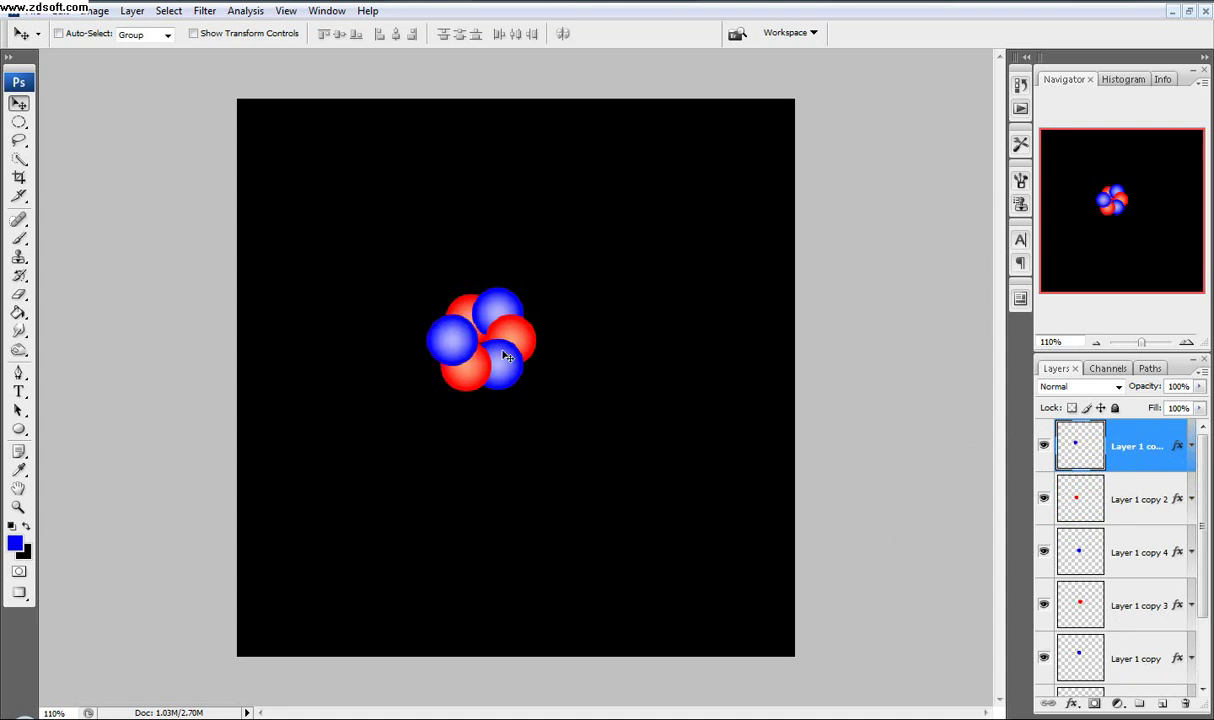
Step: Nudge the upper-left red circle (Layer 1) slightly up and left to even out the ring
scroll(505, 338, up, 4)
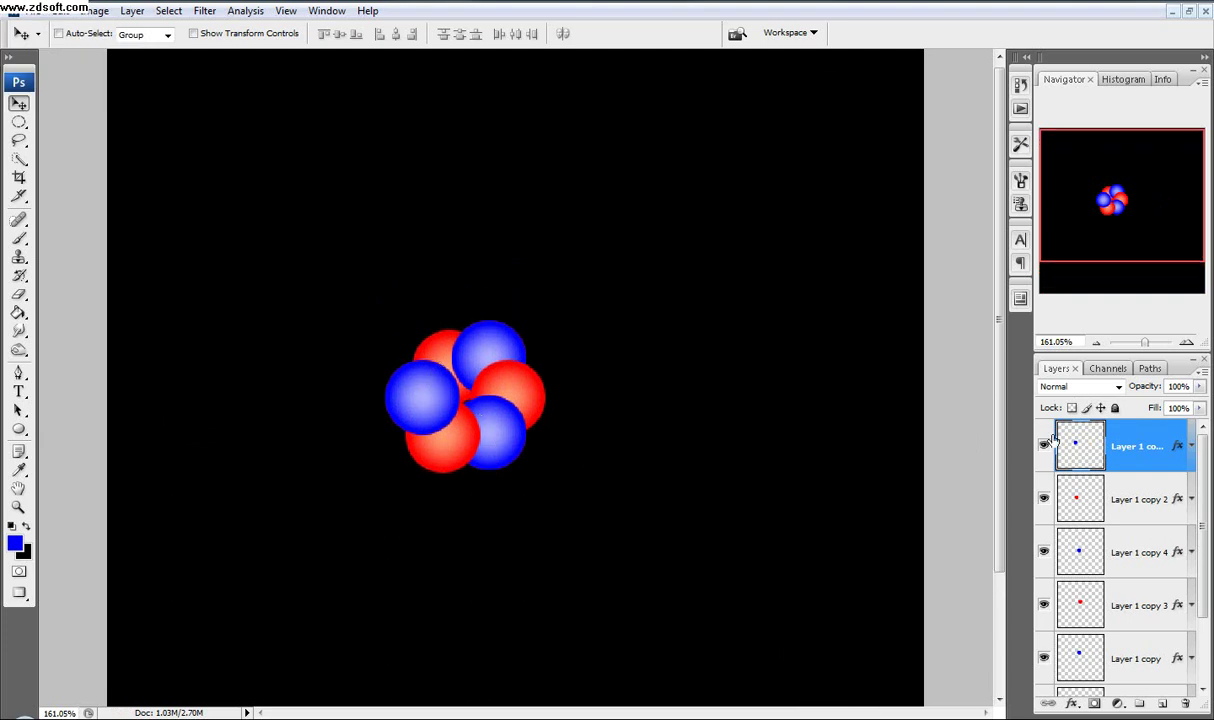
scroll(1100, 520, down, 3)
click(1080, 615)
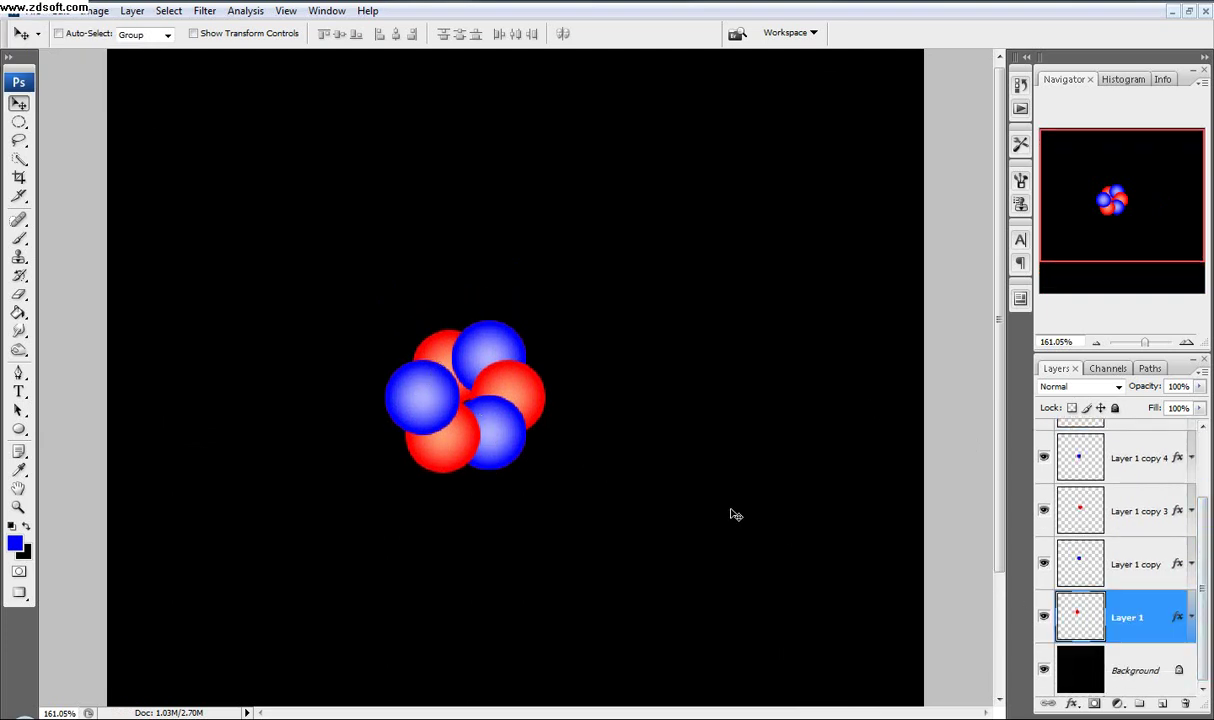
key(Up)
key(Up)
key(Up)
key(Up)
key(Left)
key(Left)
key(Left)
key(Left)
key(Left)
key(Left)
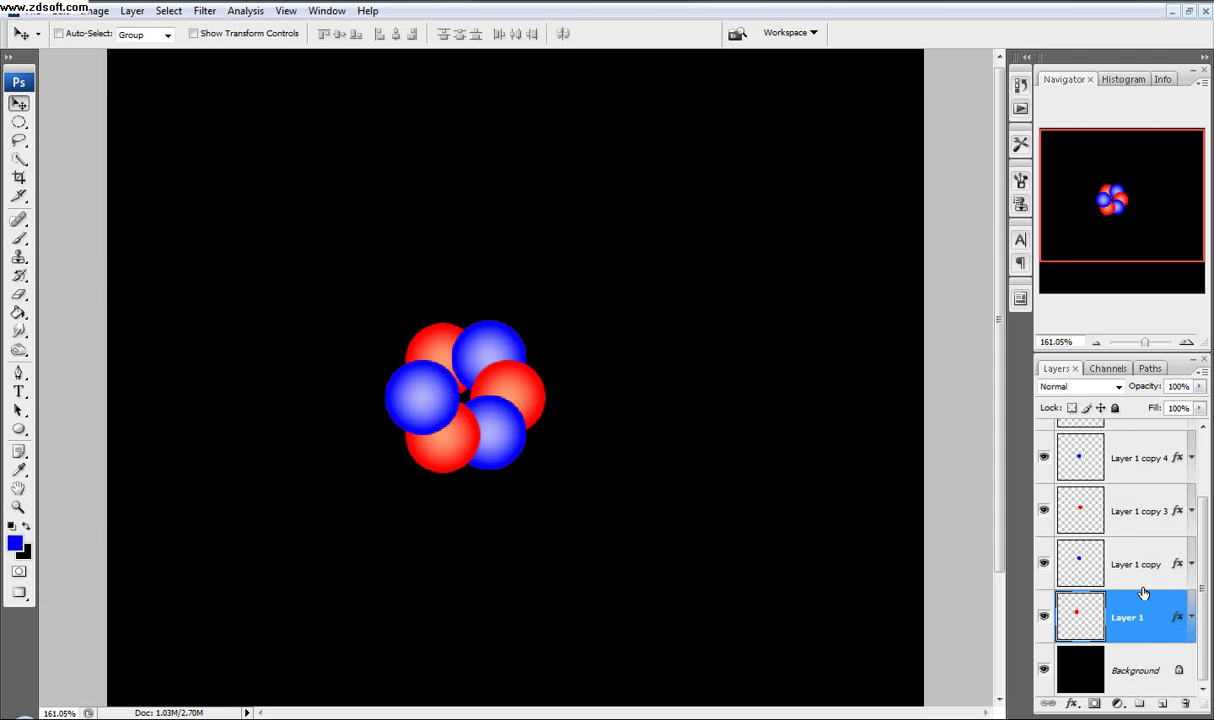
Step: Load the outline of the upper-left red circle on Layer 1 as a selection
click(1044, 617)
click(1044, 617)
click(1044, 617)
click(1044, 617)
ctrl+click(1097, 621)
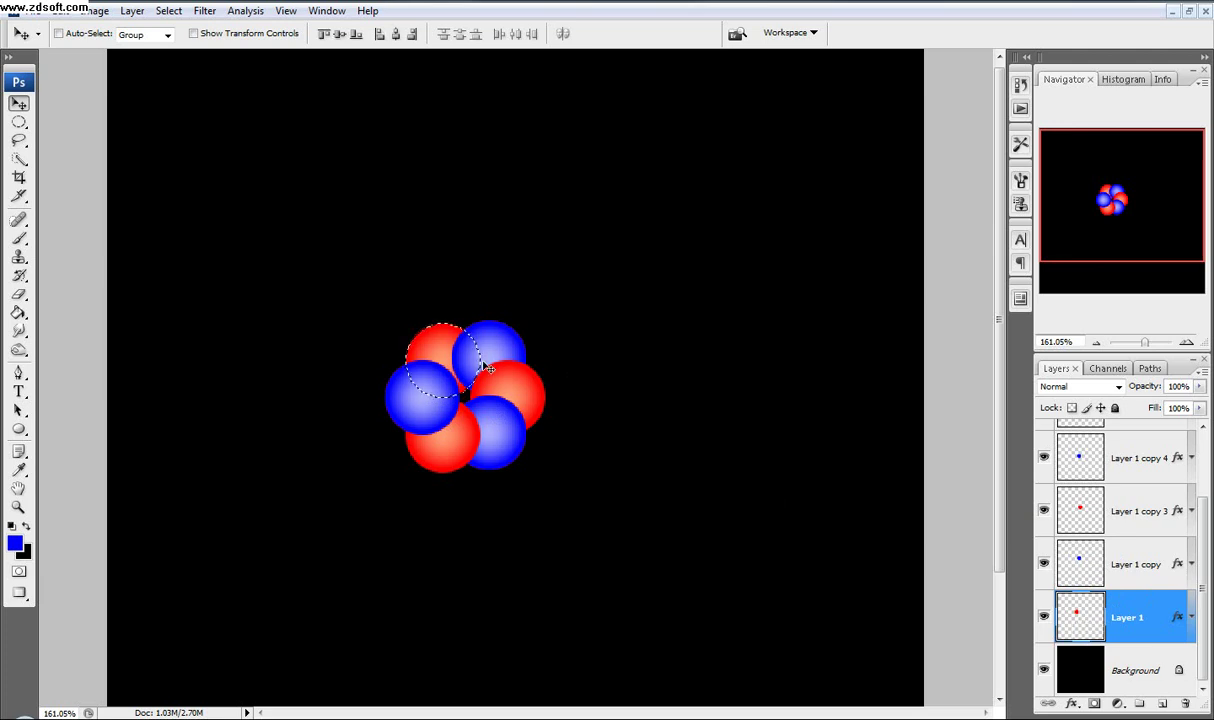
scroll(1110, 540, up, 3)
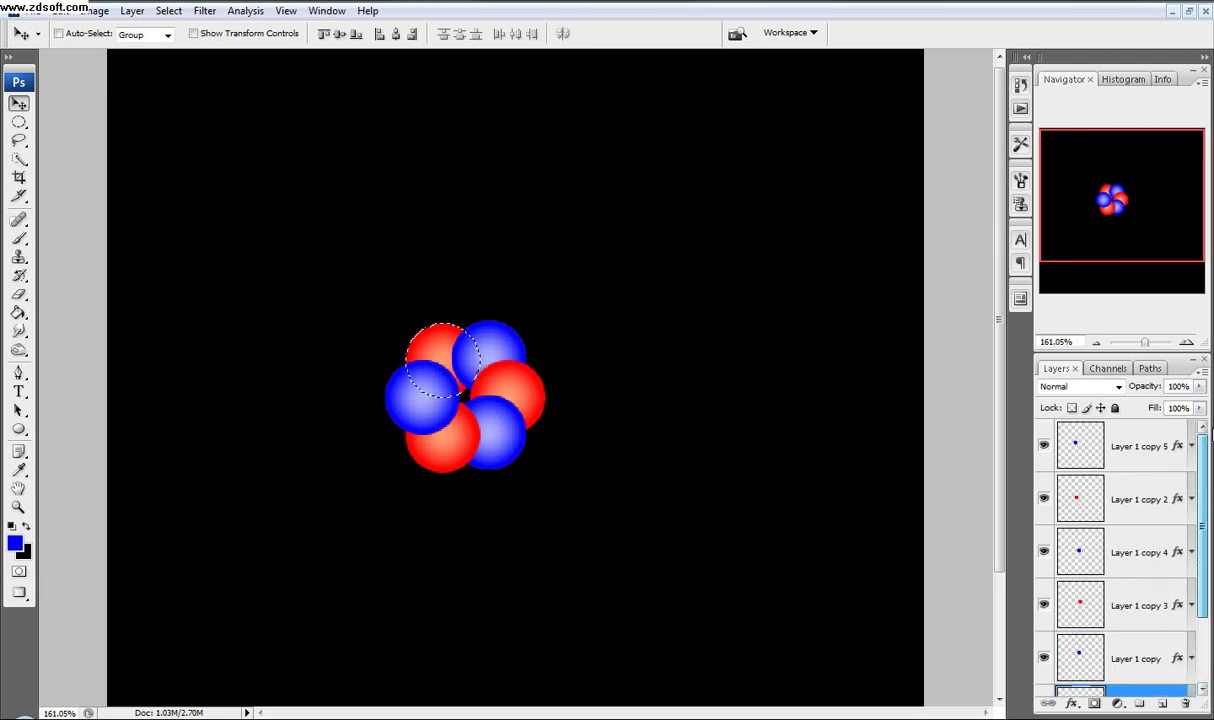
Step: Add a layer mask from the selection to the left blue circle's layer (Layer 1 copy 5) and invert the mask
click(1044, 446)
click(1044, 446)
click(1044, 446)
click(1044, 446)
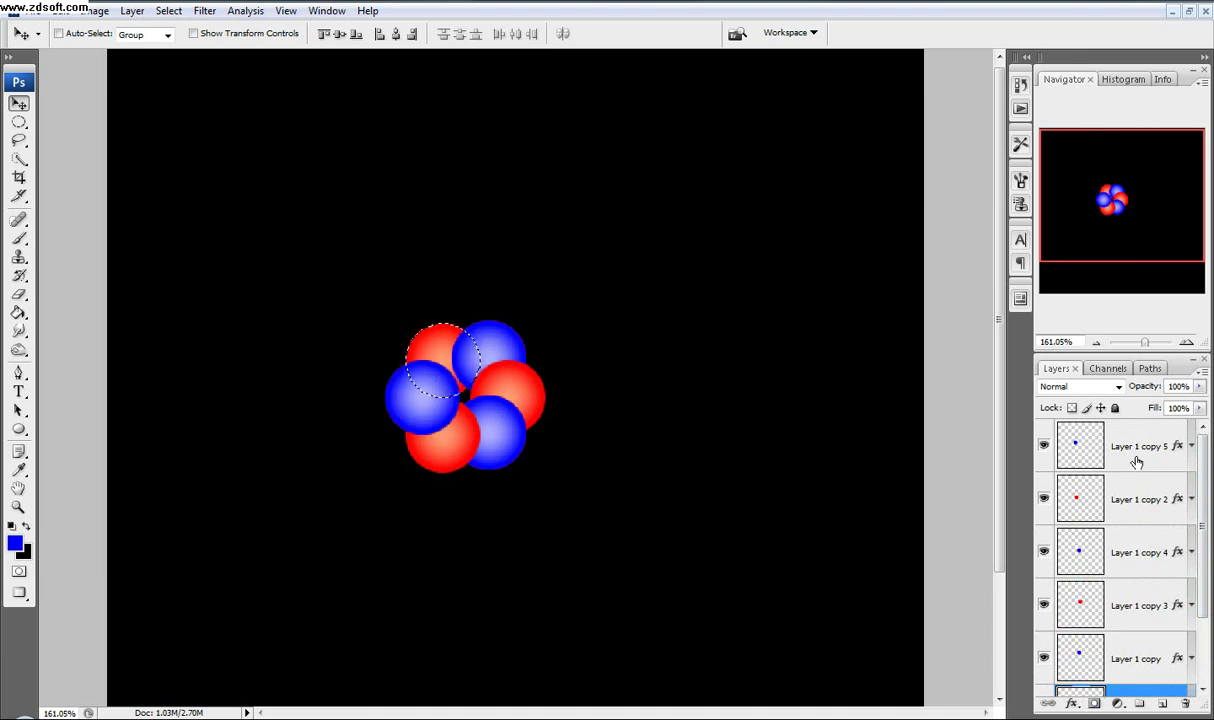
click(1121, 456)
click(1094, 703)
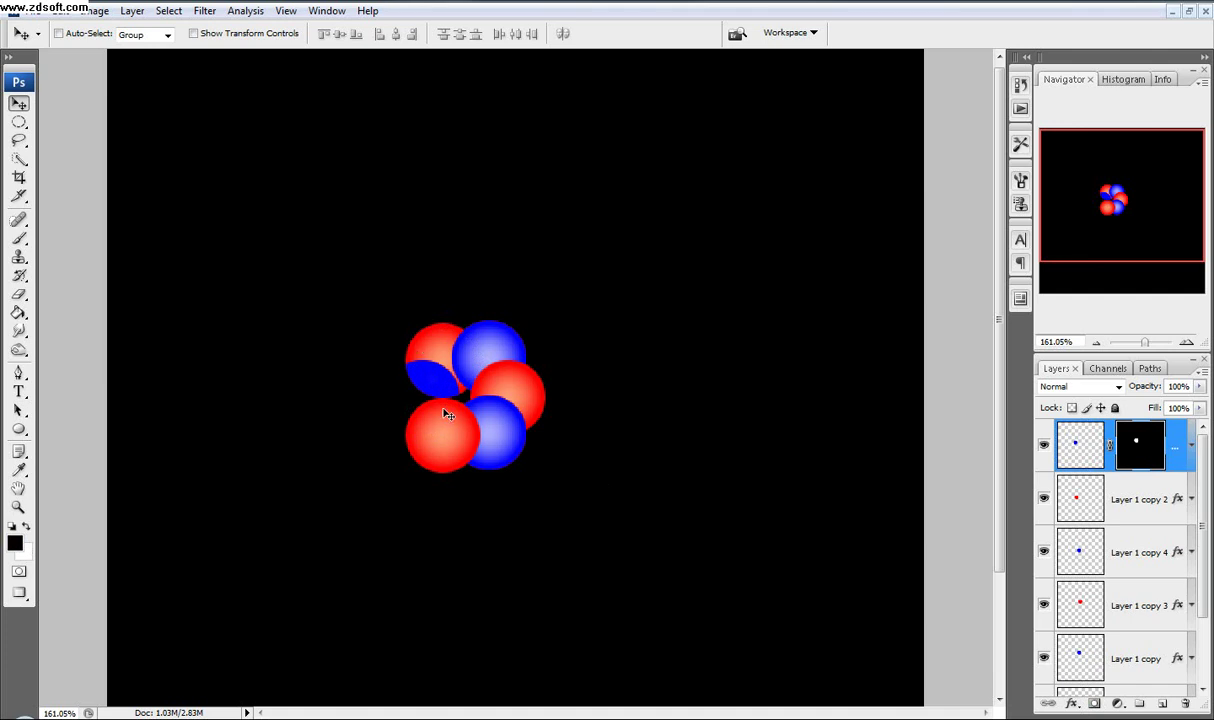
key(ctrl+i)
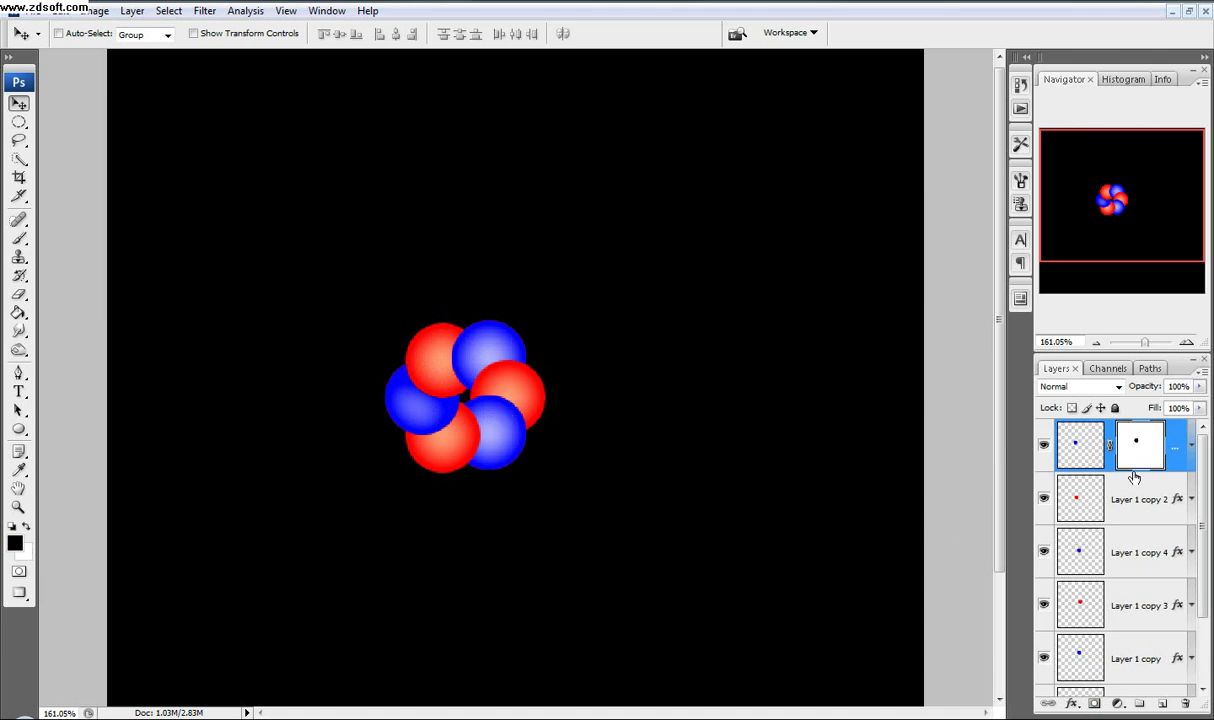
Step: Duplicate the blue Layer 1 copy 4, position the duplicate over the ring's center and place its layer at the top of the stack
click(1133, 572)
click(1134, 571)
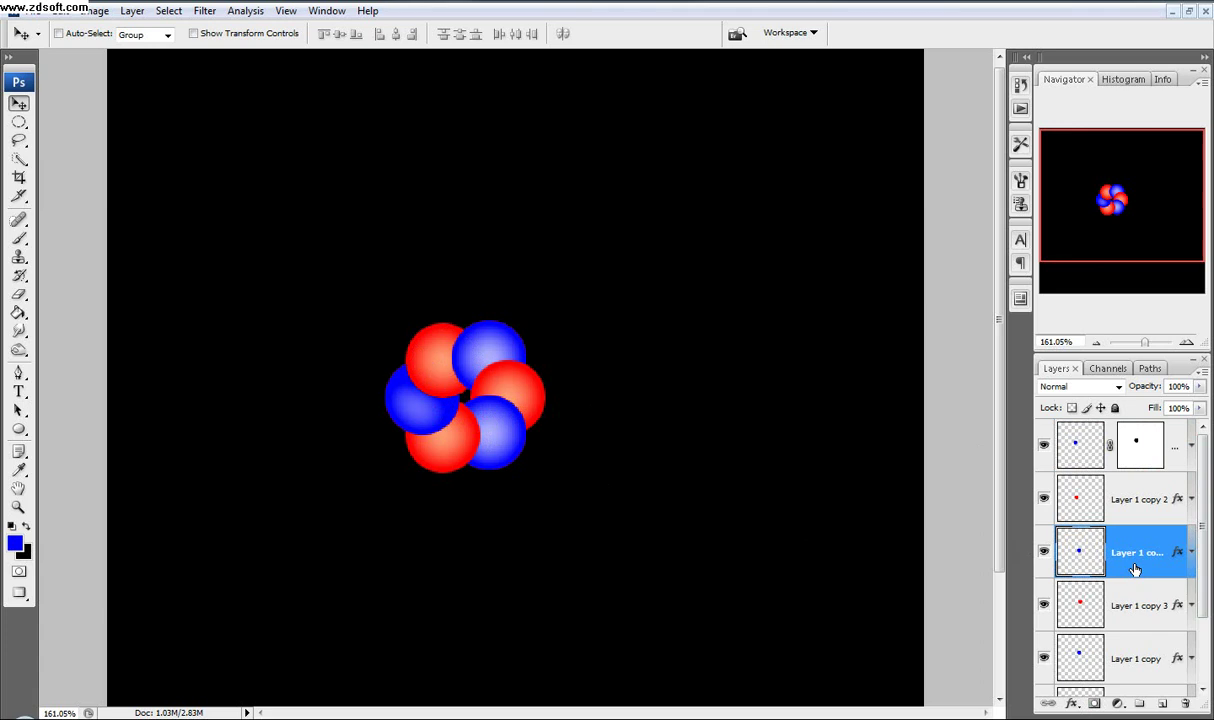
drag(1134, 571, 1162, 704)
drag(316, 262, 419, 232)
drag(1083, 545, 1136, 432)
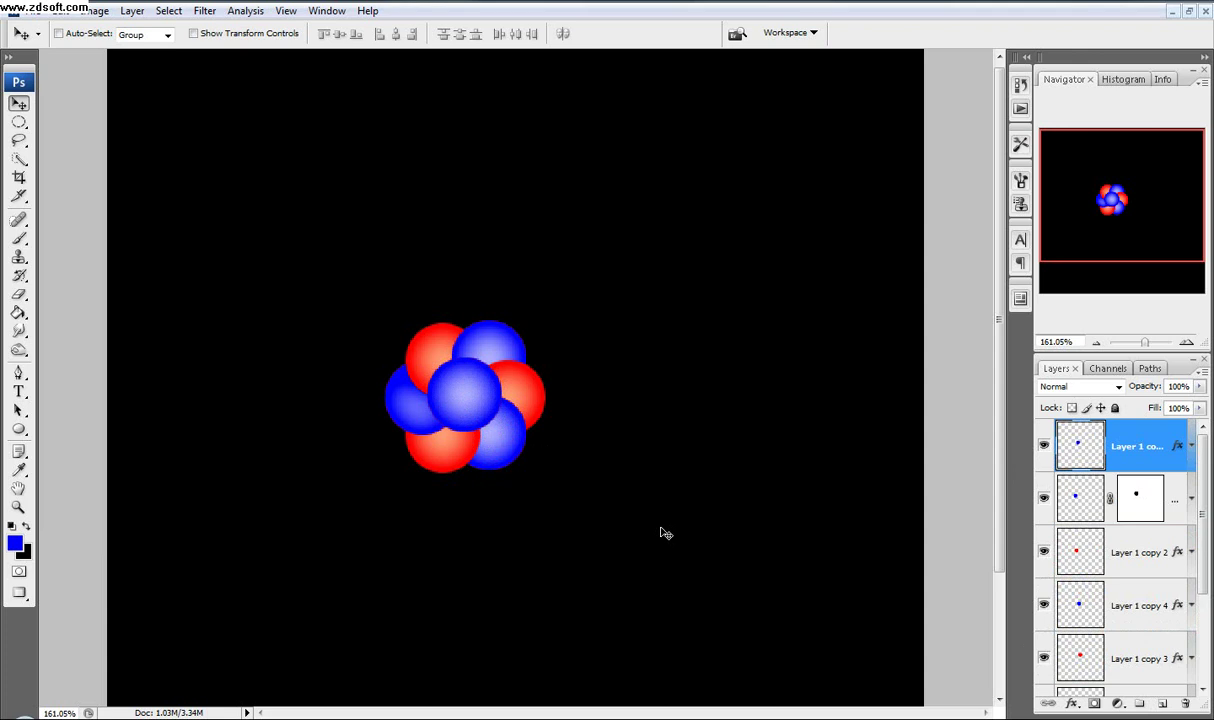
Step: Duplicate the red Layer 1, move the copy to the lower right of the canvas and hide its layer
scroll(660, 532, down, 2)
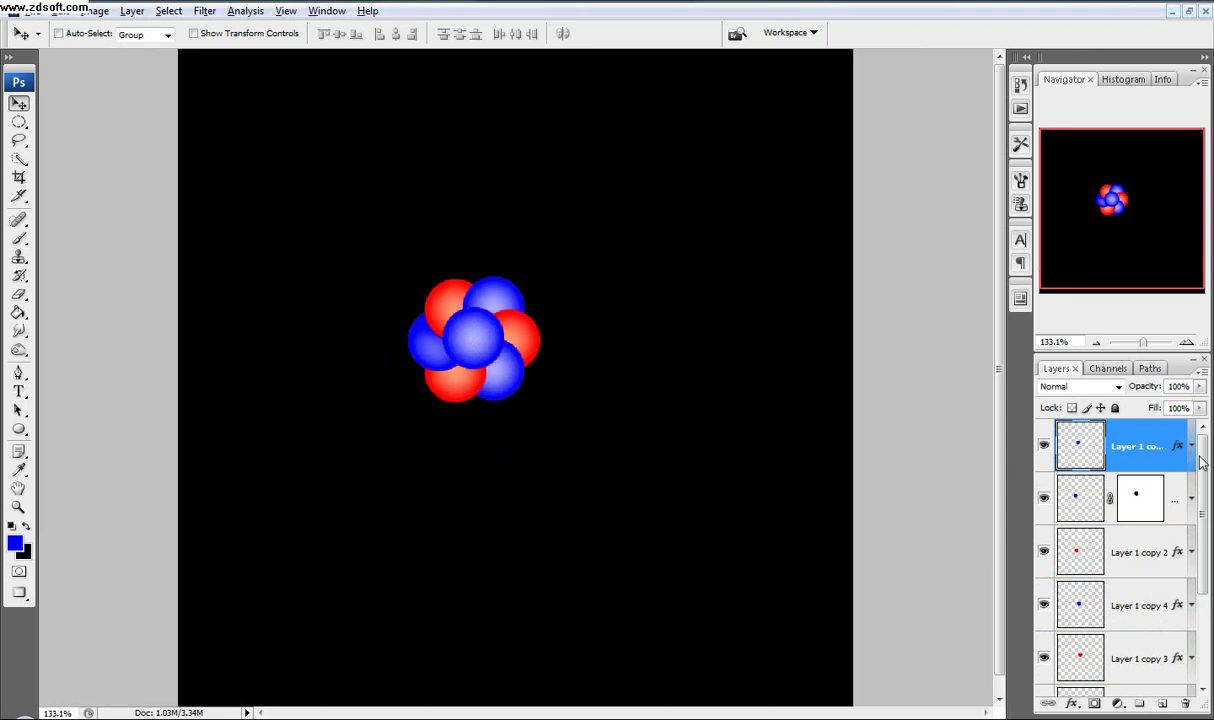
scroll(1204, 507, down, 1)
scroll(1204, 507, up, 1)
scroll(1204, 507, down, 3)
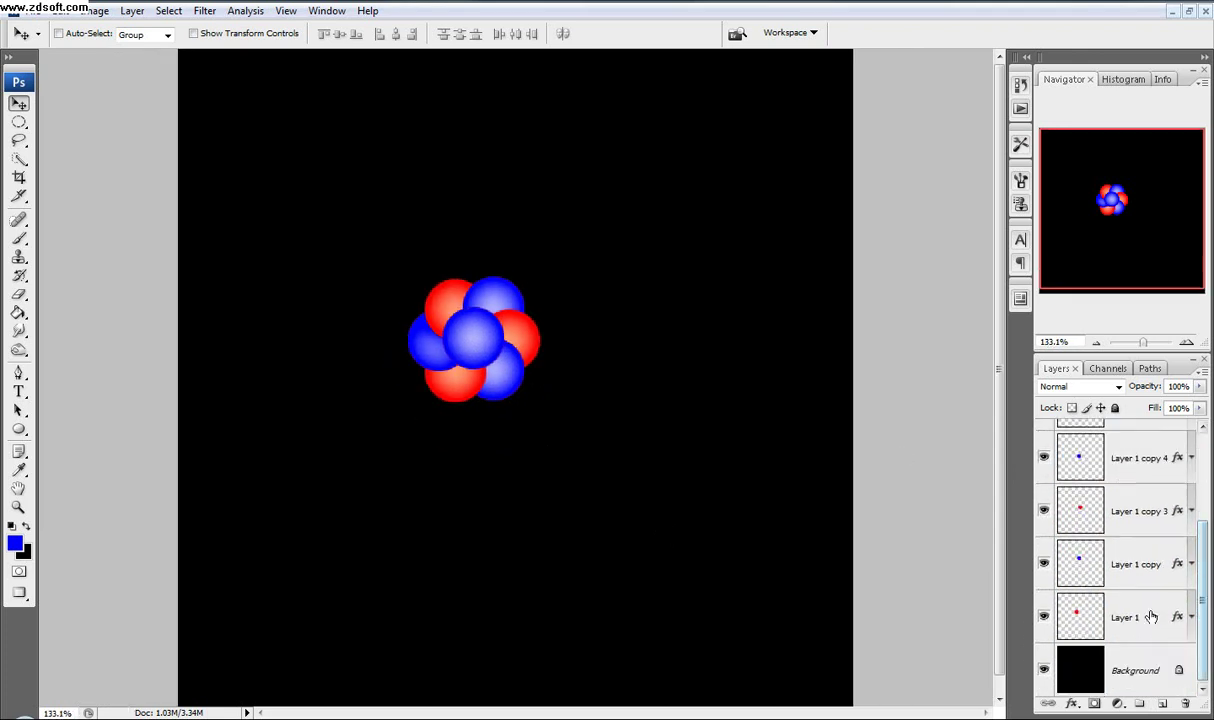
drag(1147, 627, 1165, 703)
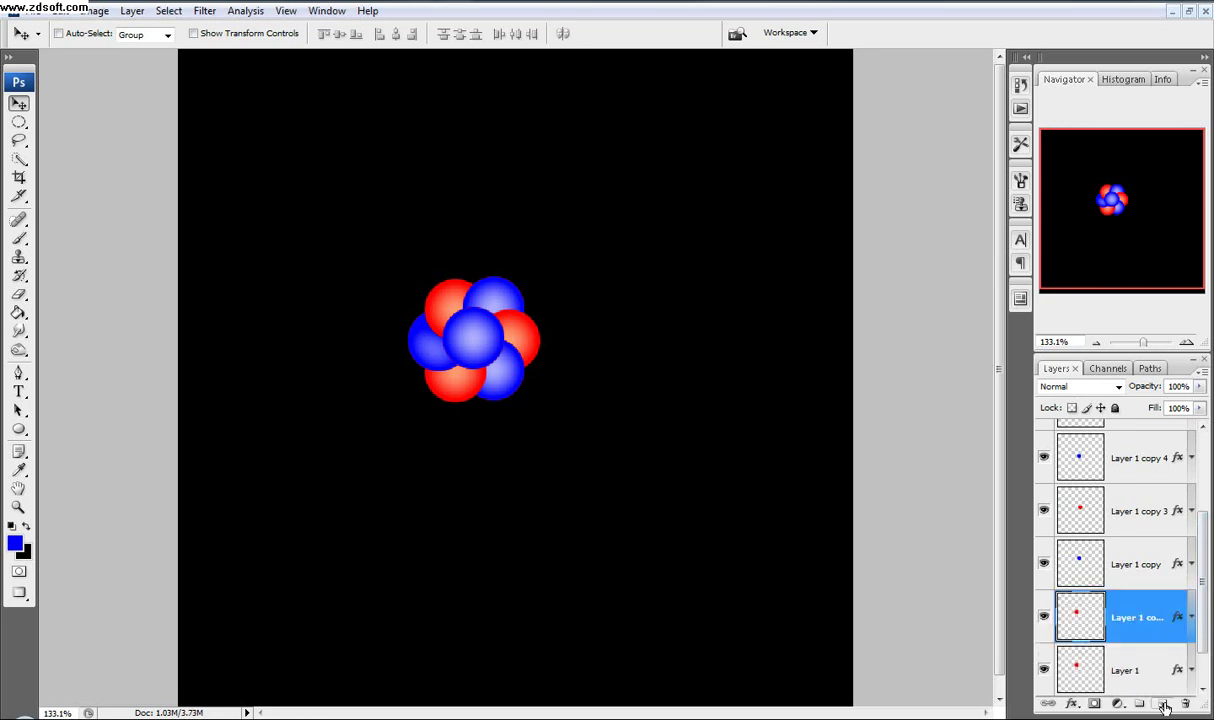
drag(617, 443, 840, 612)
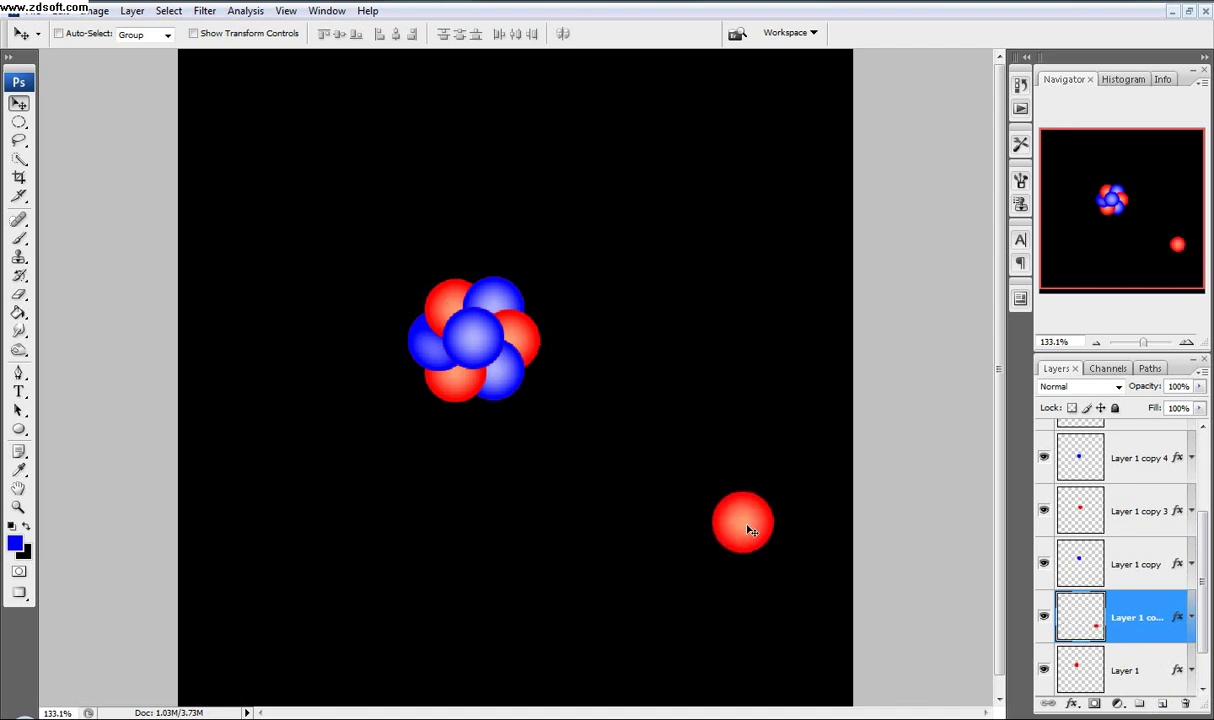
click(1044, 618)
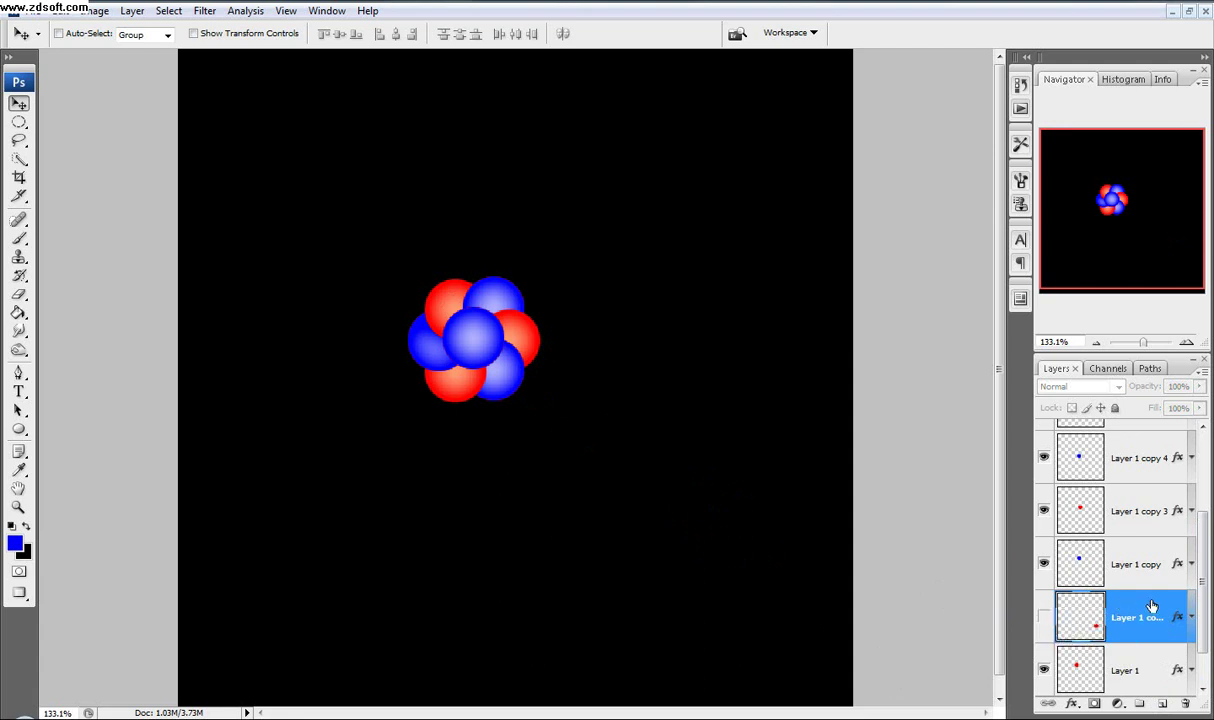
Step: Merge all circle layers of the cluster into one layer, leaving out the hidden Layer 1 copy 7 and the Background
scroll(1195, 617, down, 1)
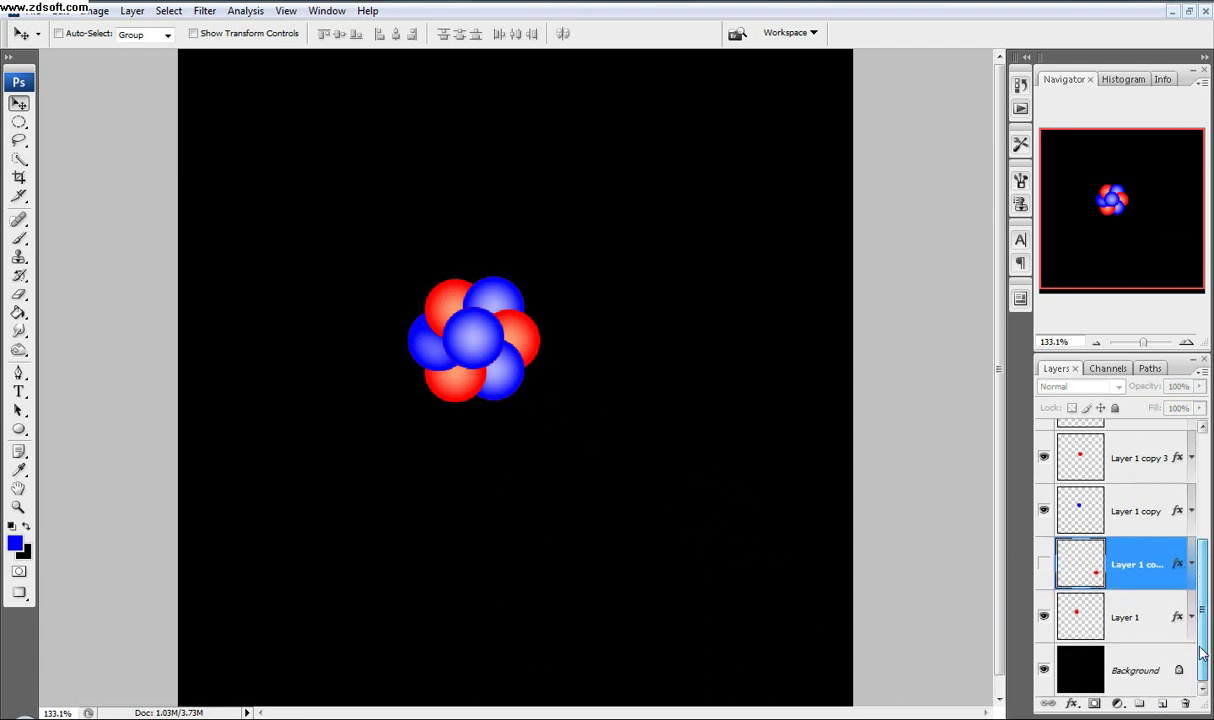
scroll(1160, 669, up, 1)
click(1160, 669)
scroll(1165, 600, up, 3)
click(1144, 455)
drag(1203, 504, 1207, 623)
shift+click(1140, 510)
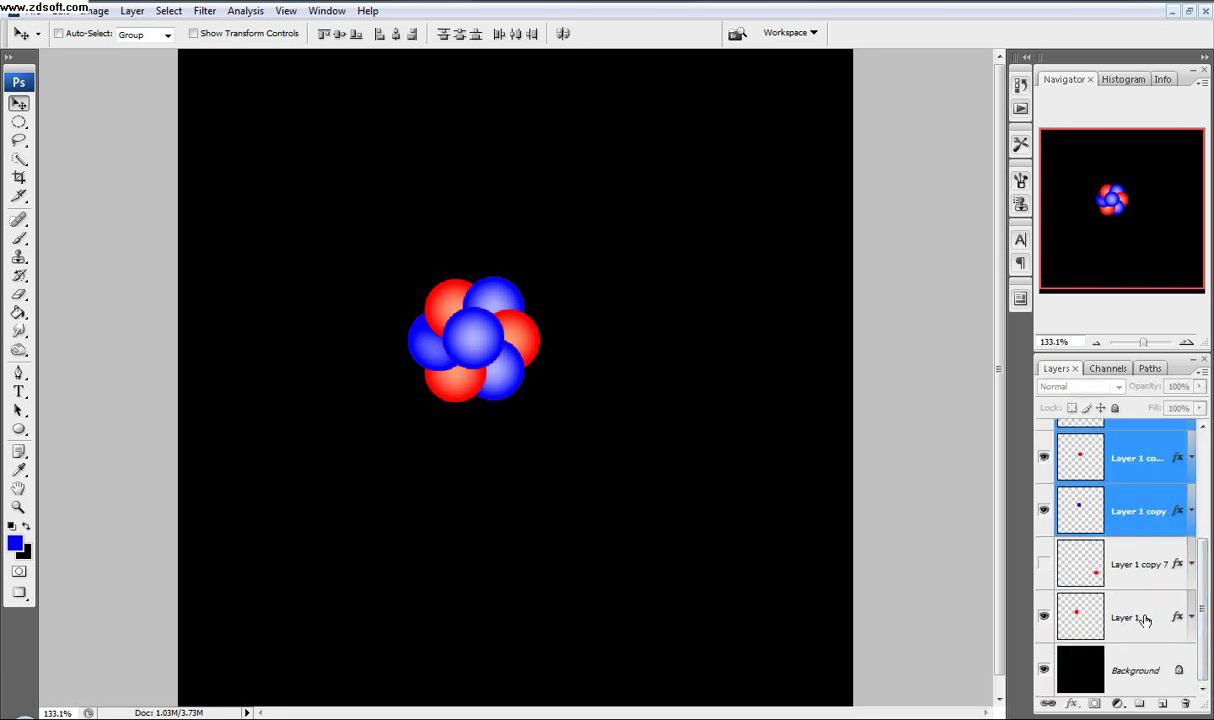
ctrl+click(1146, 615)
right_click(1144, 524)
click(1010, 467)
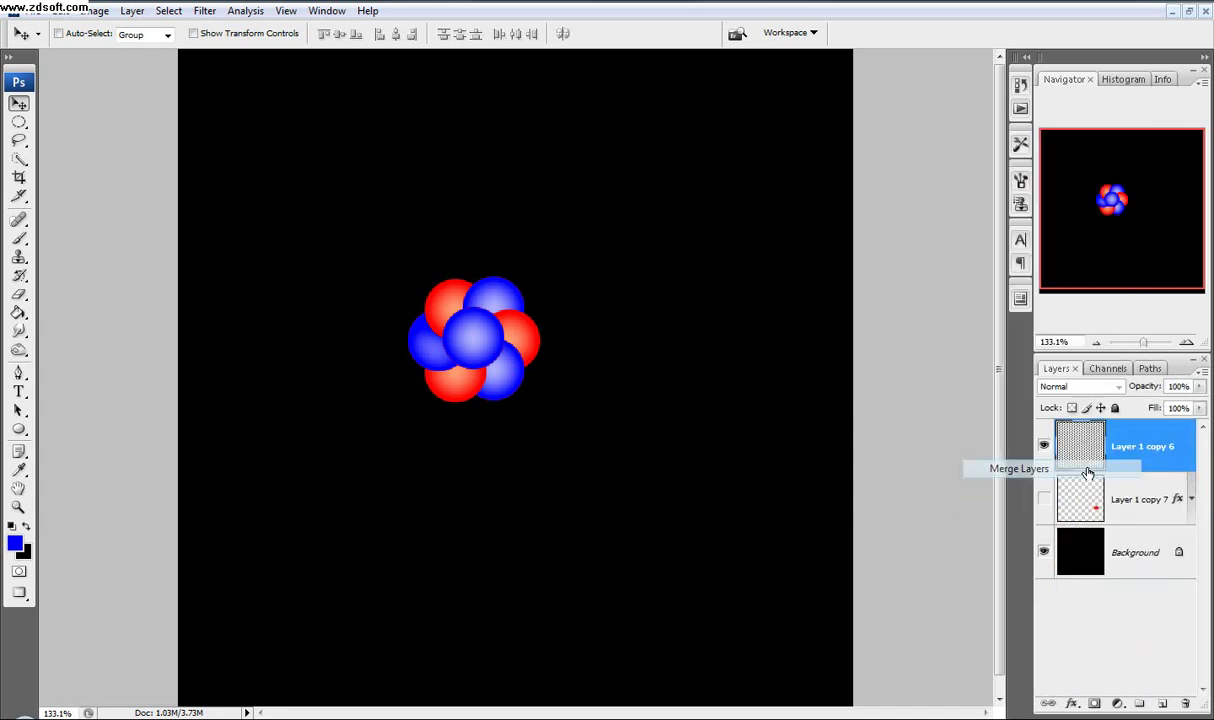
click(1045, 500)
click(1045, 500)
click(1045, 500)
click(1045, 500)
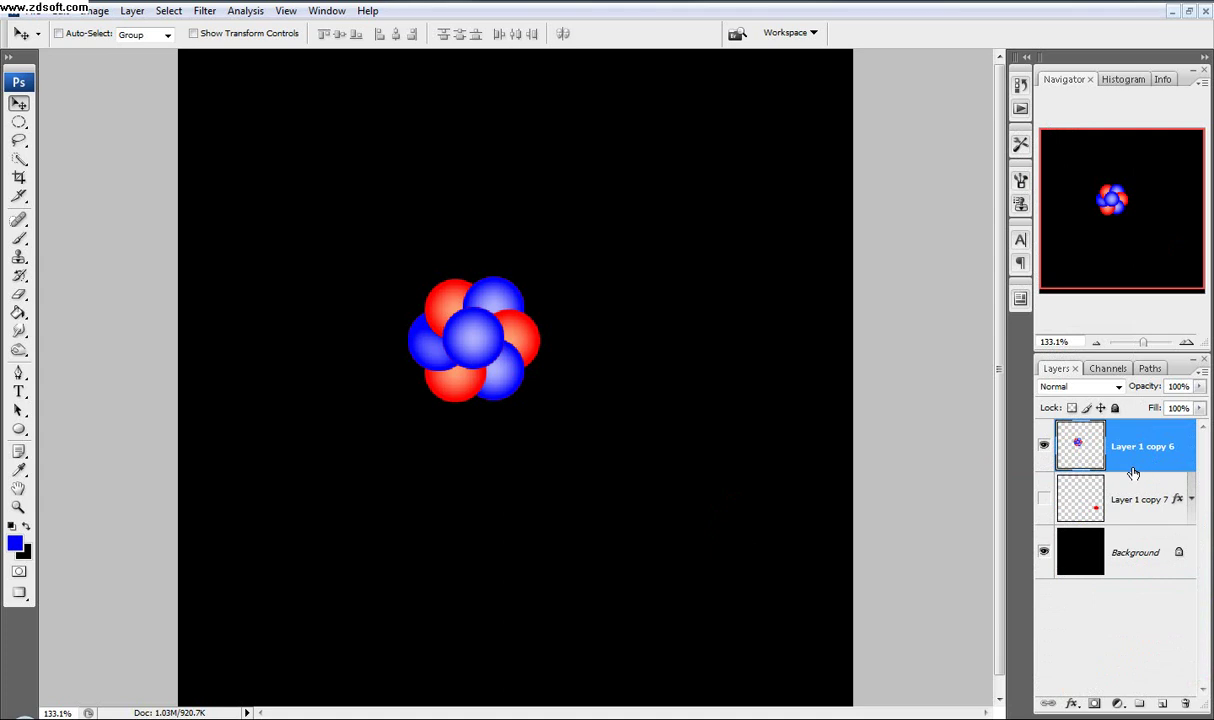
Step: Move the merged cluster slightly down and right toward the canvas center and duplicate its layer
drag(617, 378, 639, 394)
drag(1146, 468, 1166, 703)
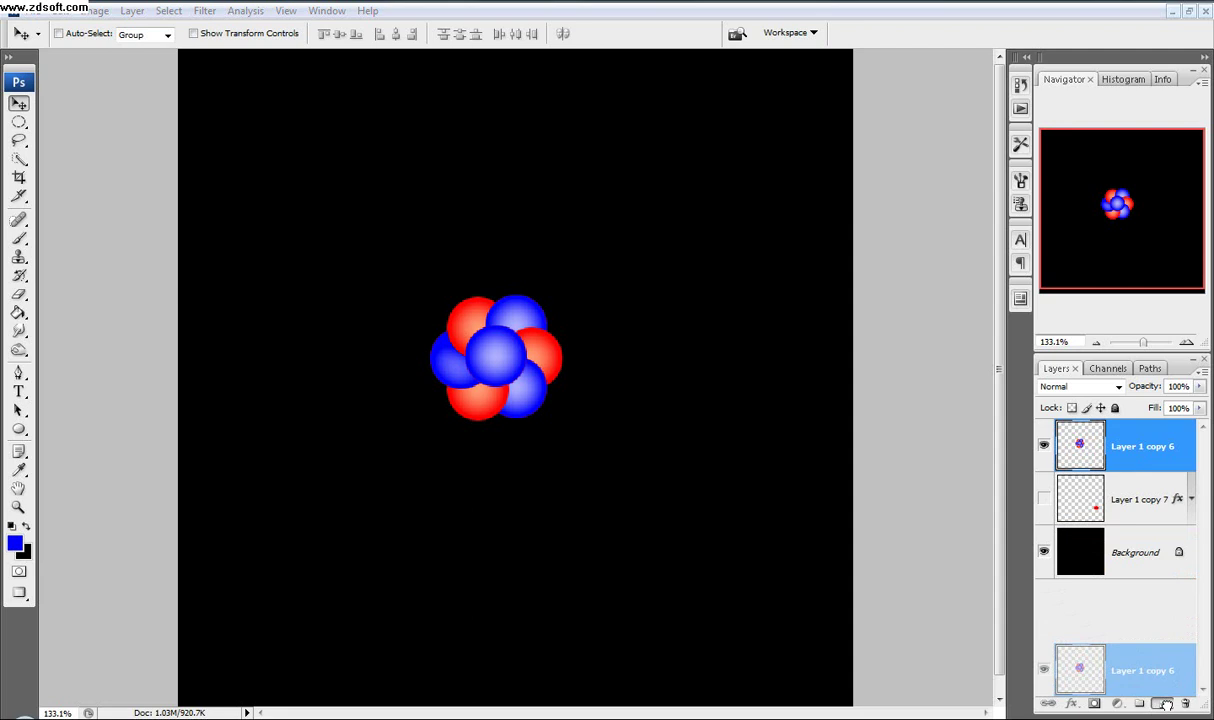
drag(1166, 703, 1166, 703)
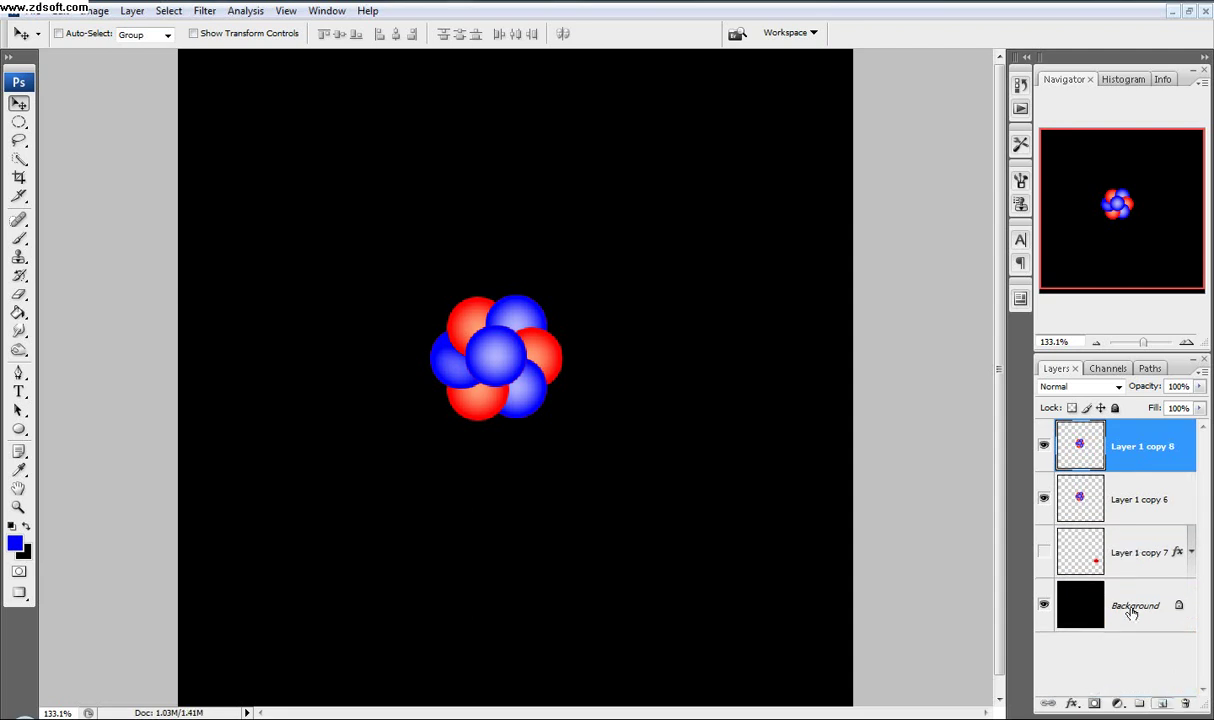
Step: Apply a Gaussian Blur with a radius of 17.6 pixels to the lower cluster layer, Layer 1 copy 6
click(1136, 505)
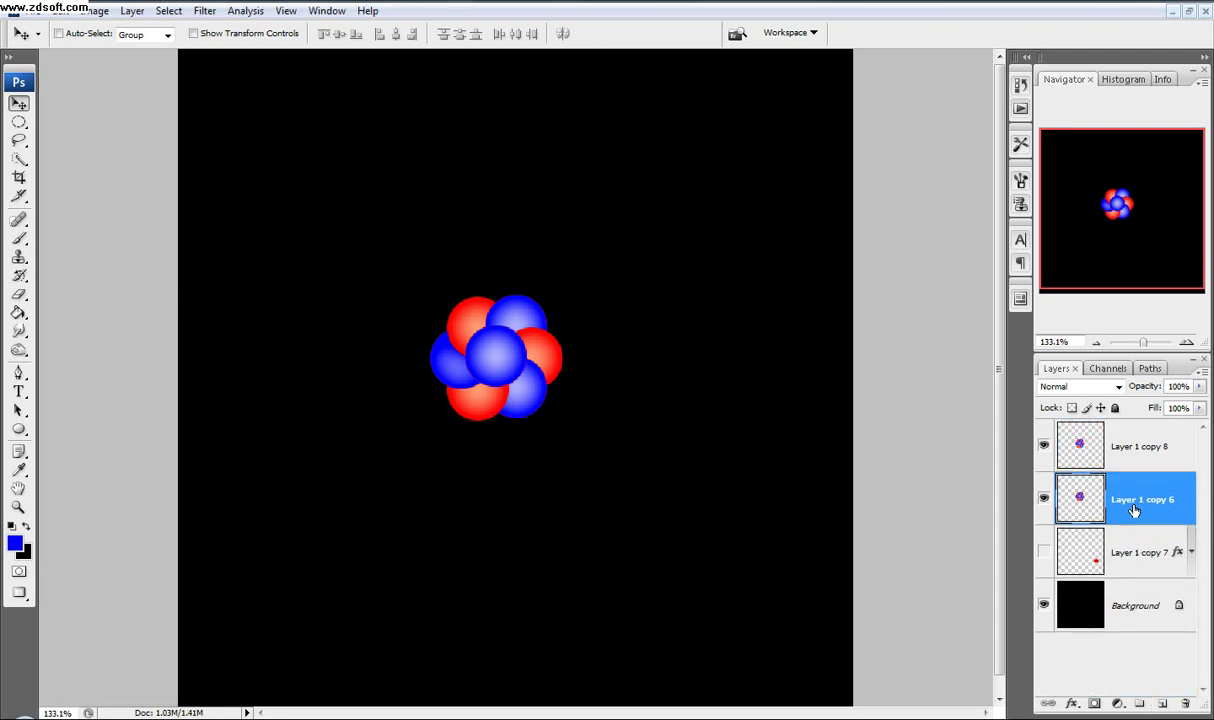
click(204, 11)
mouse_move(270, 188)
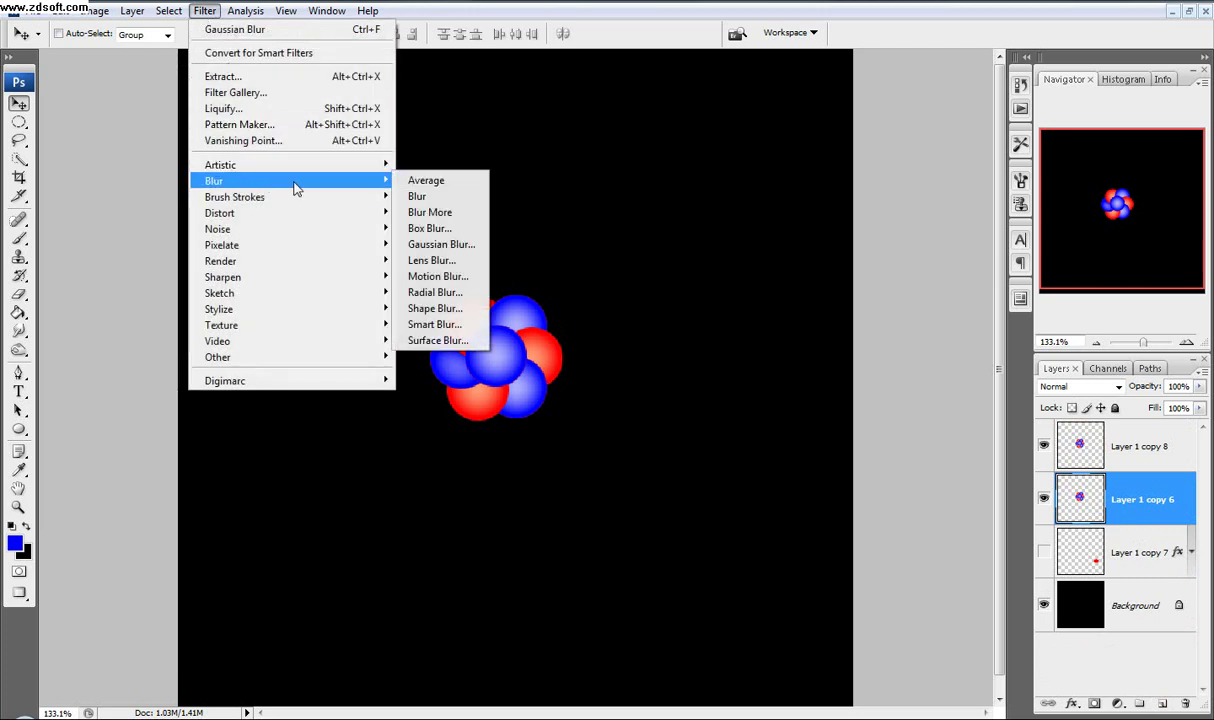
click(440, 243)
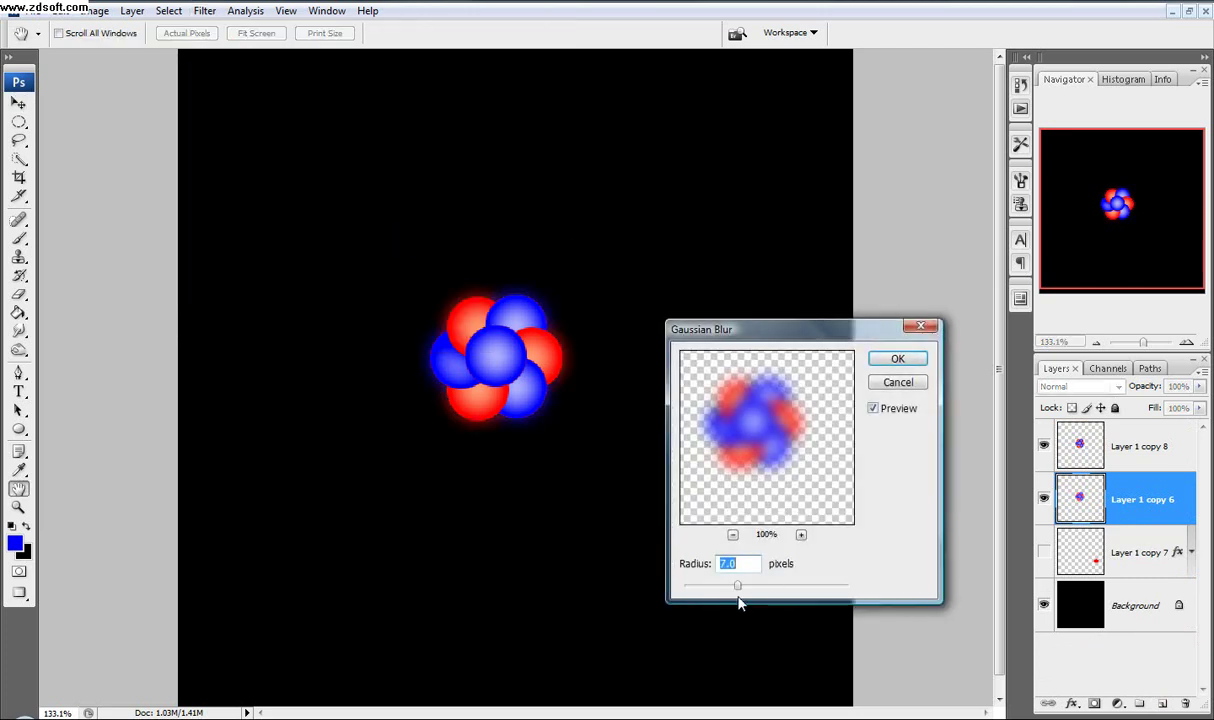
mouse_move(737, 590)
mouse_down()
mouse_move(778, 590)
mouse_move(758, 590)
mouse_up()
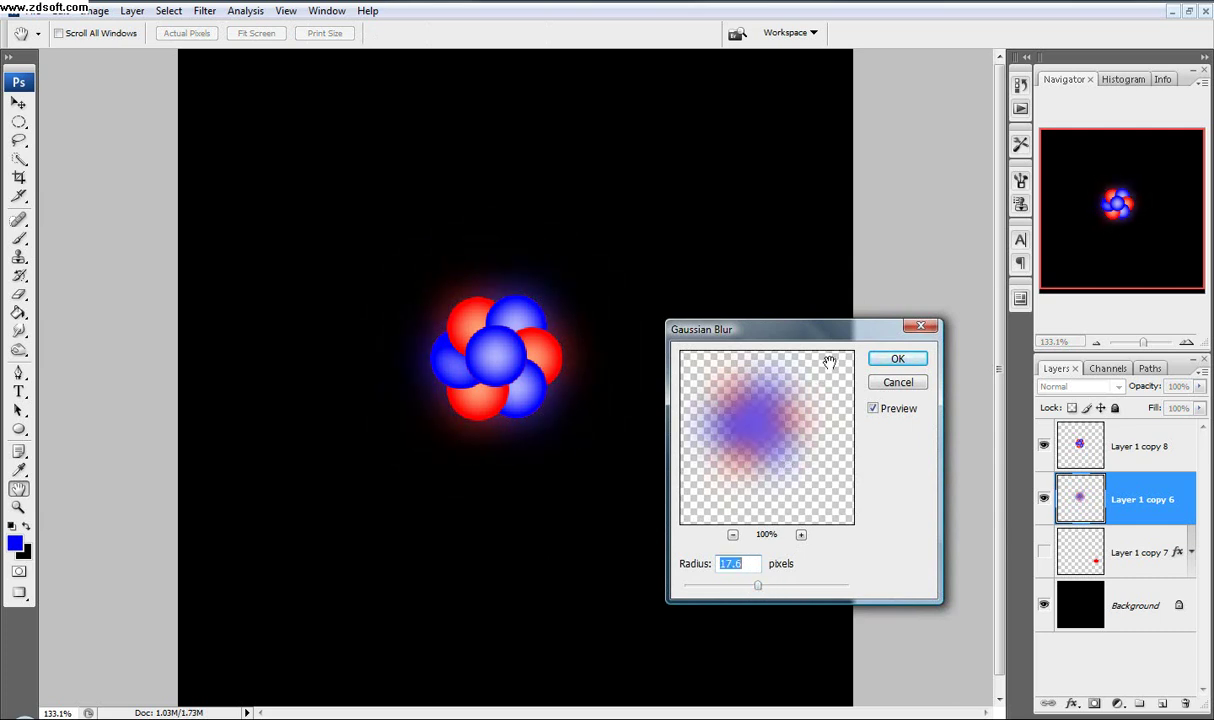
click(907, 365)
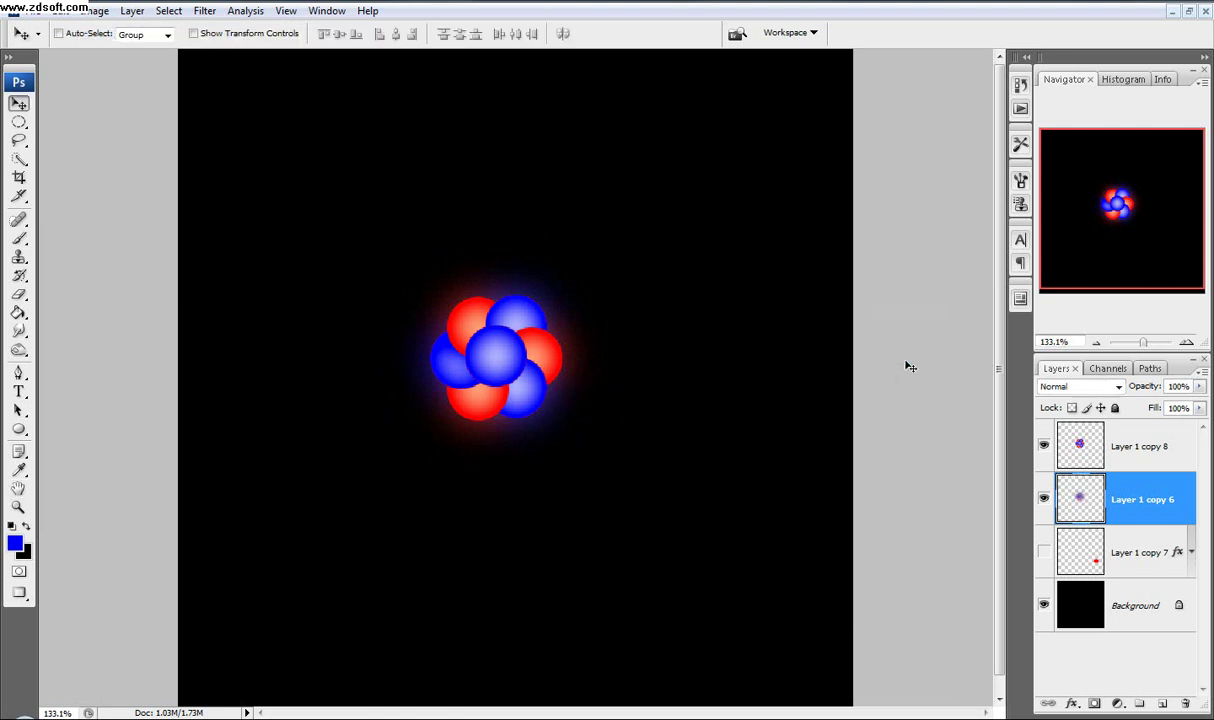
Step: Merge the sharp cluster layer, Layer 1 copy 8, with its blurred copy, Layer 1 copy 6
shift+click(1173, 458)
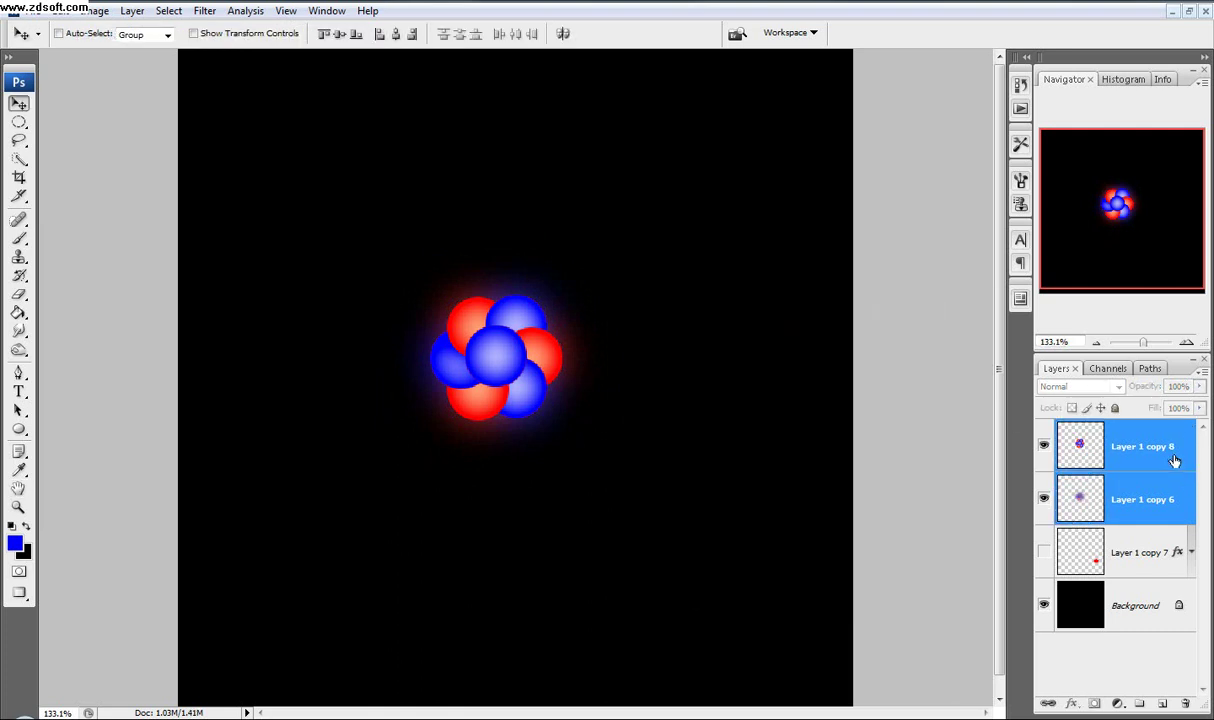
right_click(1175, 460)
click(1030, 405)
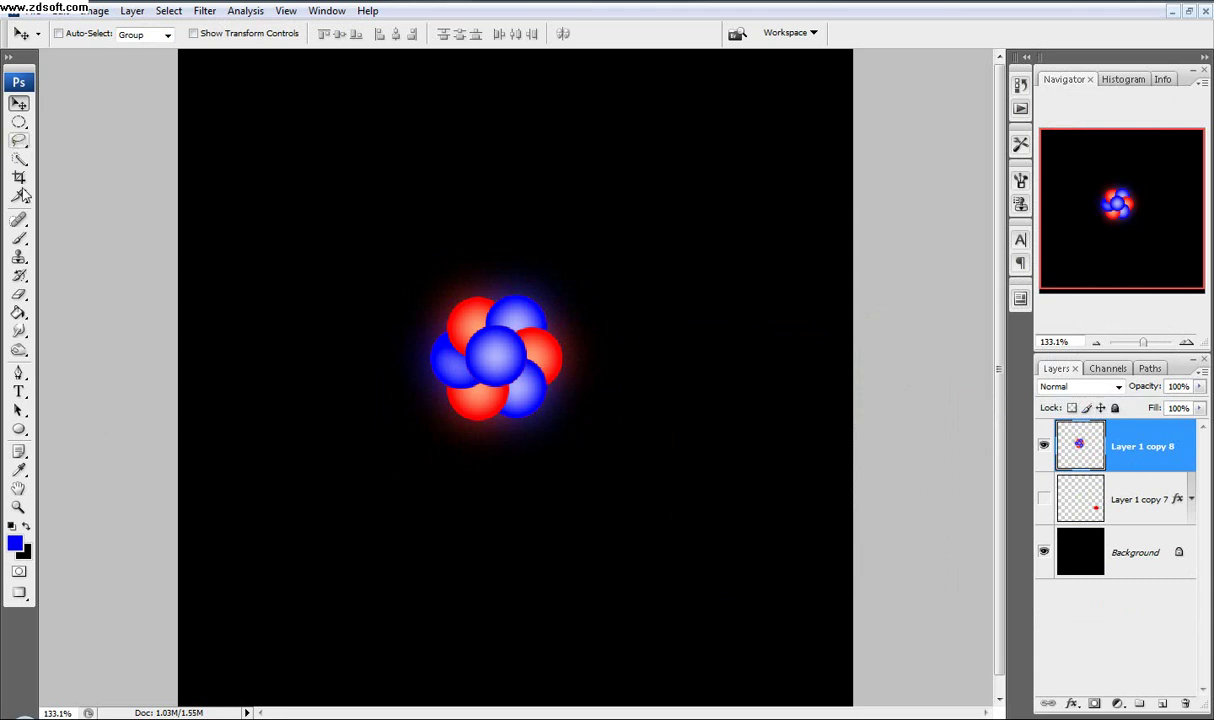
Step: Draw a wide, flat elliptical path around the nucleus cluster with the Ellipse Tool
click(18, 430)
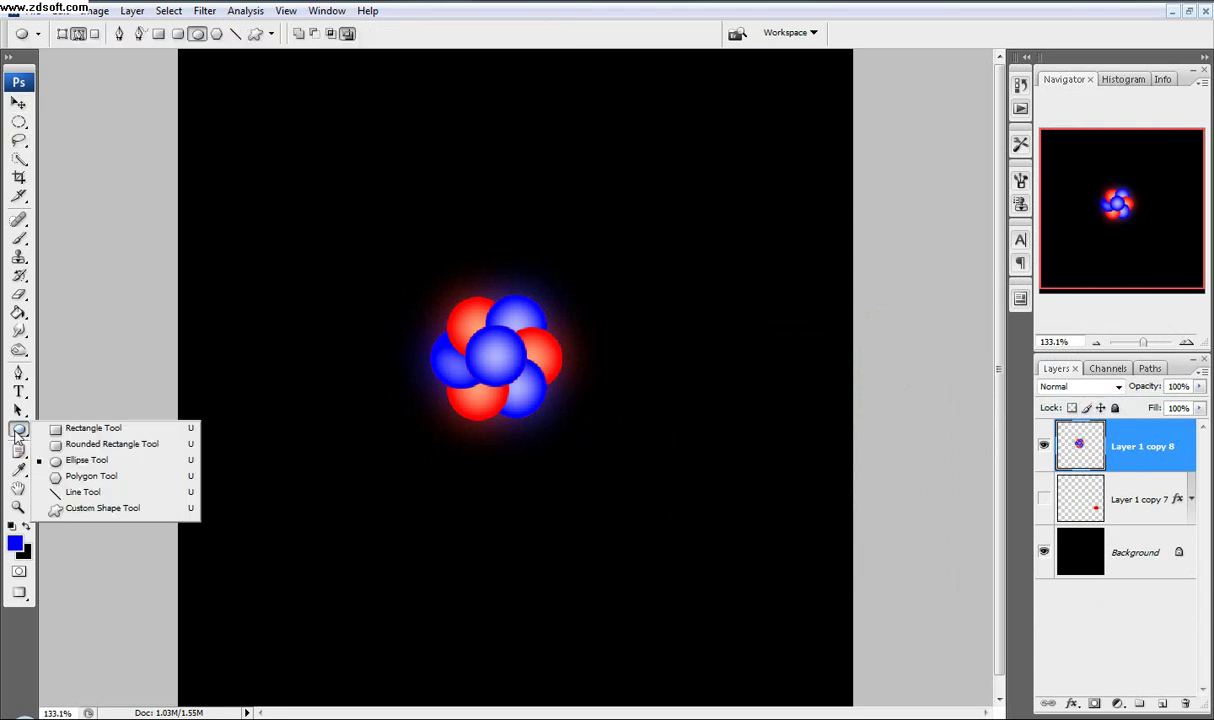
click(136, 462)
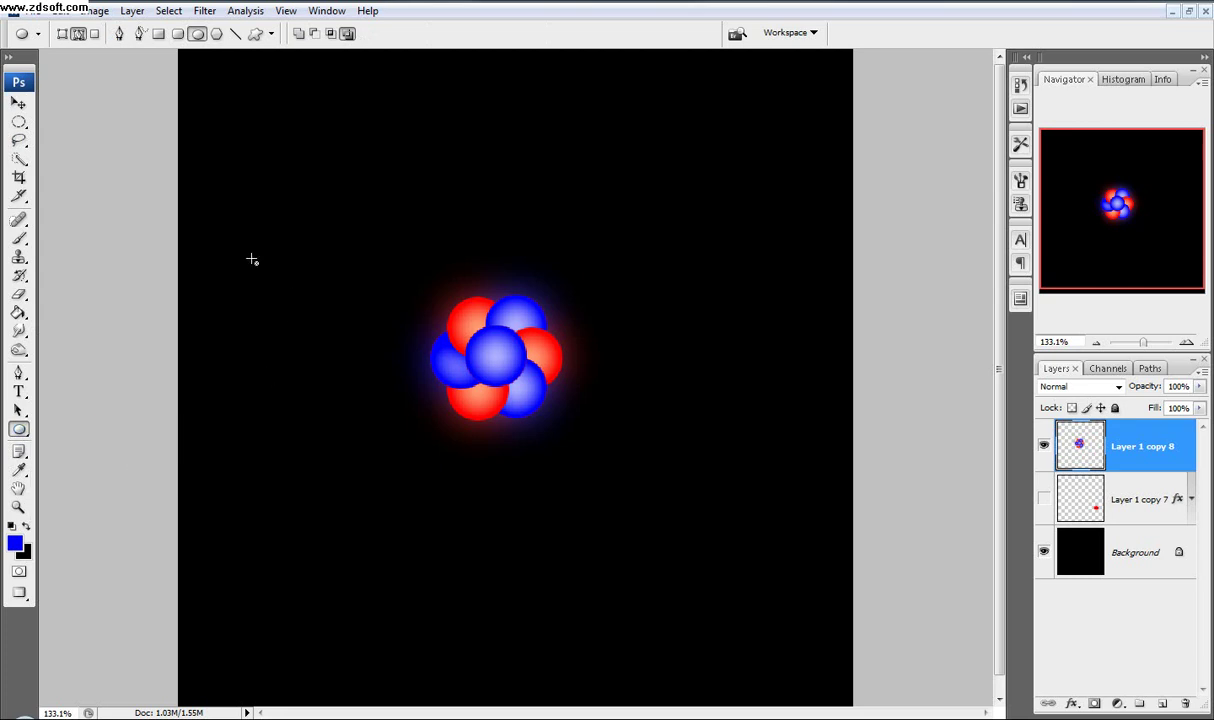
drag(242, 246, 763, 483)
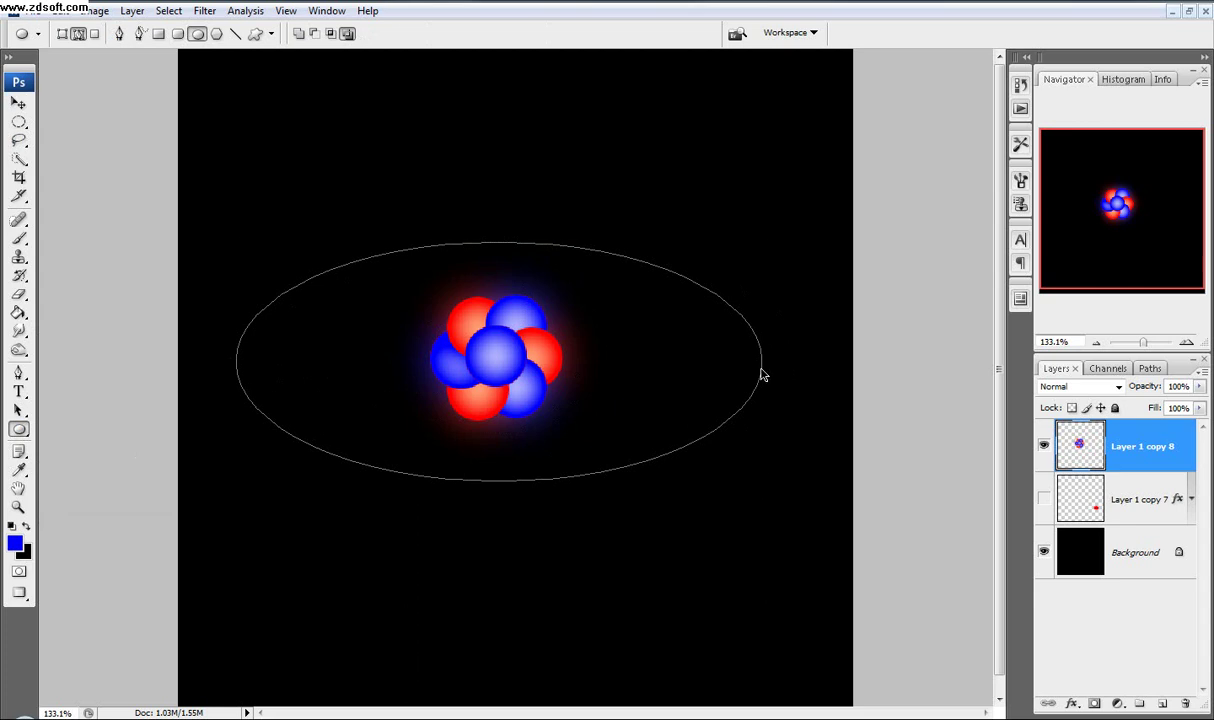
Step: Widen the elliptical path on both sides to 109.5% of its width and apply the transformation
key(ctrl+t)
drag(762, 361, 795, 361)
drag(233, 364, 220, 362)
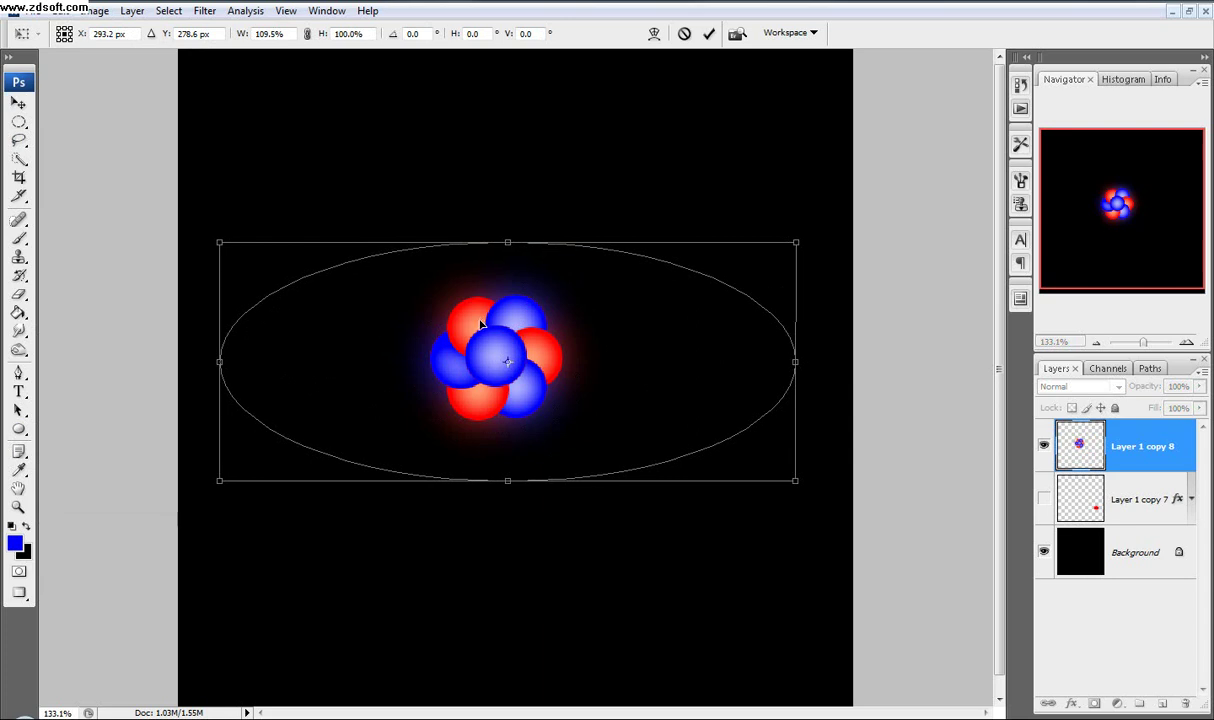
click(20, 432)
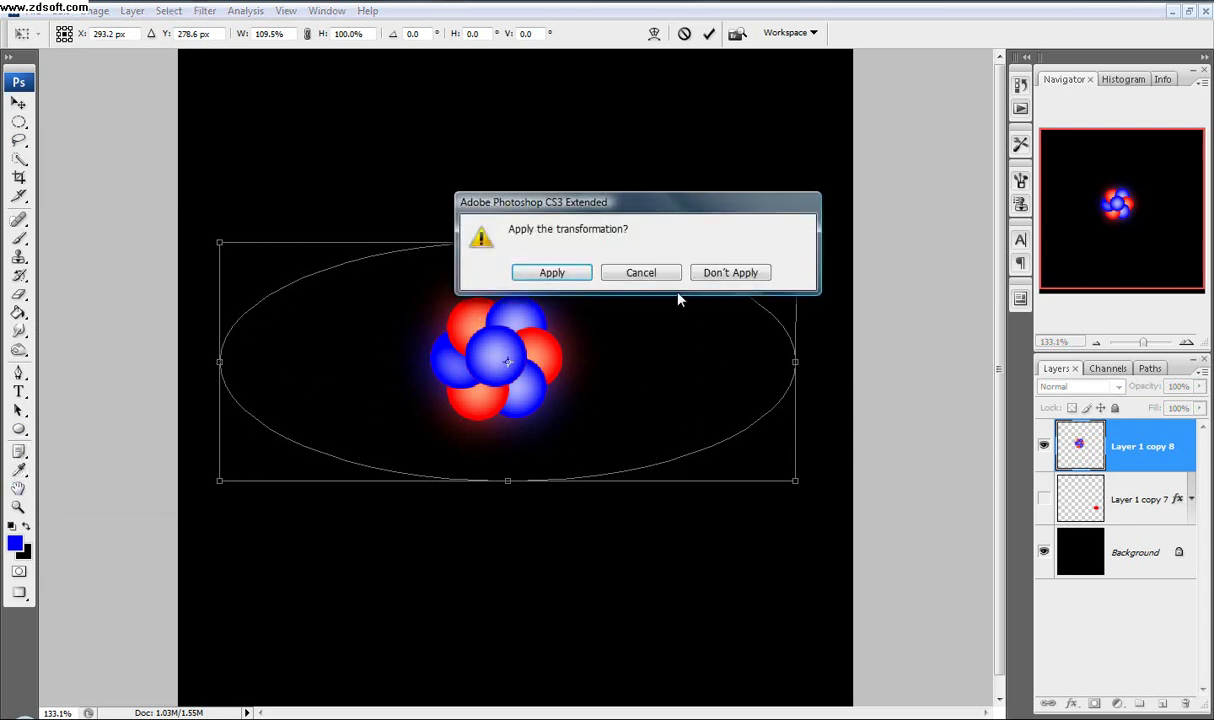
click(545, 272)
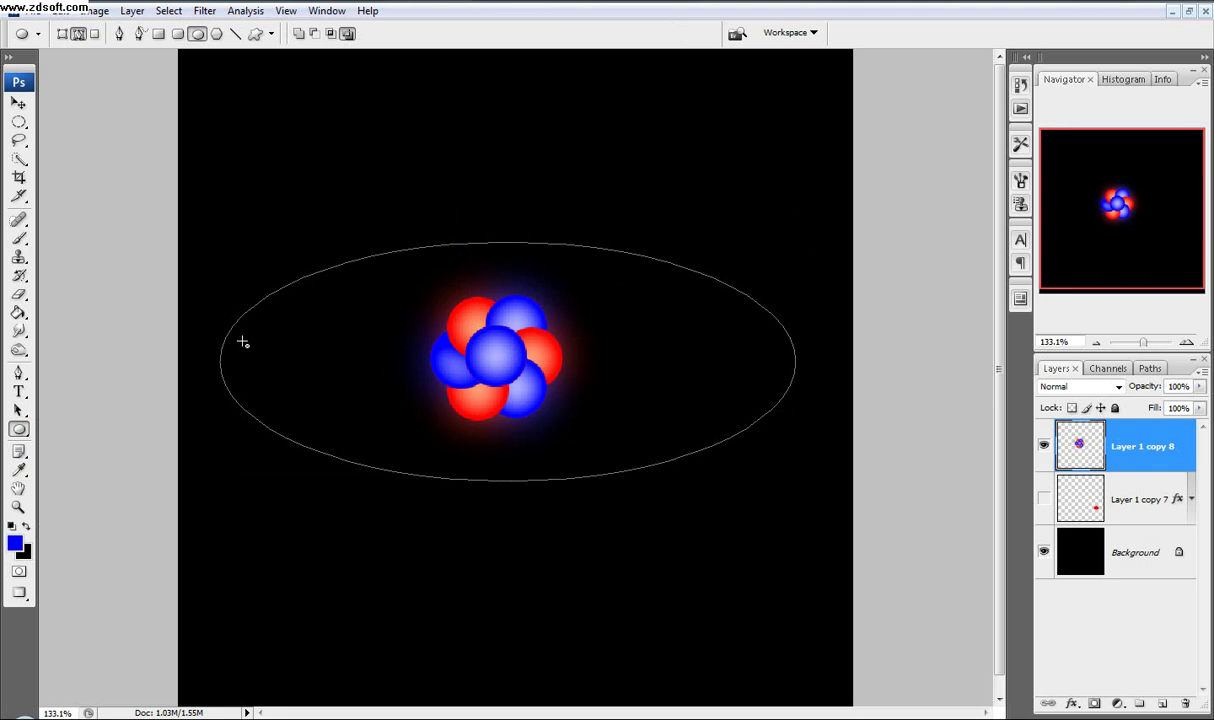
right_click(252, 312)
click(302, 409)
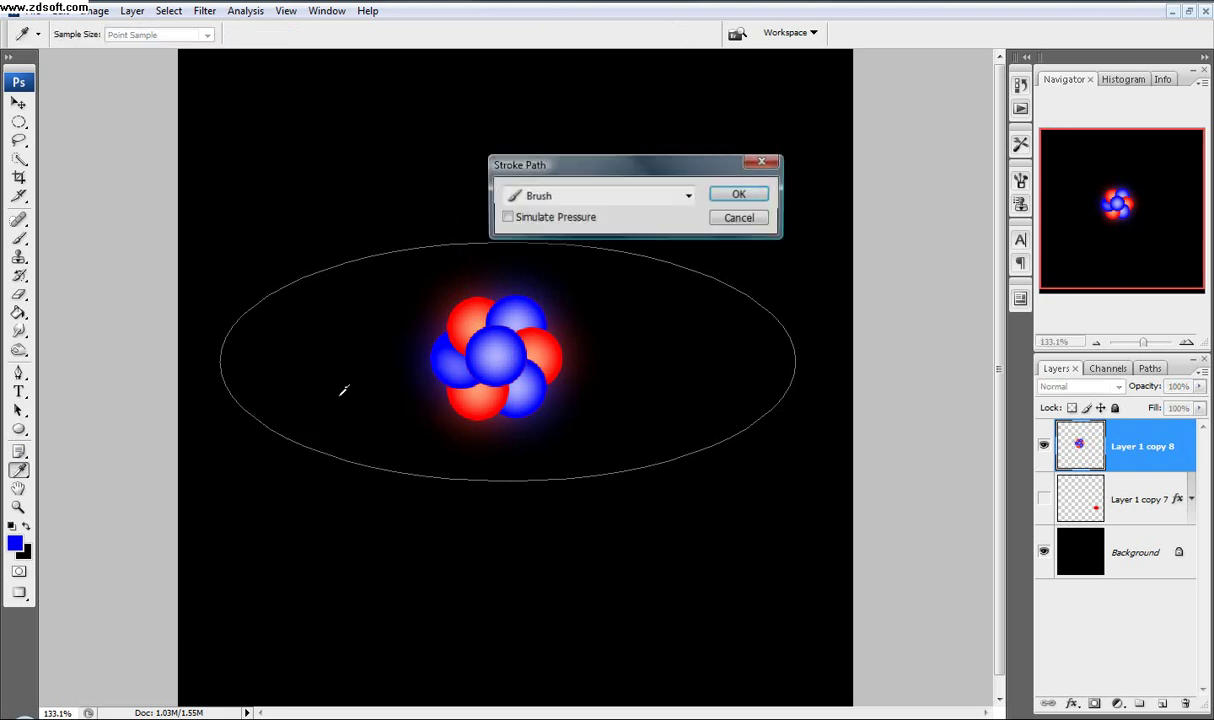
click(686, 196)
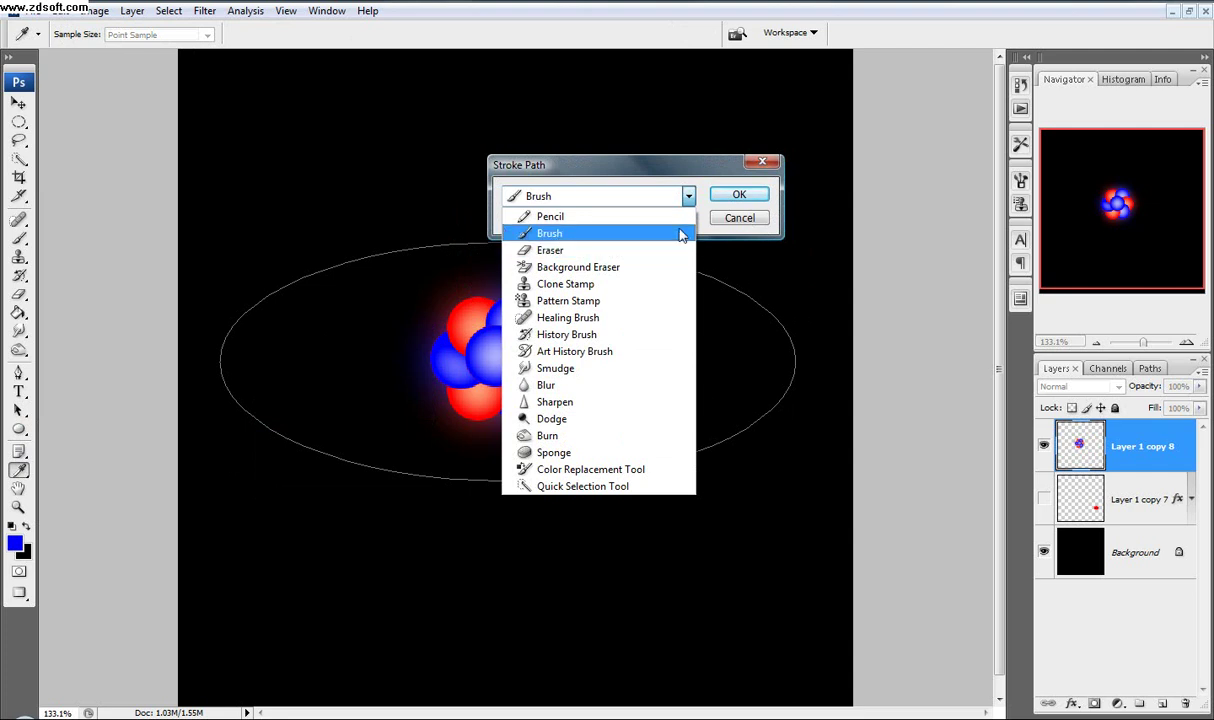
click(714, 222)
click(718, 219)
key(u)
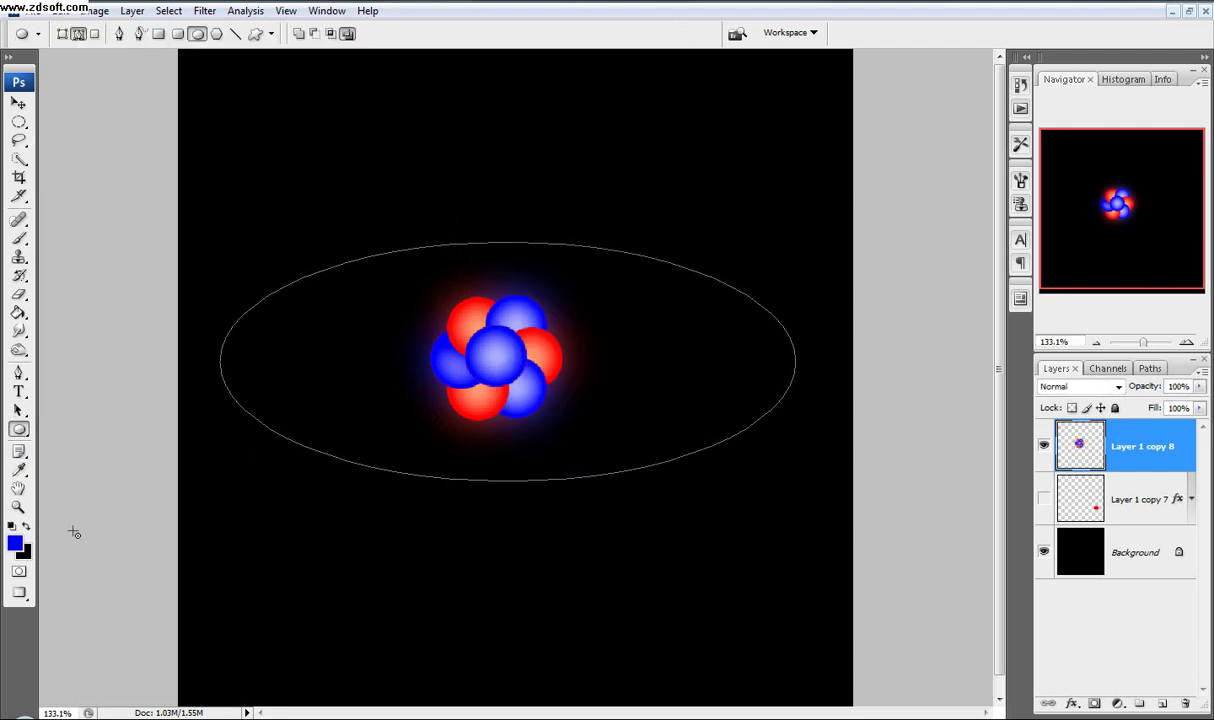
Step: Set the foreground color to white (ffffff) and the Brush tool's master diameter to 4 px
click(15, 546)
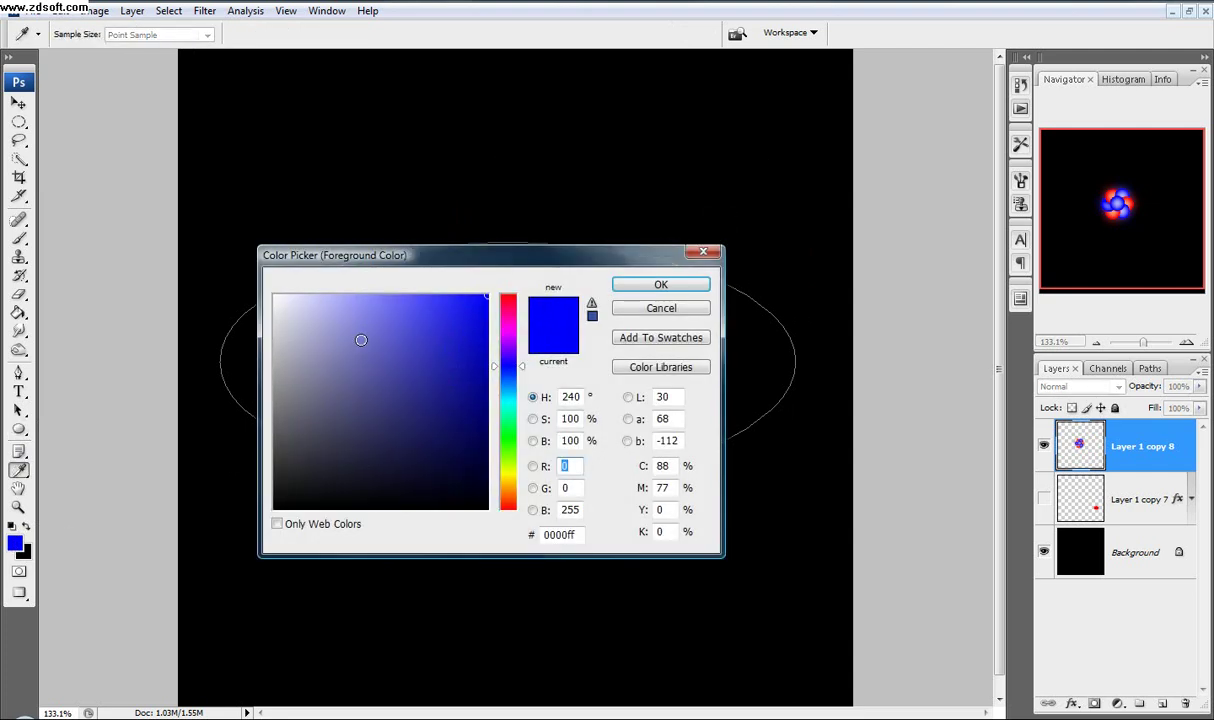
drag(361, 340, 203, 263)
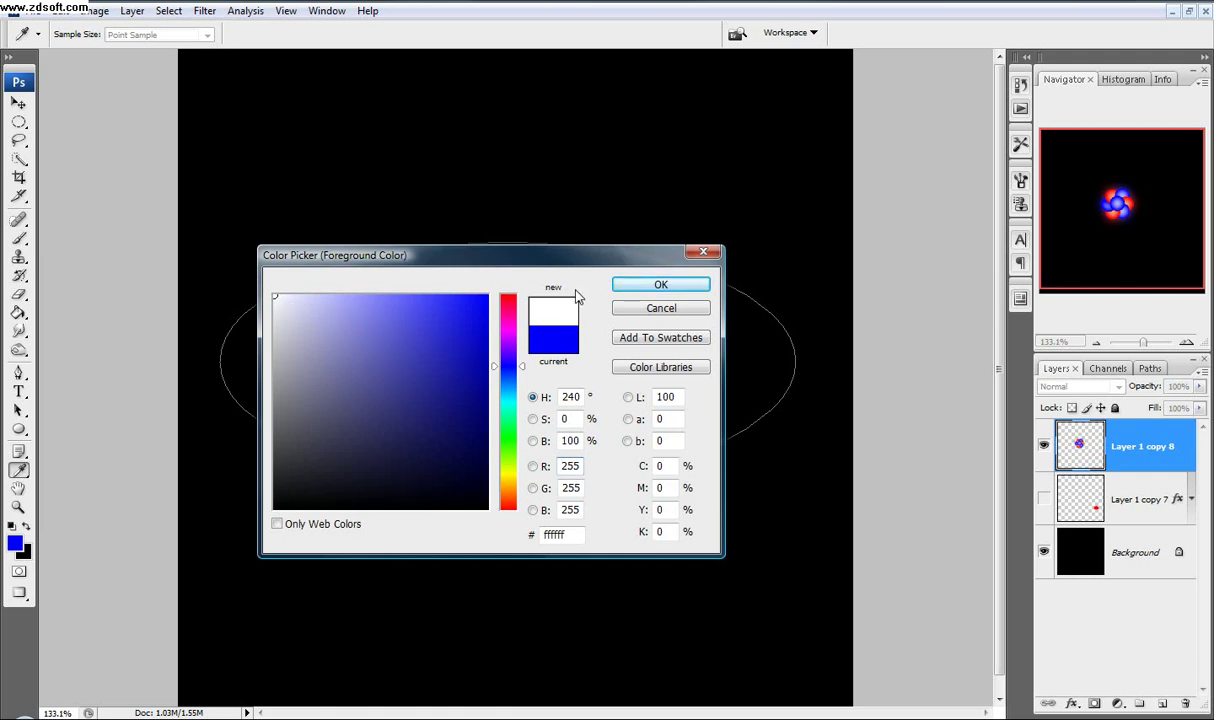
click(648, 287)
click(19, 240)
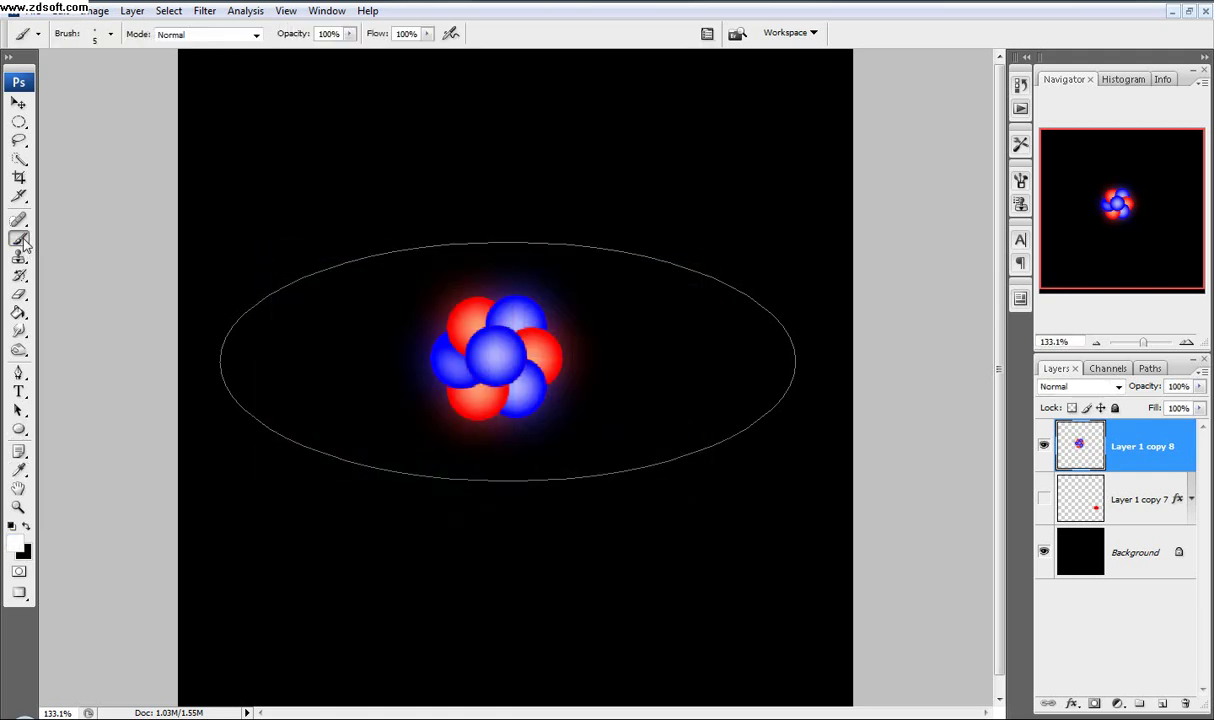
click(110, 34)
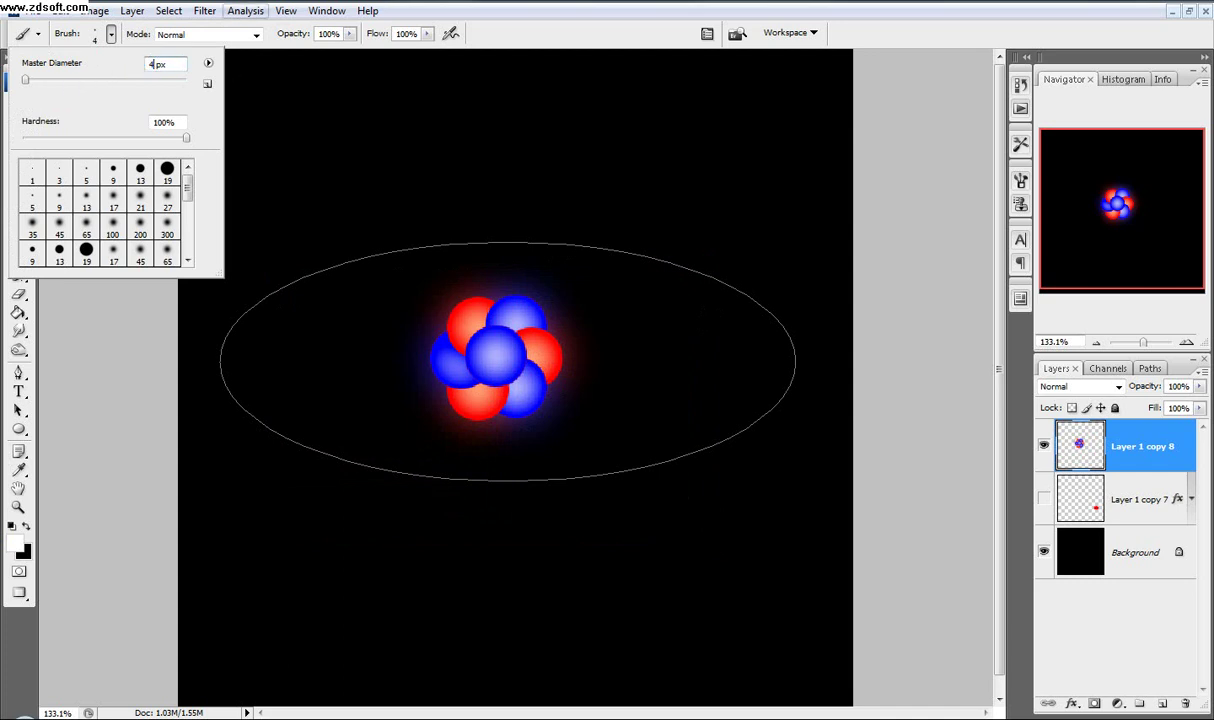
text(4)
key(Return)
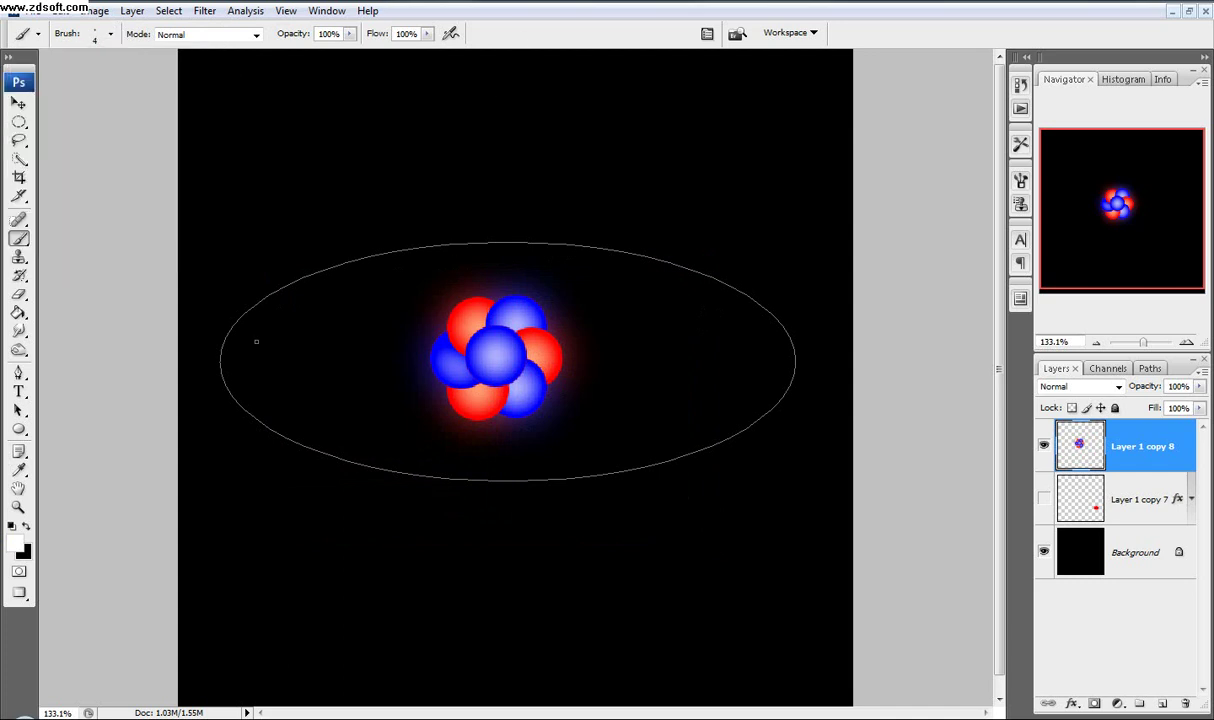
Step: Try stroking the elliptical path with the brush directly on the nucleus layer and undo the stroke
click(19, 430)
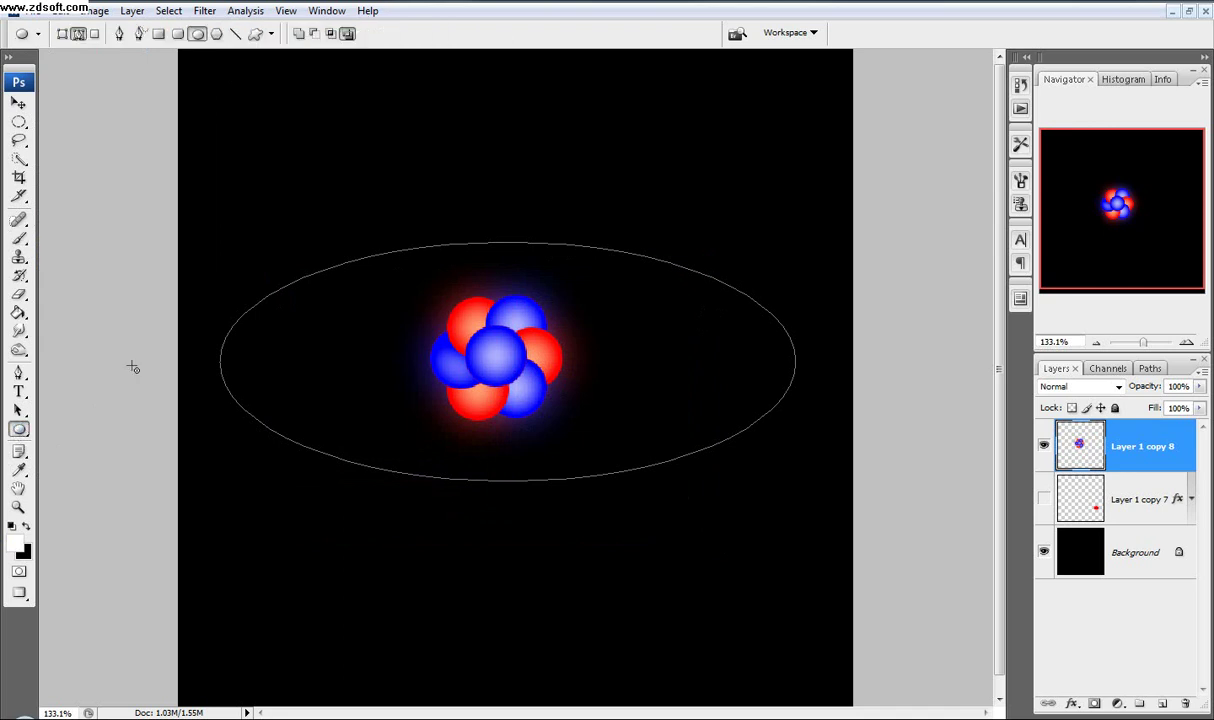
right_click(271, 298)
click(360, 392)
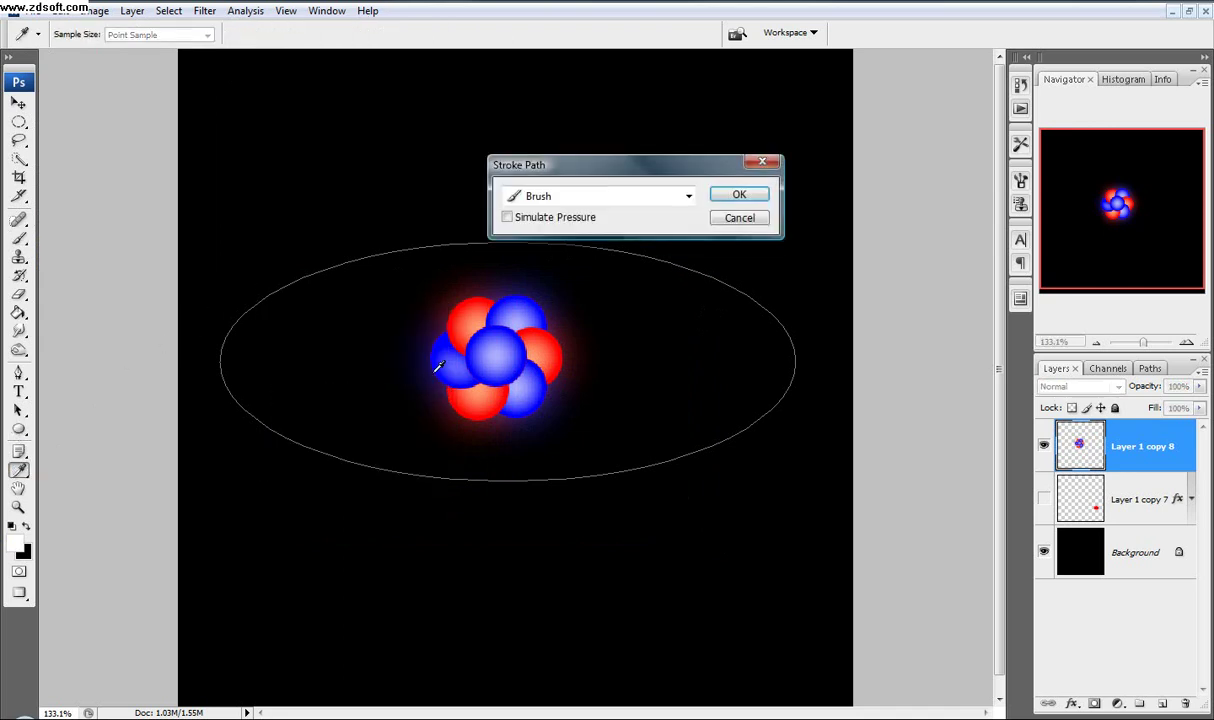
click(738, 195)
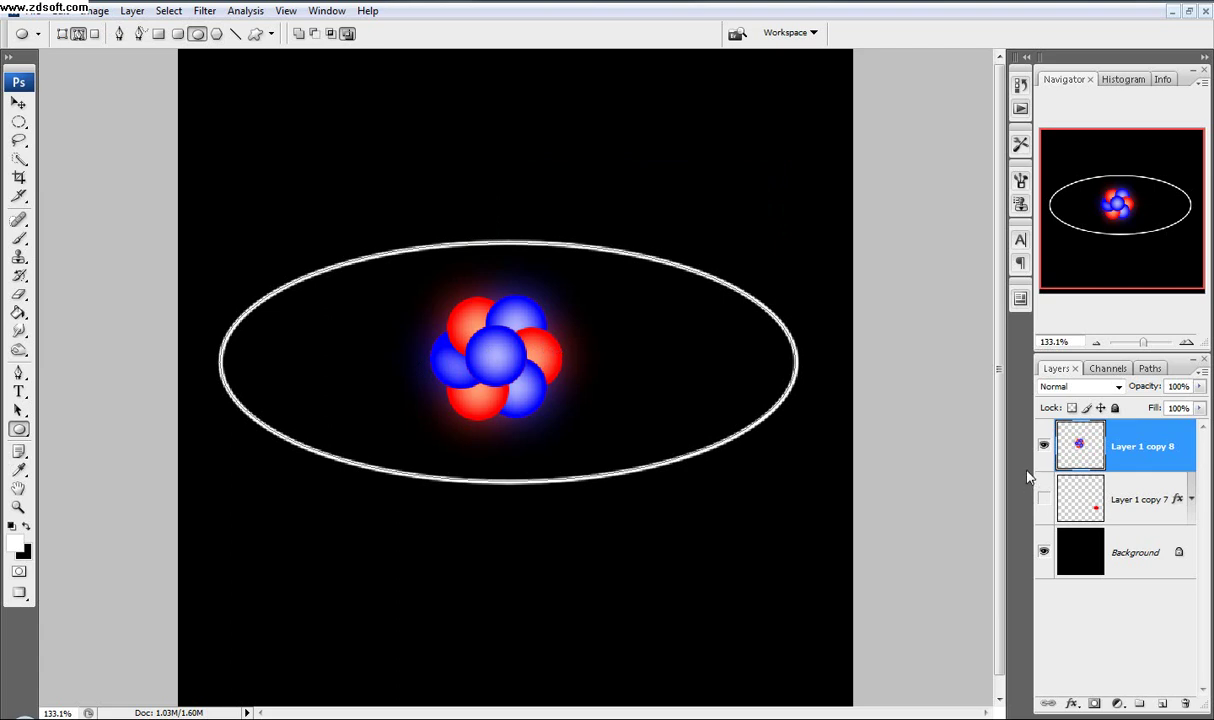
key(ctrl+z)
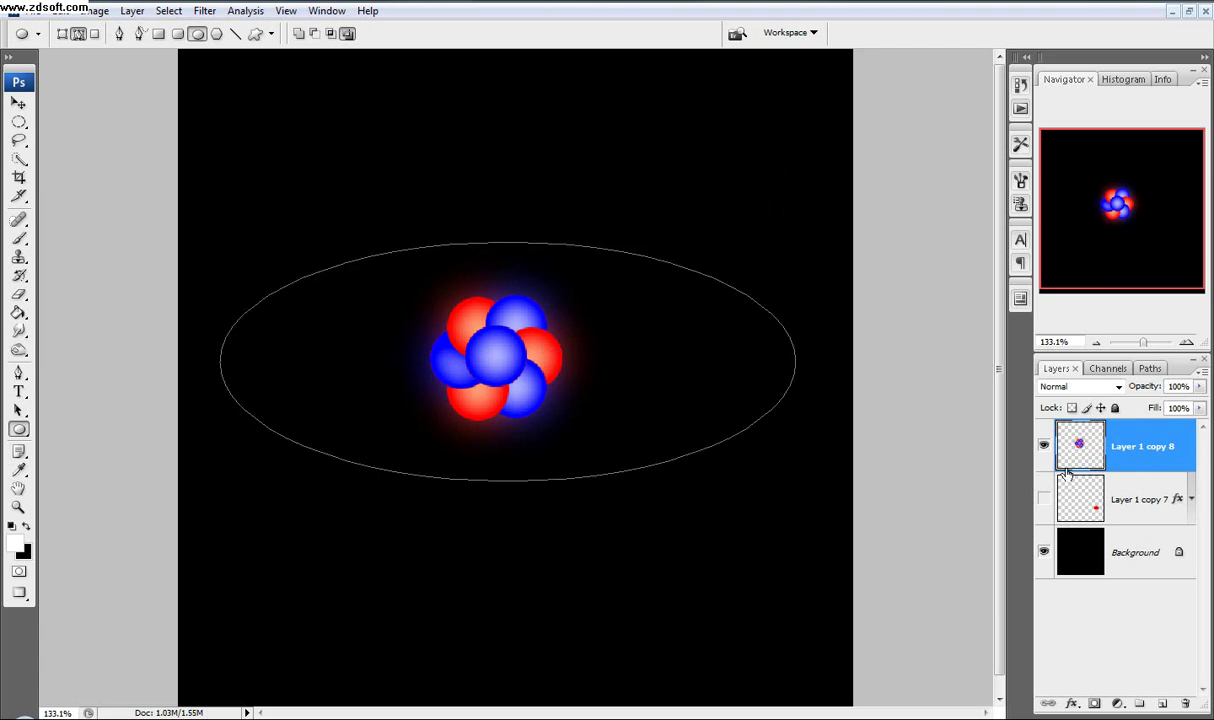
Step: Add a new layer above the nucleus and stroke the elliptical path on it with the white brush
click(1162, 703)
right_click(775, 319)
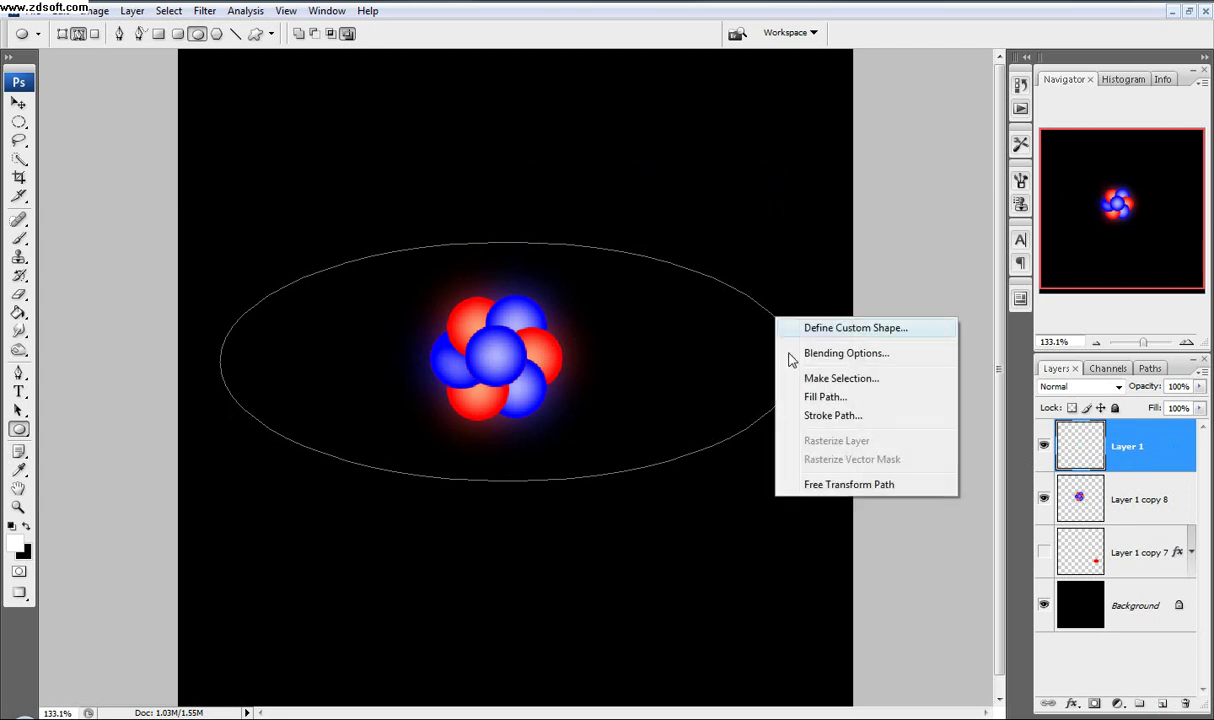
click(820, 415)
click(739, 196)
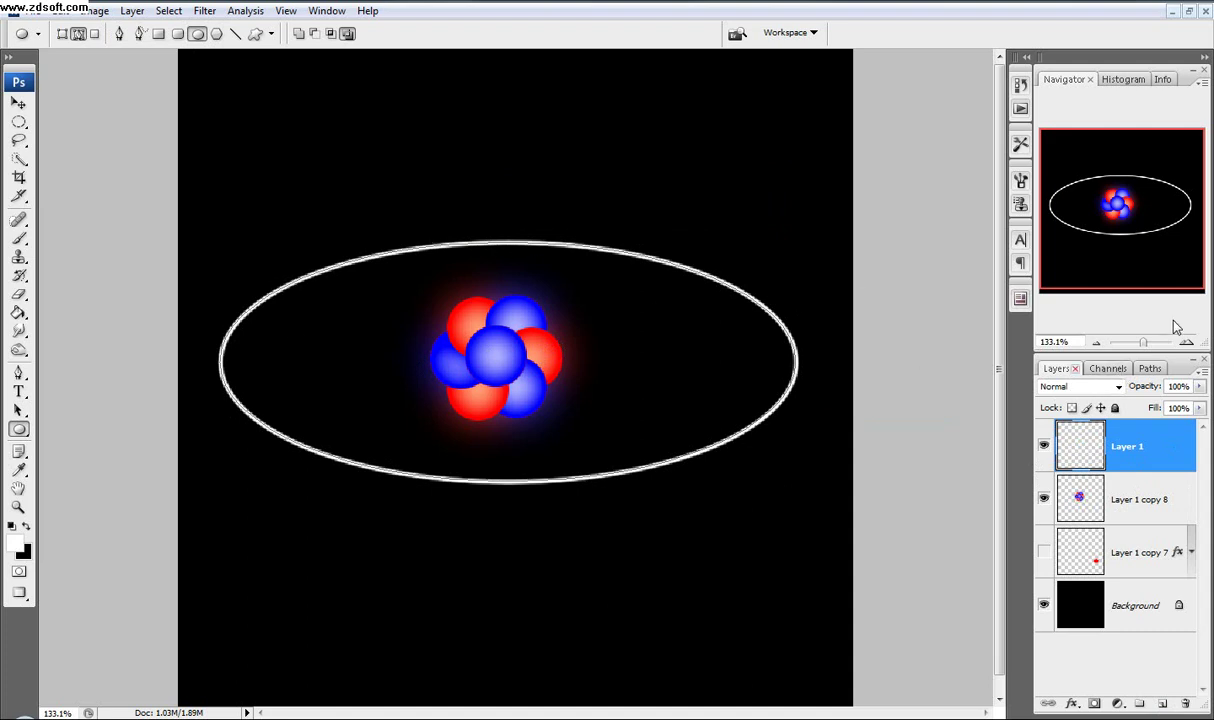
Step: Delete the elliptical work path and return to the layer list
click(1148, 369)
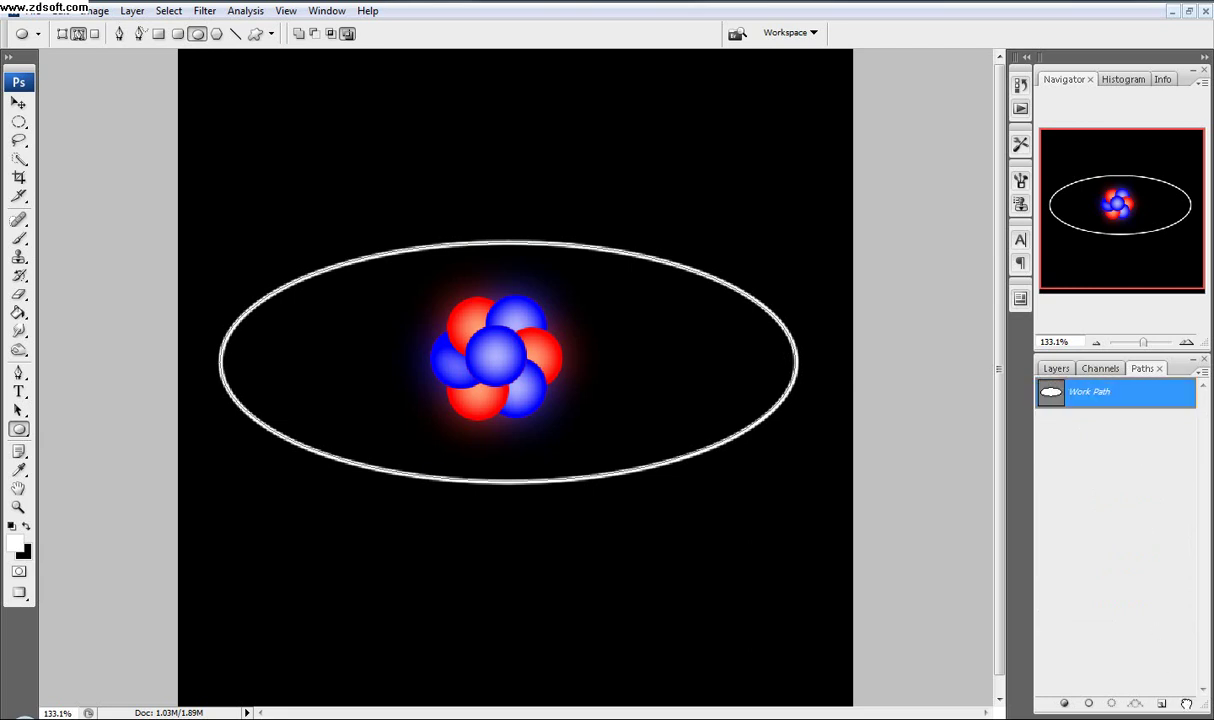
key(Delete)
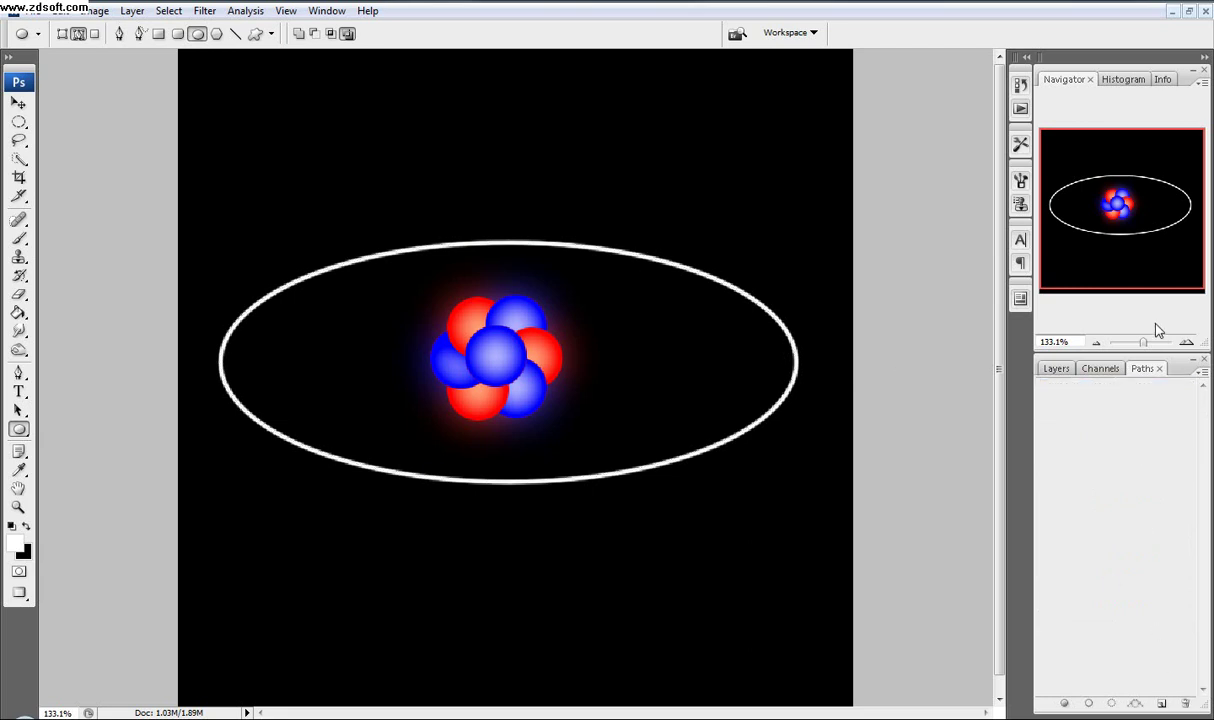
click(1055, 369)
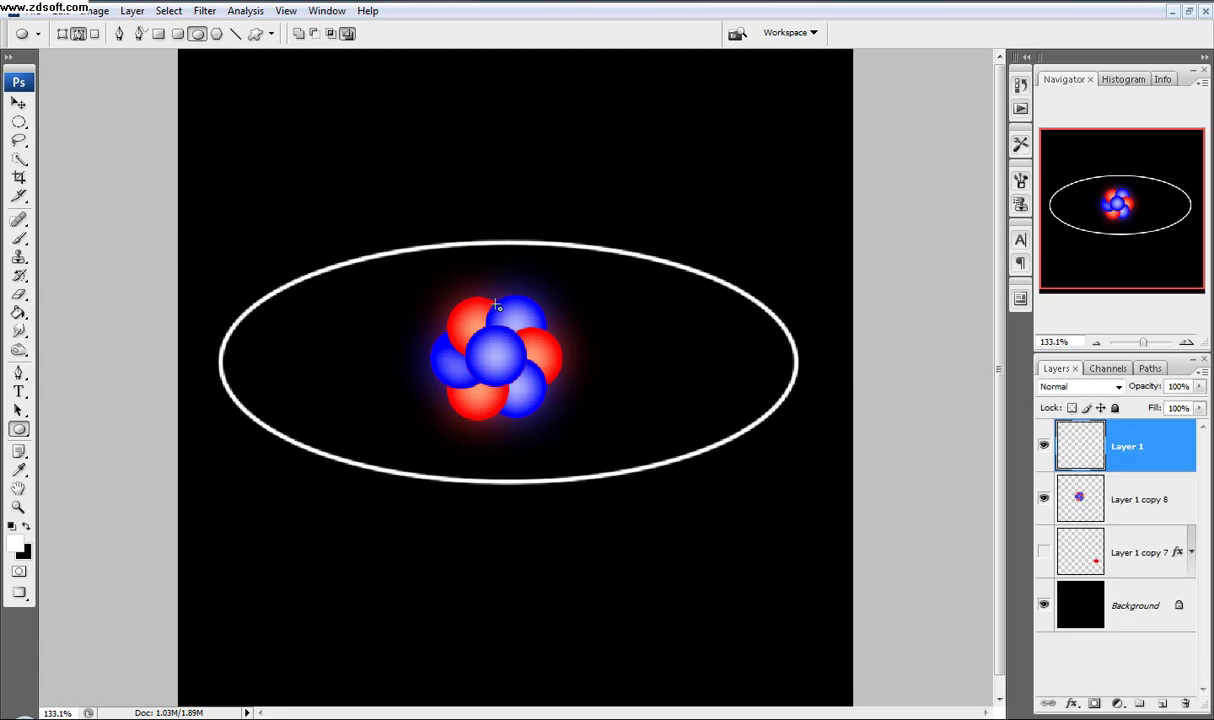
Step: Move the white orbit ellipse slightly left to center it around the nucleus
click(18, 103)
drag(447, 154, 438, 153)
key(Left)
key(Left)
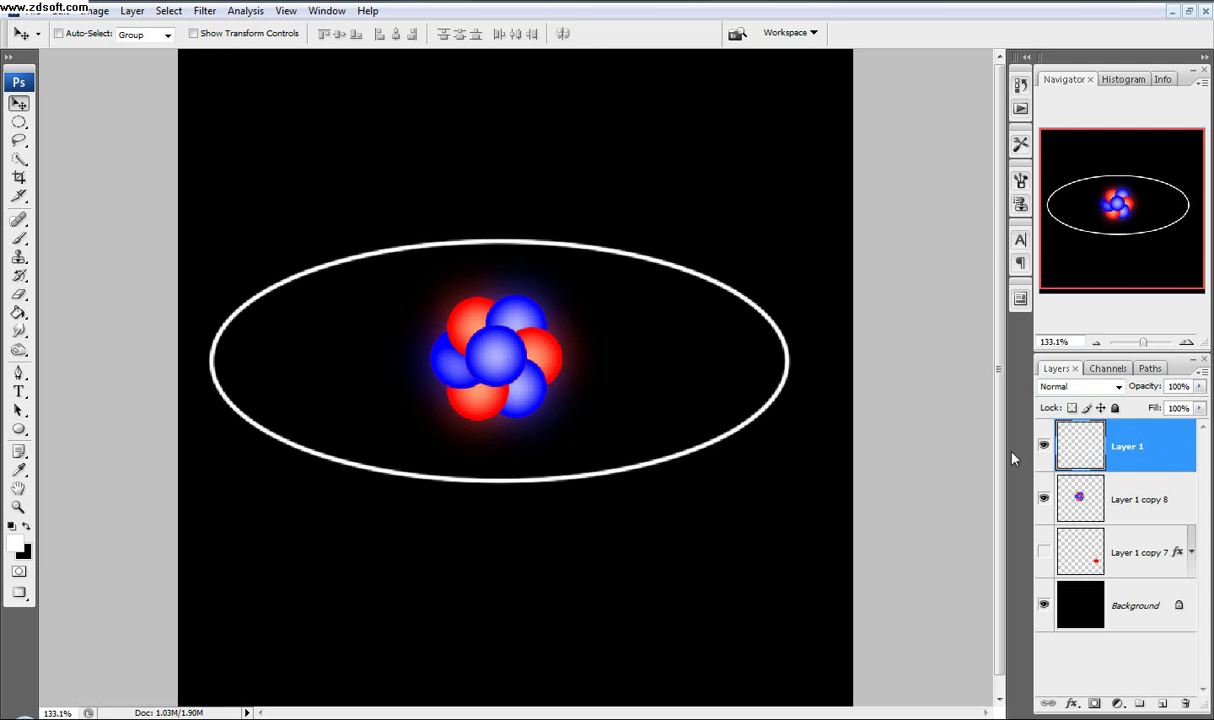
Step: Duplicate the orbit layer and apply a Gaussian Blur with a radius of 6.3 pixels to the lower one, Layer 1
drag(1179, 449, 1164, 703)
click(1171, 503)
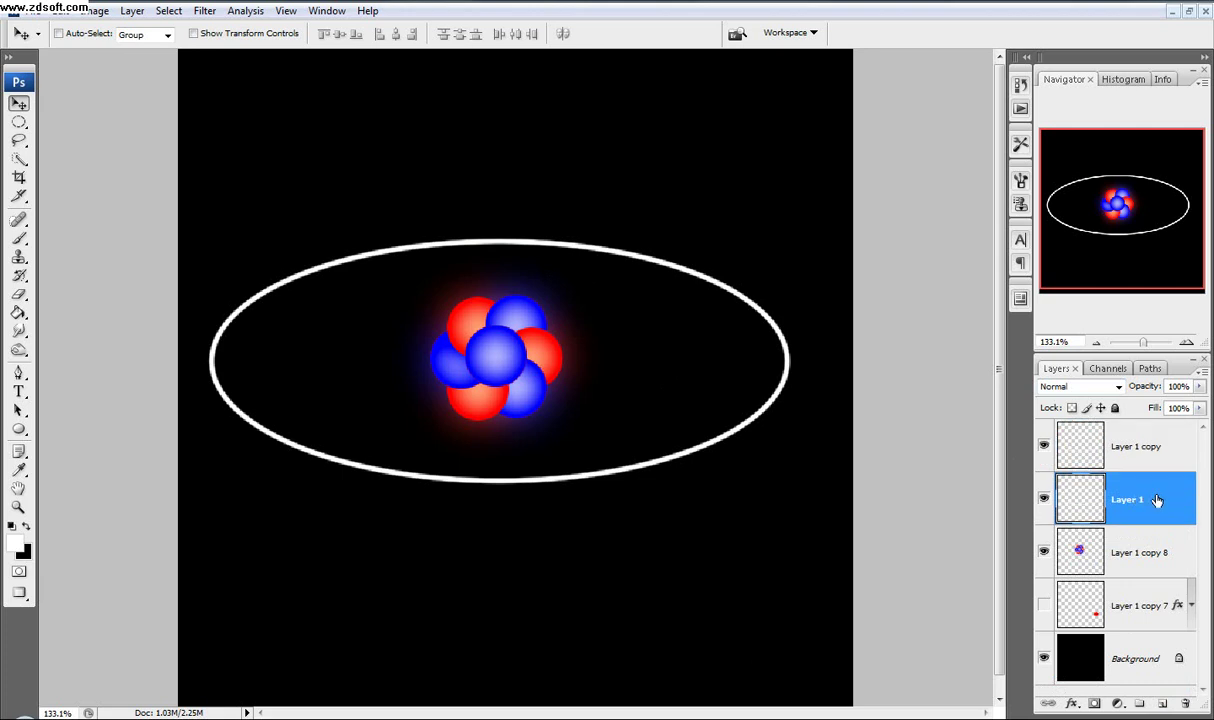
click(203, 13)
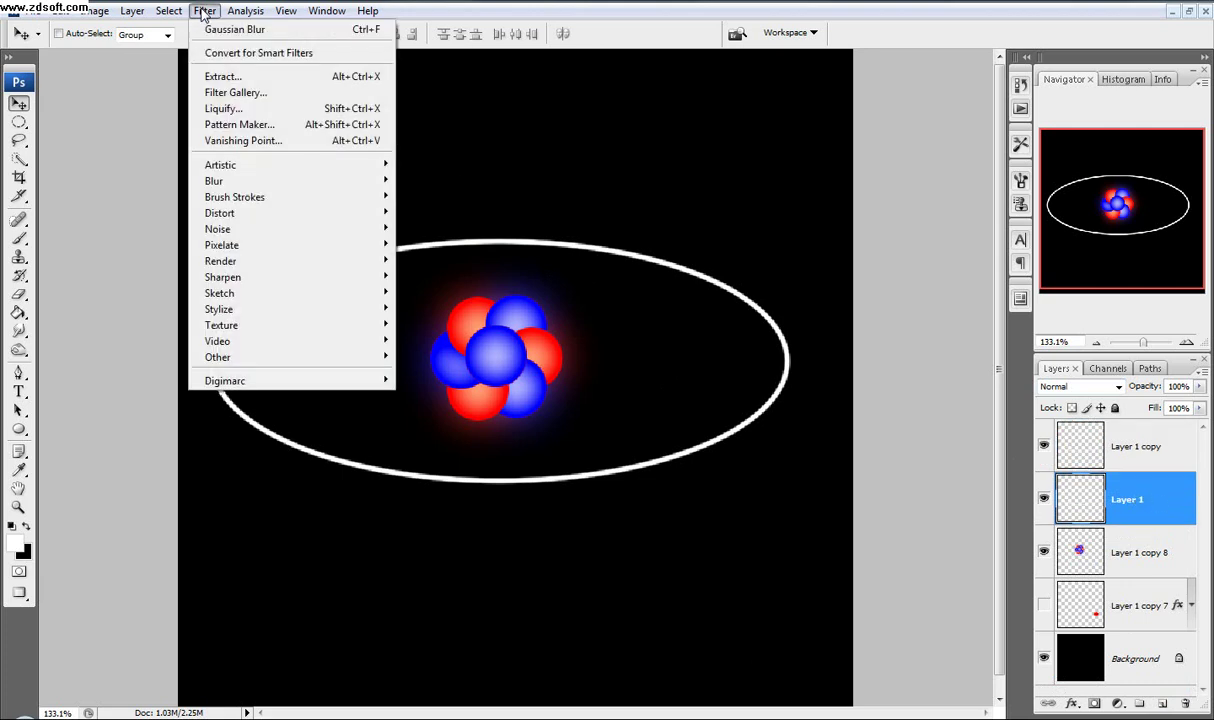
mouse_move(244, 182)
click(455, 245)
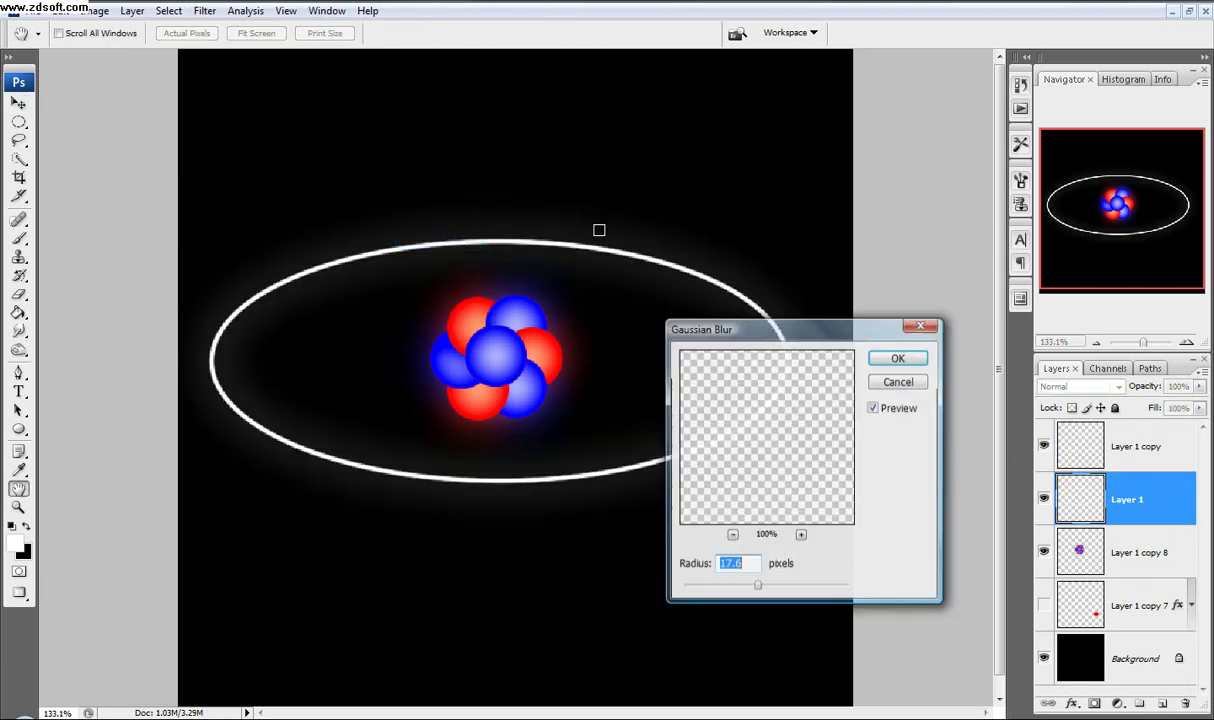
click(743, 587)
drag(743, 587, 735, 588)
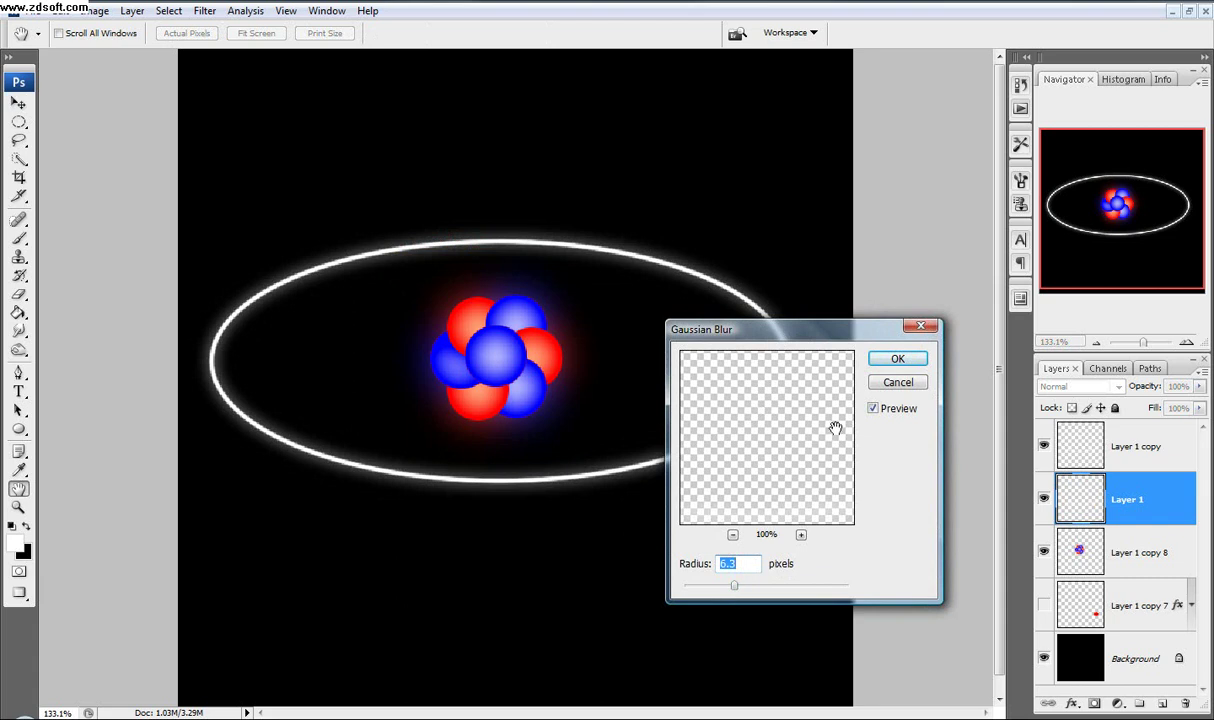
click(893, 358)
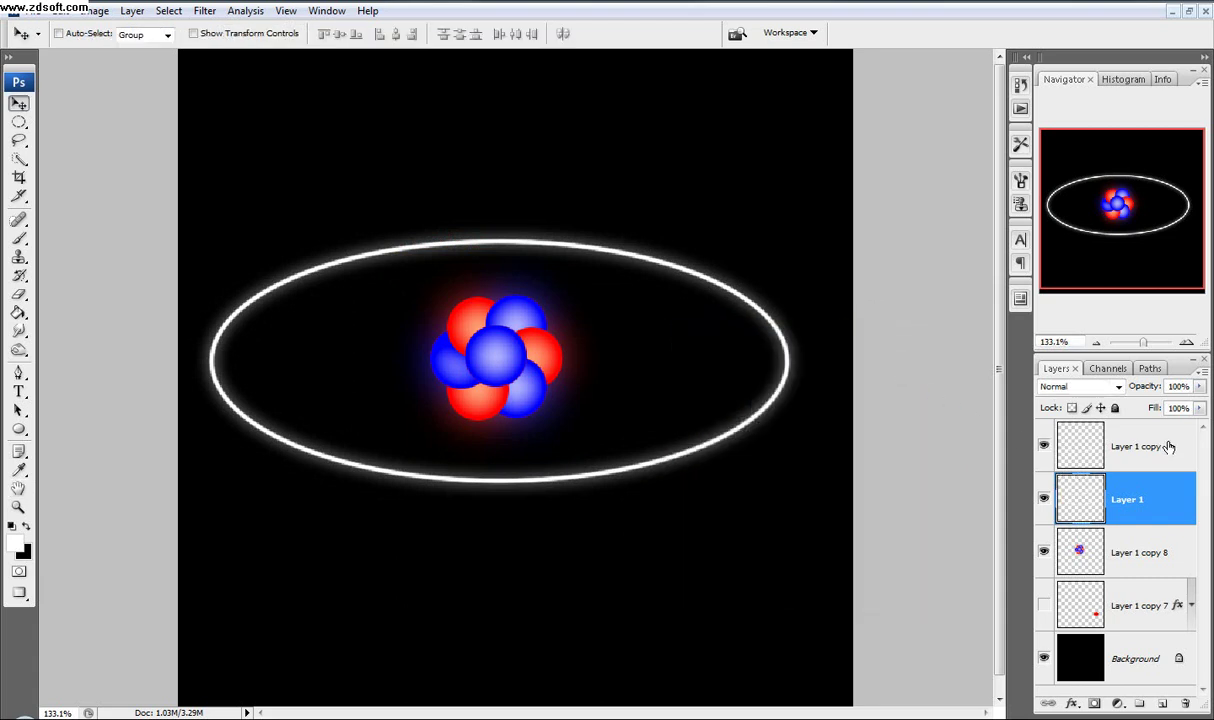
Step: Merge the blurred orbit layer, Layer 1, with the sharp Layer 1 copy into one glowing orbit
key(x)
scroll(808, 354, up, 12)
drag(880, 342, 702, 366)
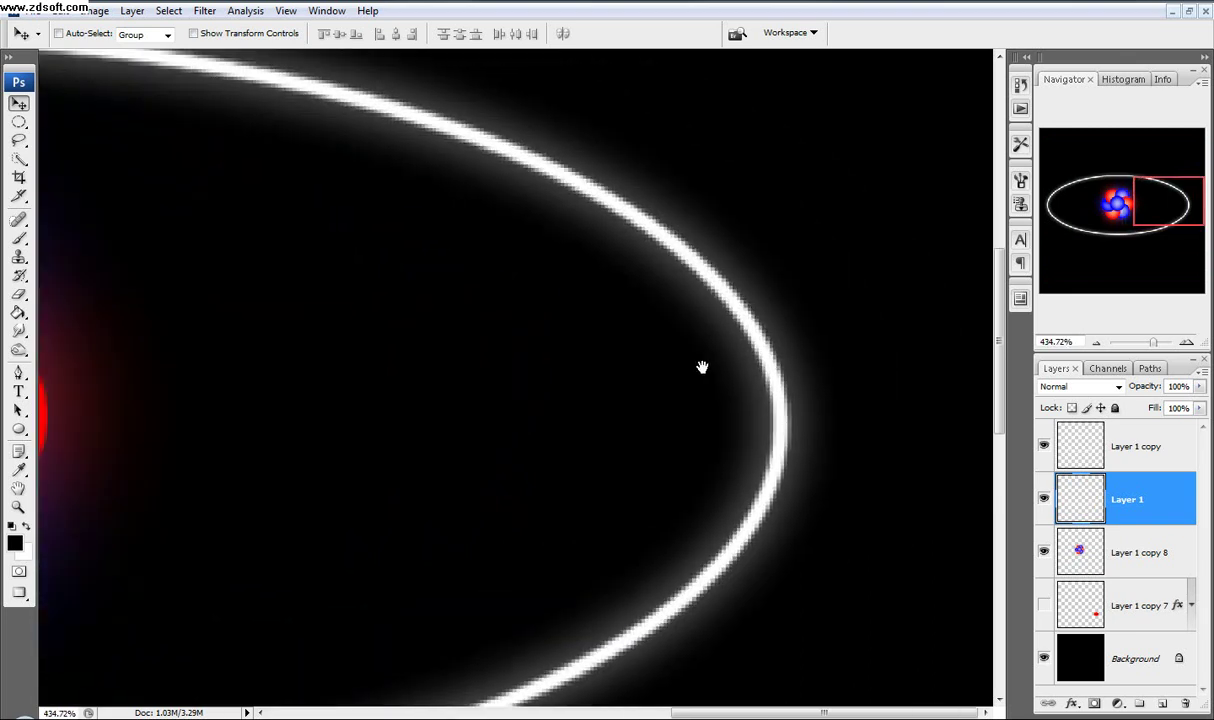
shift+click(1134, 456)
right_click(1176, 434)
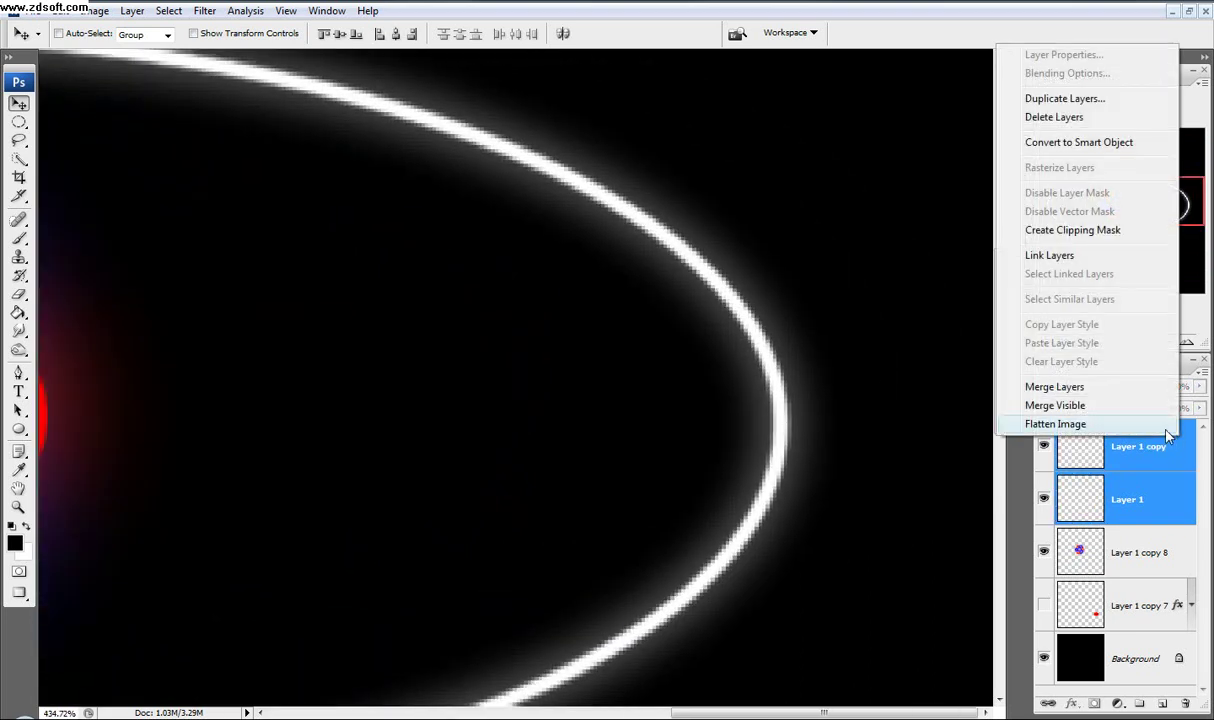
click(1129, 392)
Step: Duplicate the glowing orbit layer and rotate the copy by 40 degrees around the nucleus
scroll(745, 449, down, 8)
drag(1140, 476, 1163, 706)
key(ctrl+t)
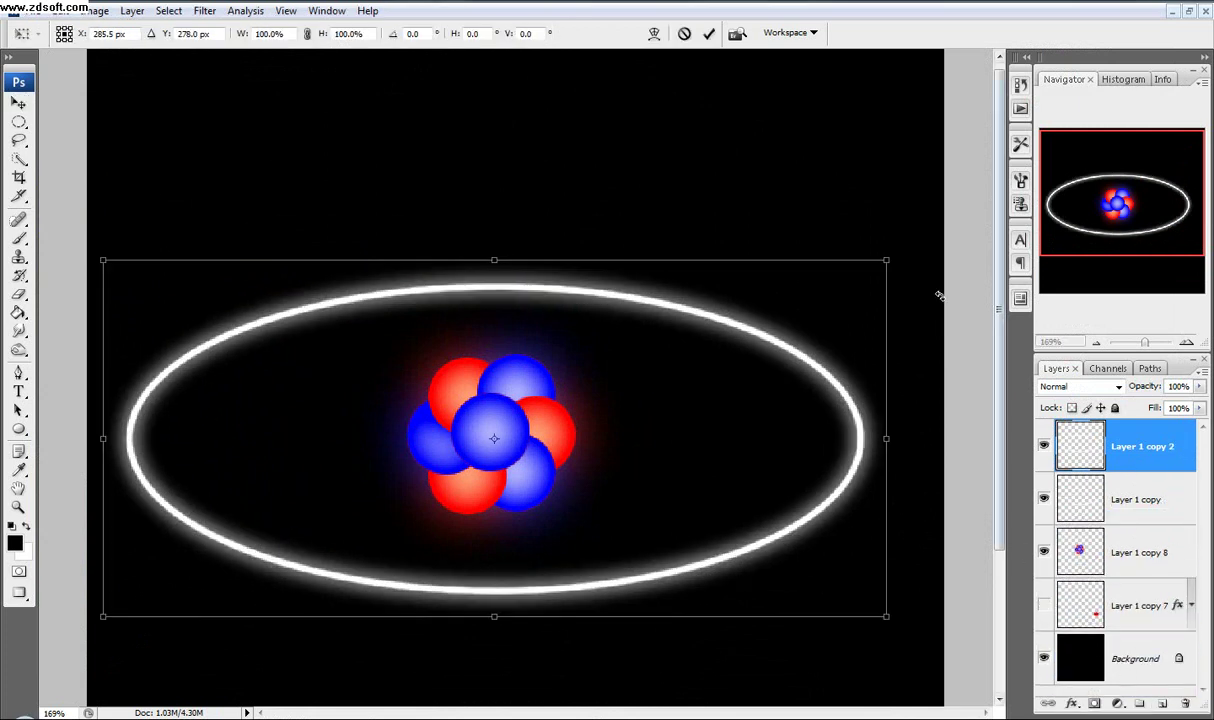
drag(906, 238, 928, 546)
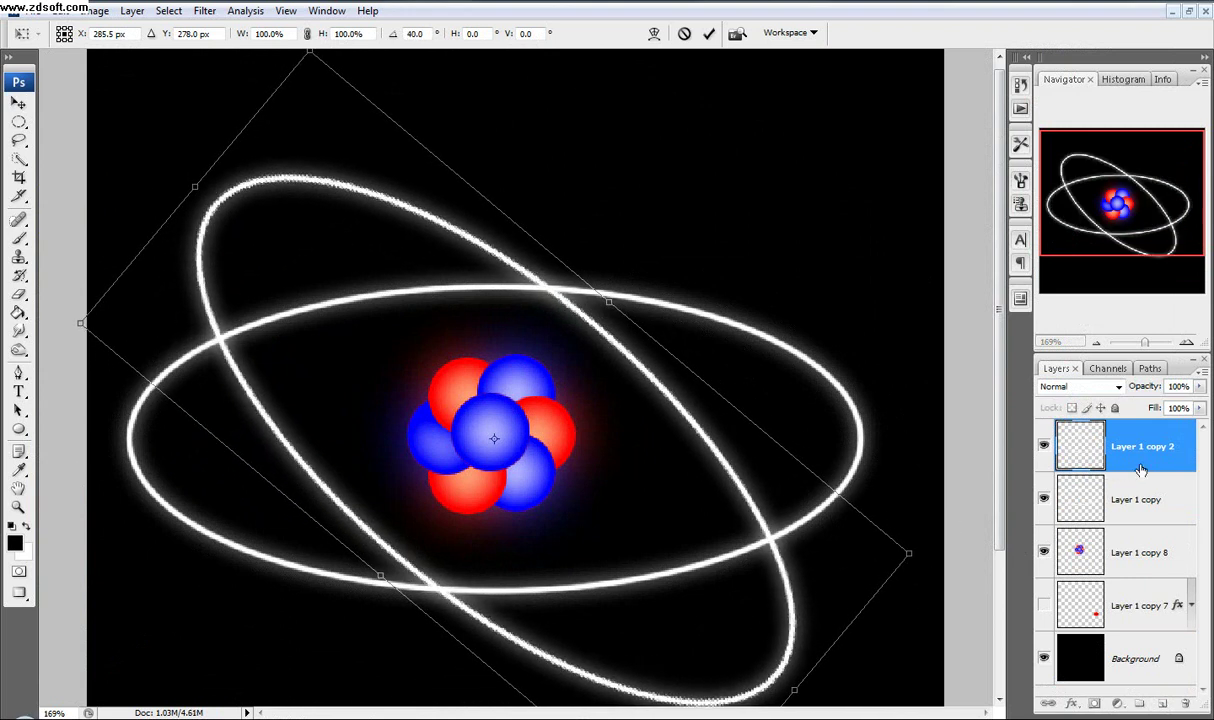
click(707, 34)
Step: Duplicate the tilted orbit, Layer 1 copy 2, and rotate the new copy by 72.6 degrees around the nucleus
drag(1070, 445, 1162, 704)
key(ctrl+t)
drag(822, 120, 824, 630)
key(ctrl+0)
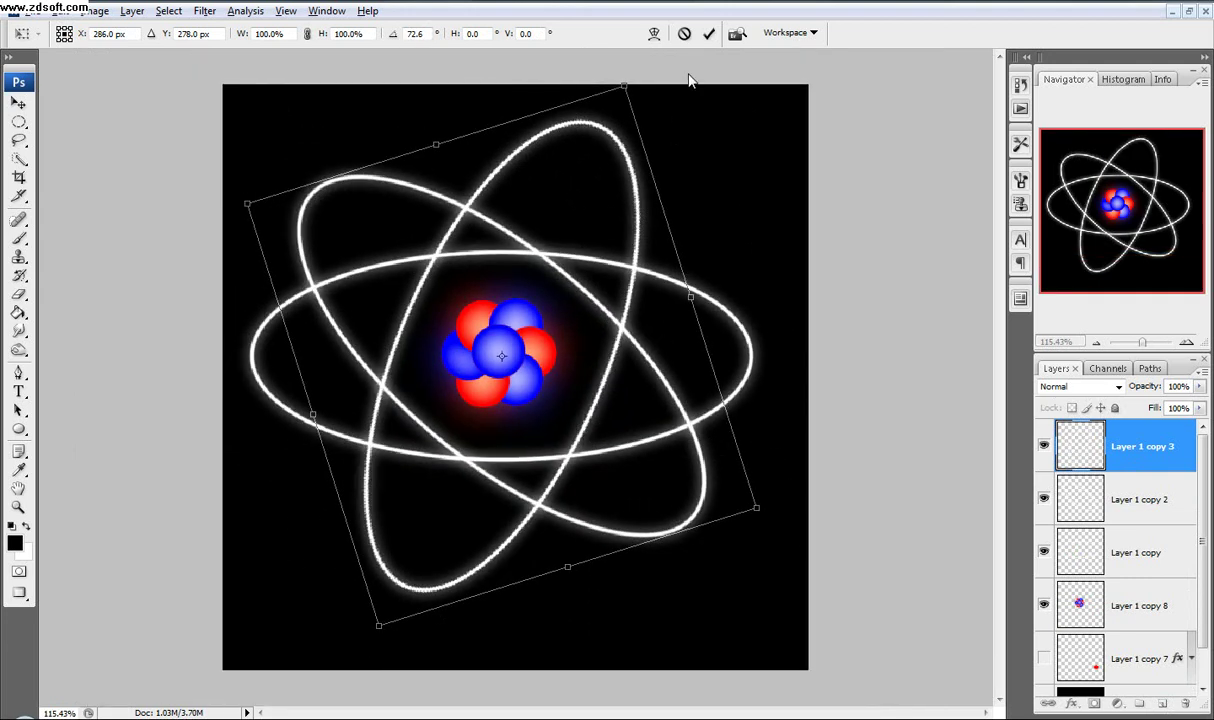
click(709, 34)
key(ctrl+0)
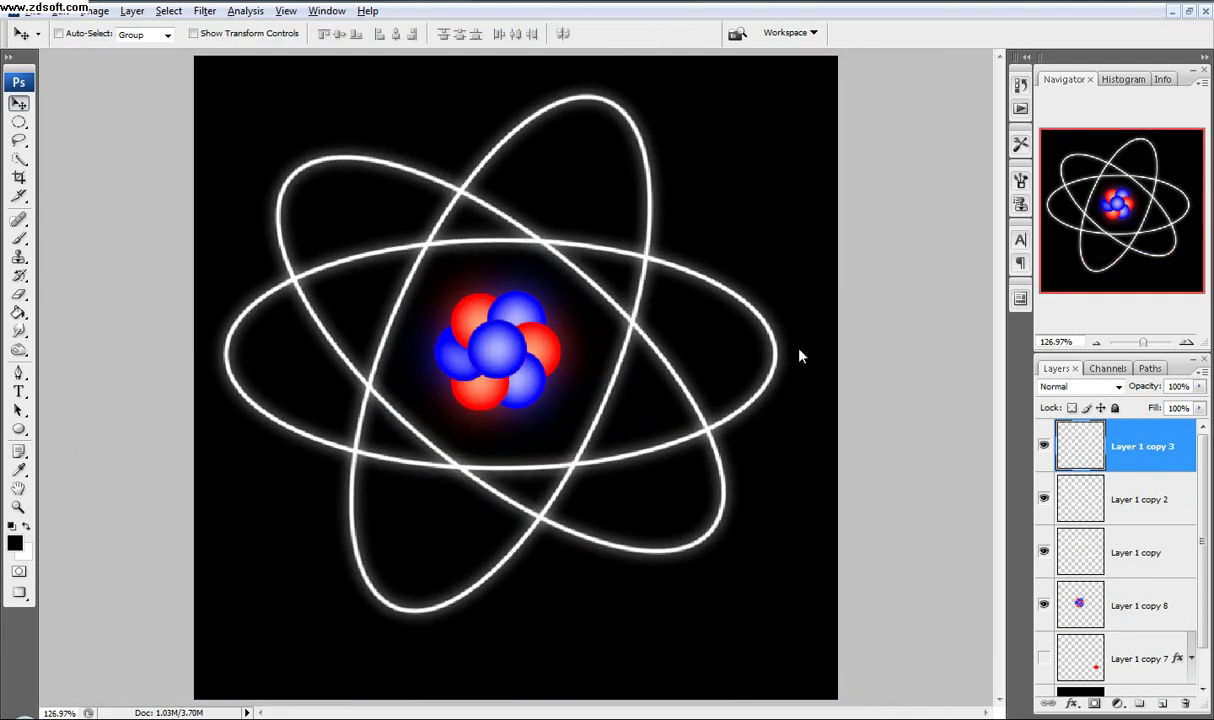
Step: Show the hidden red sphere, Layer 1 copy 7, and move it down to empty space below the orbits
scroll(1203, 458, down, 1)
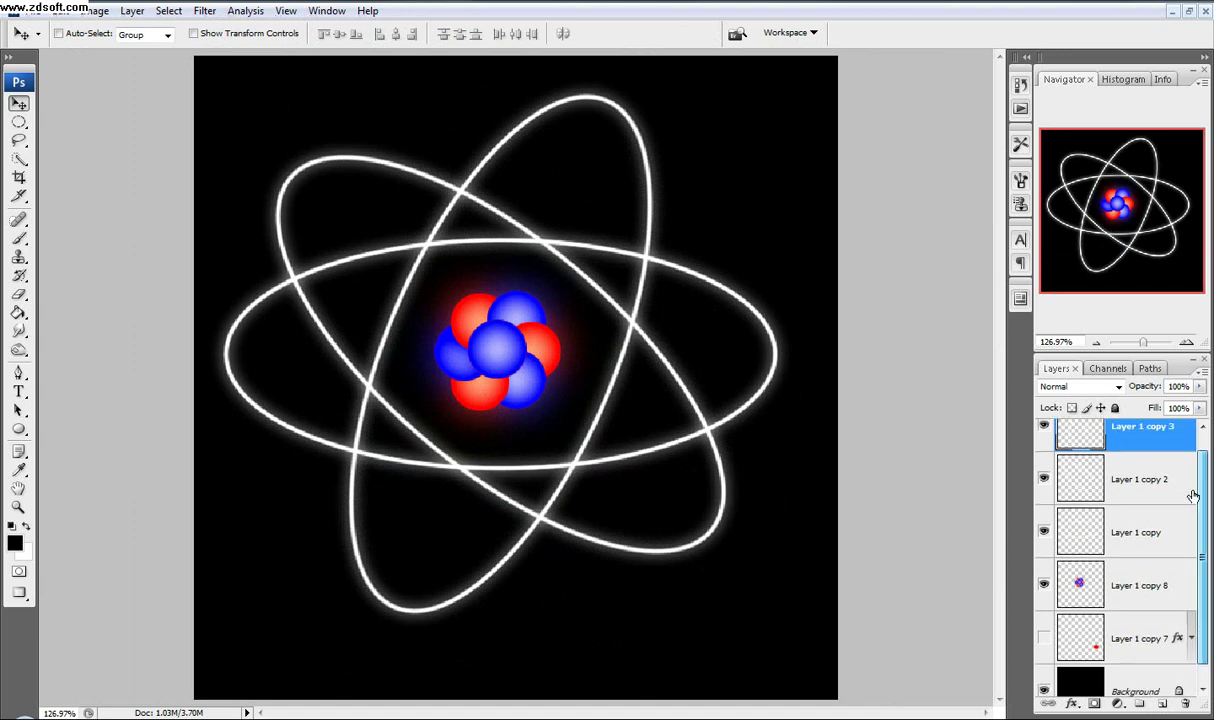
click(1043, 618)
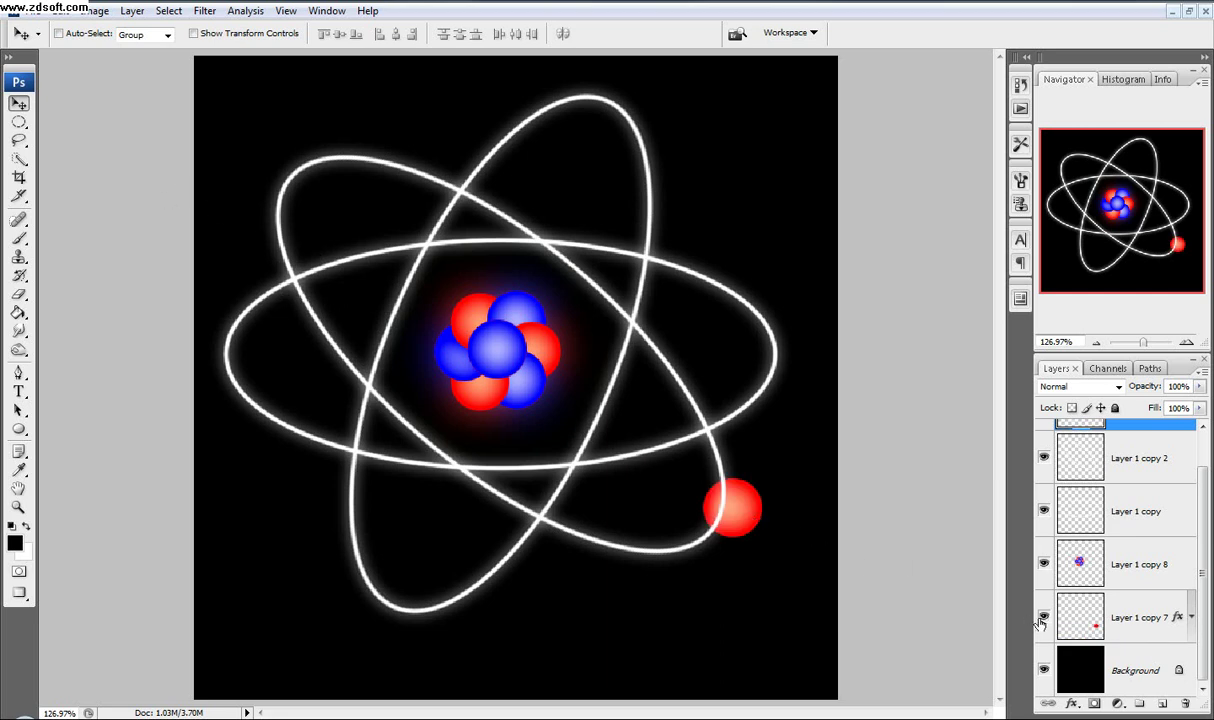
click(1073, 604)
drag(770, 450, 793, 531)
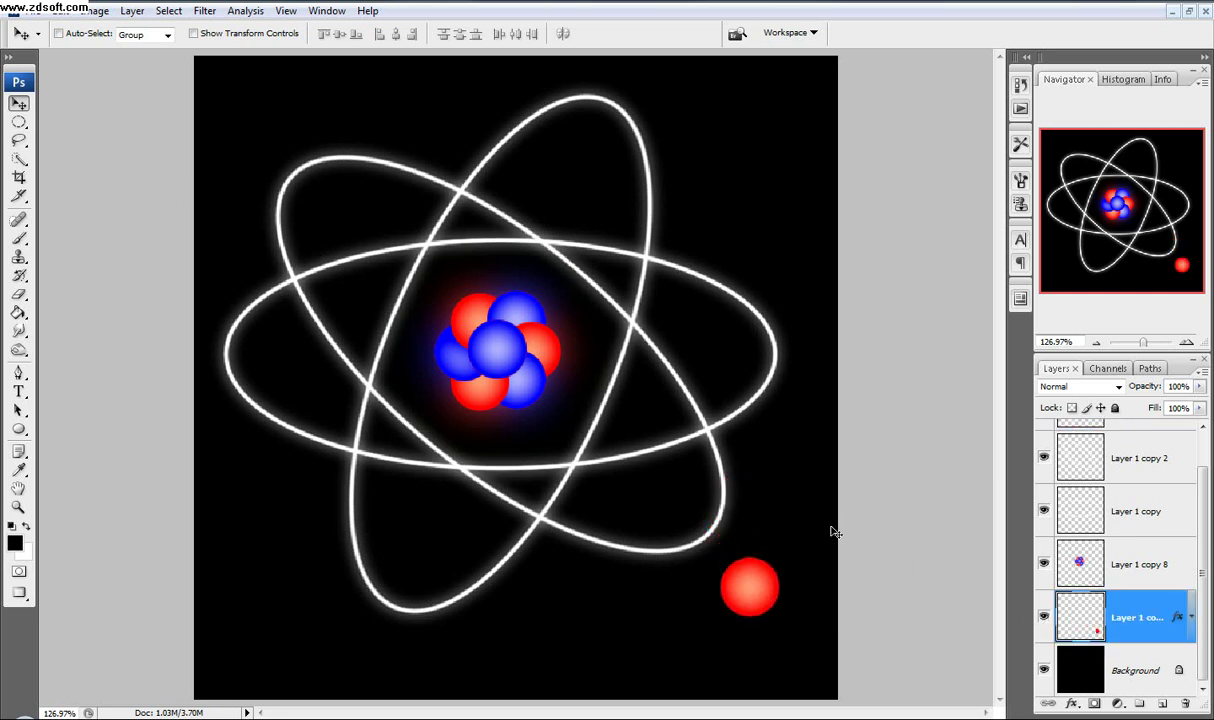
Step: Load the red sphere's outline as a selection and fill it with white using the Paint Bucket
ctrl+click(1090, 622)
click(19, 312)
click(26, 525)
click(746, 597)
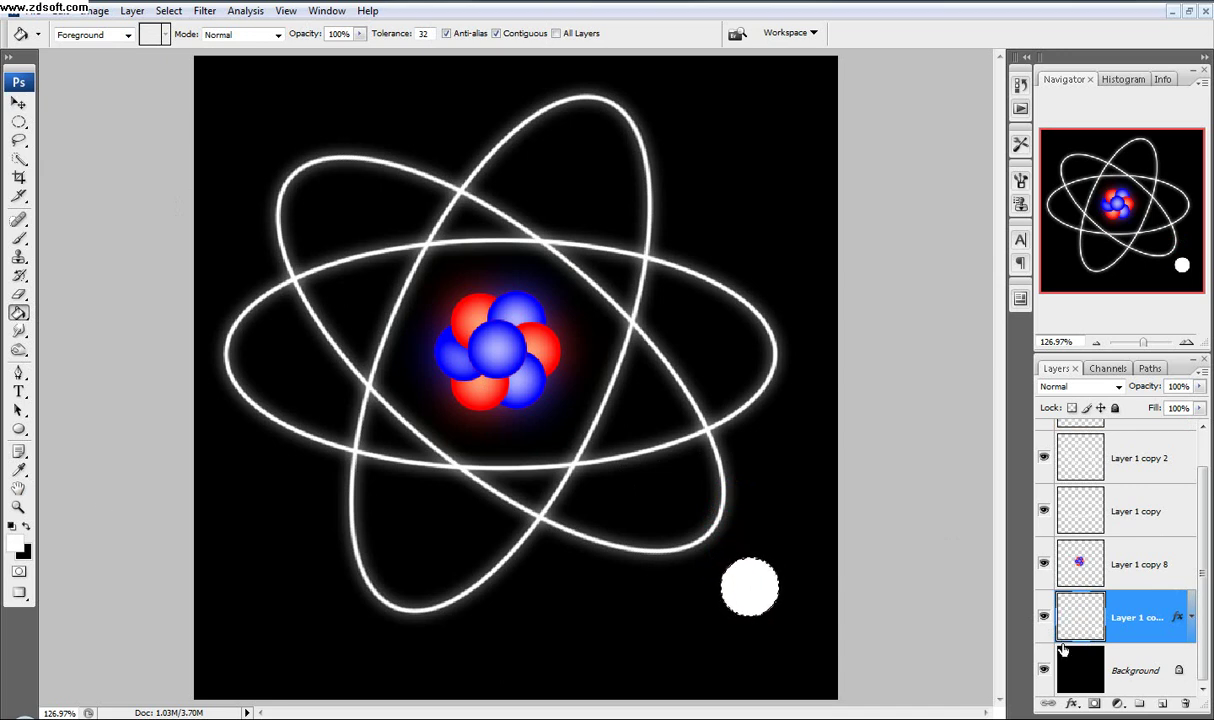
Step: Scale the white sphere down proportionally to 69.9%
key(ctrl+t)
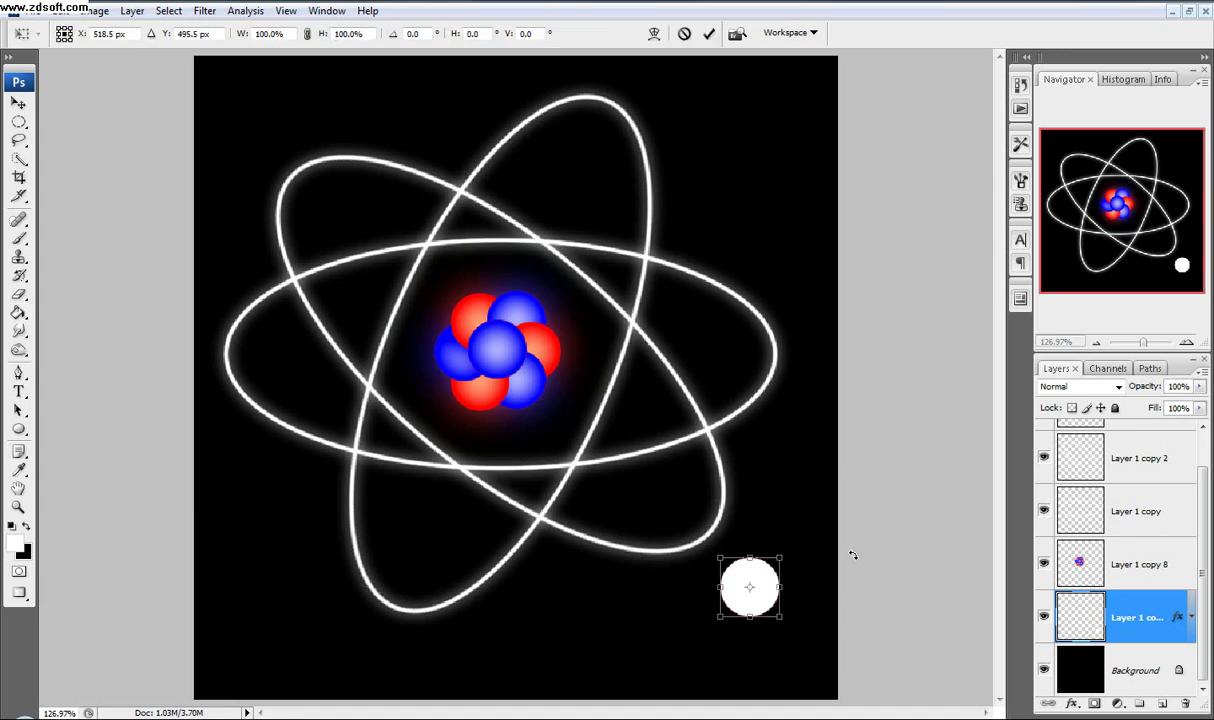
drag(784, 552, 772, 565)
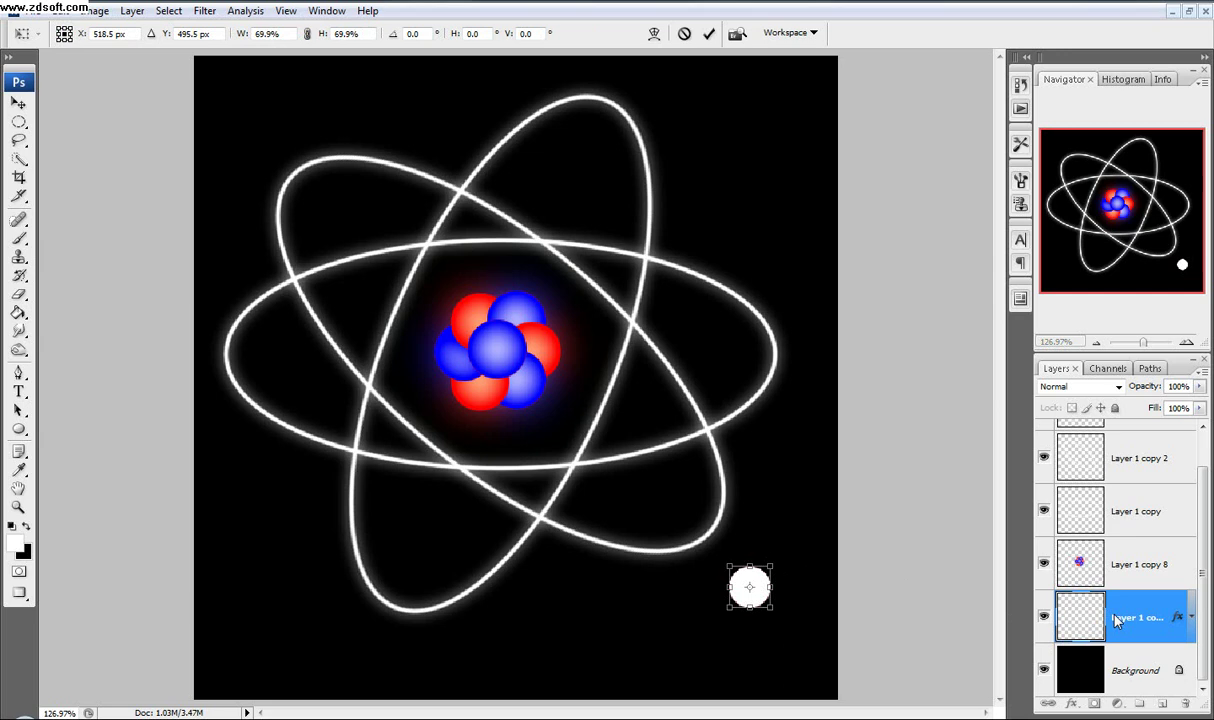
click(709, 35)
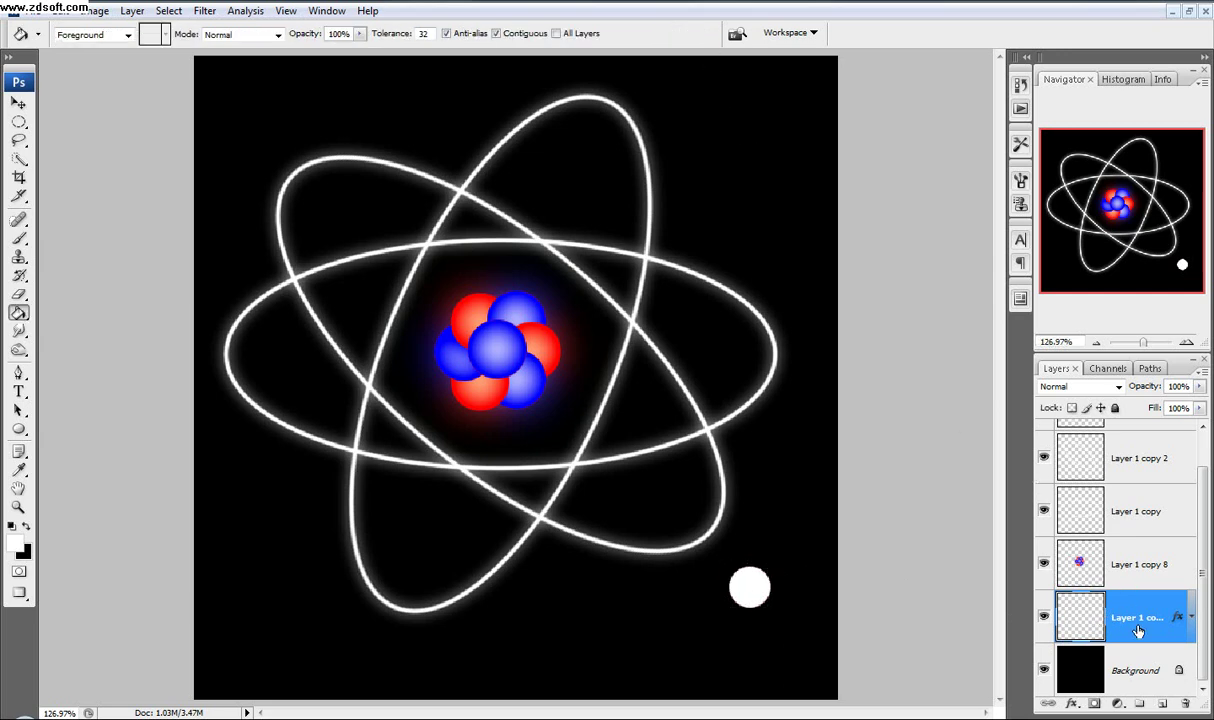
Step: Duplicate the white sphere twice and place the copies on the upper-left and upper-right curves of the tilted orbits
drag(1136, 637, 1163, 705)
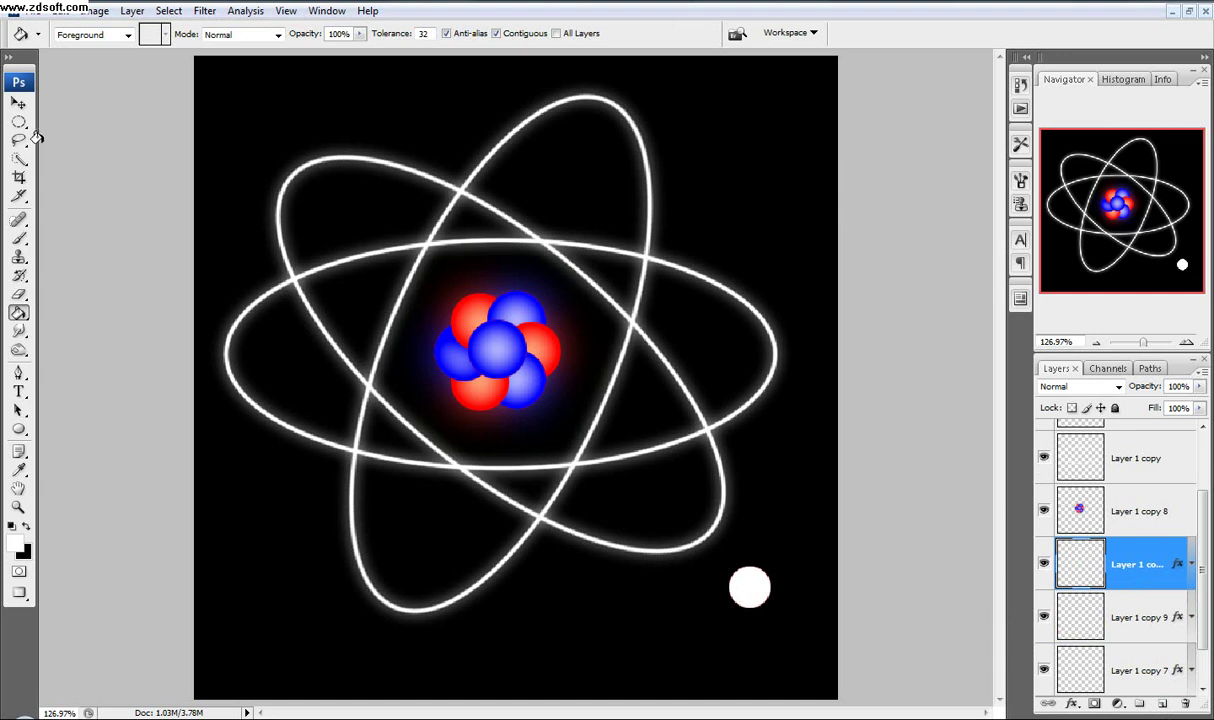
click(20, 104)
drag(628, 633, 160, 241)
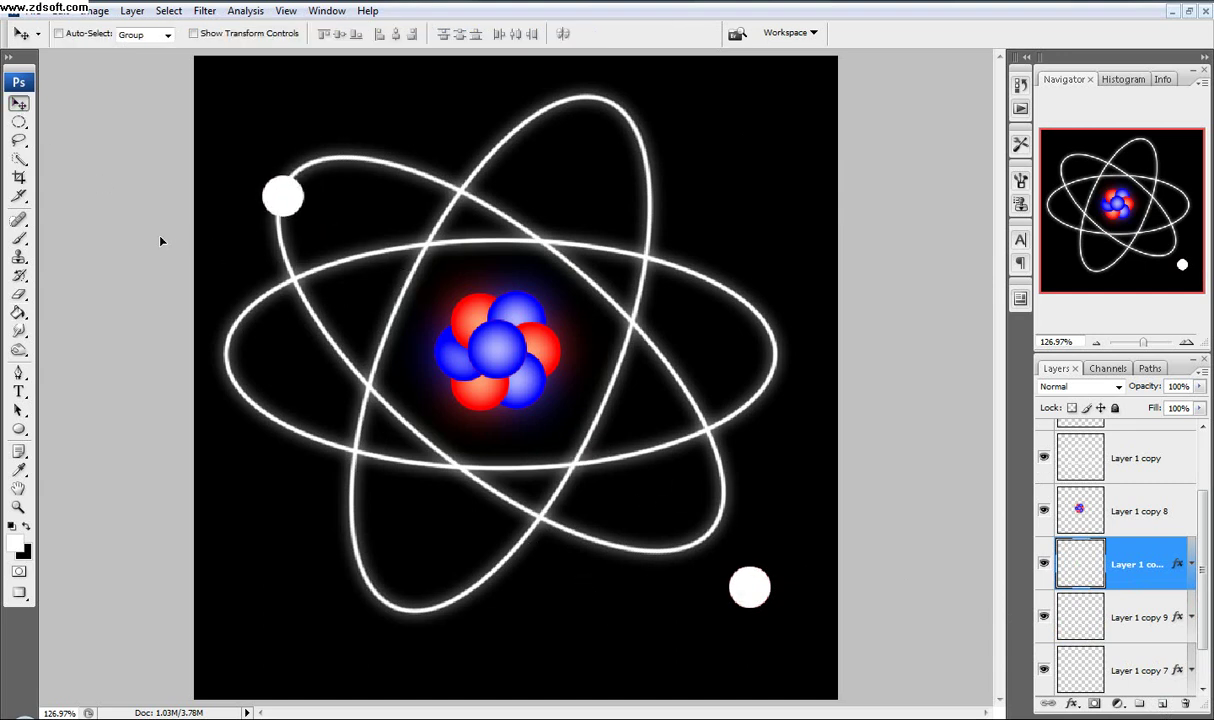
click(1135, 620)
drag(640, 650, 545, 280)
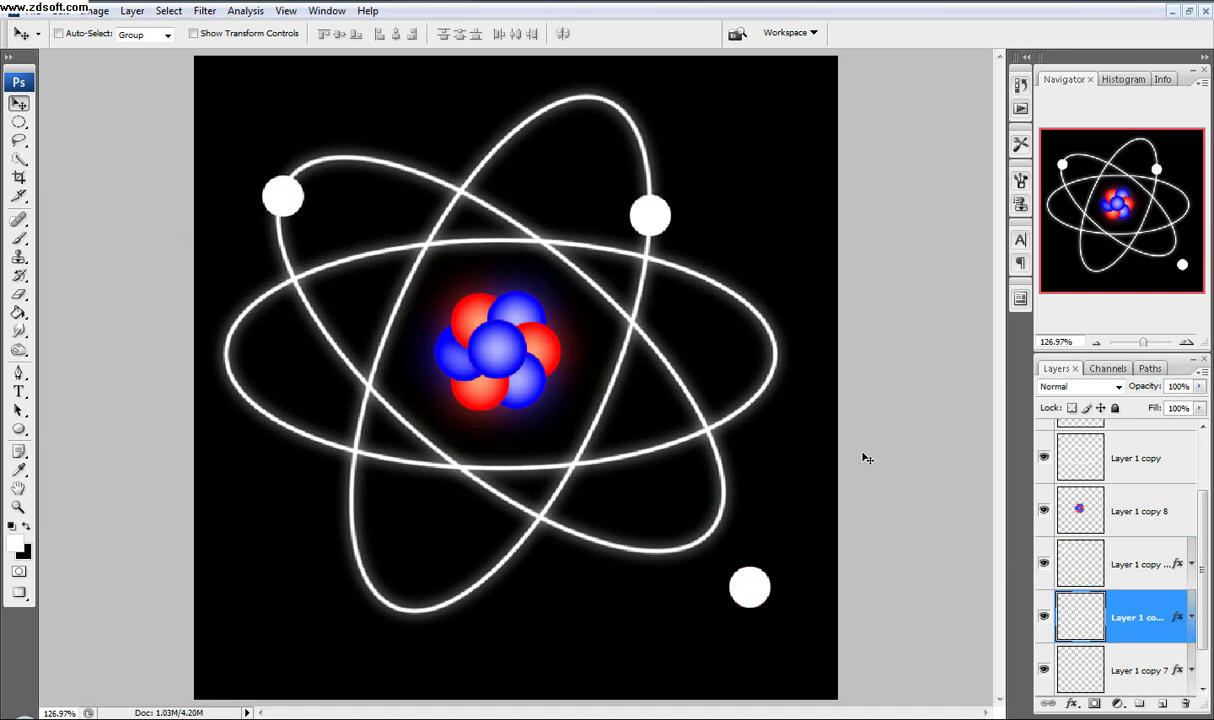
Step: Move the remaining white sphere, Layer 1 copy 7, onto the lower edge of the horizontal orbit
click(1140, 575)
drag(615, 600, 515, 557)
drag(594, 602, 600, 601)
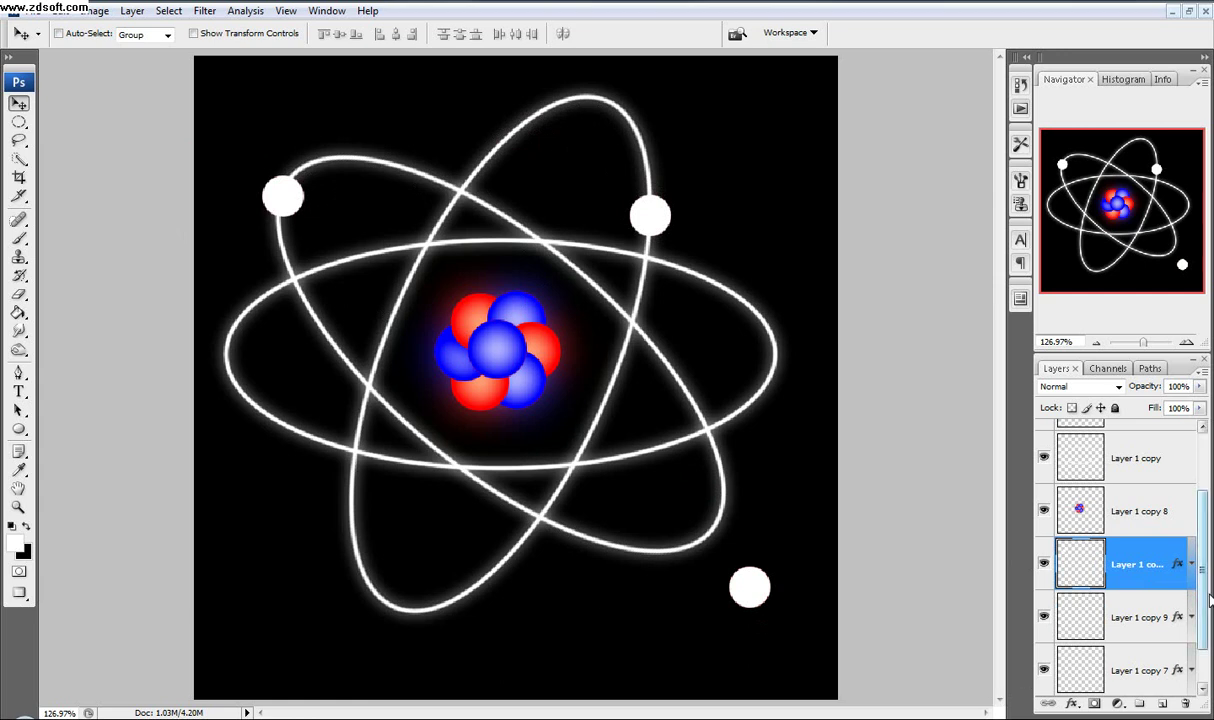
scroll(1190, 637, down, 1)
click(1130, 622)
drag(796, 689, 568, 566)
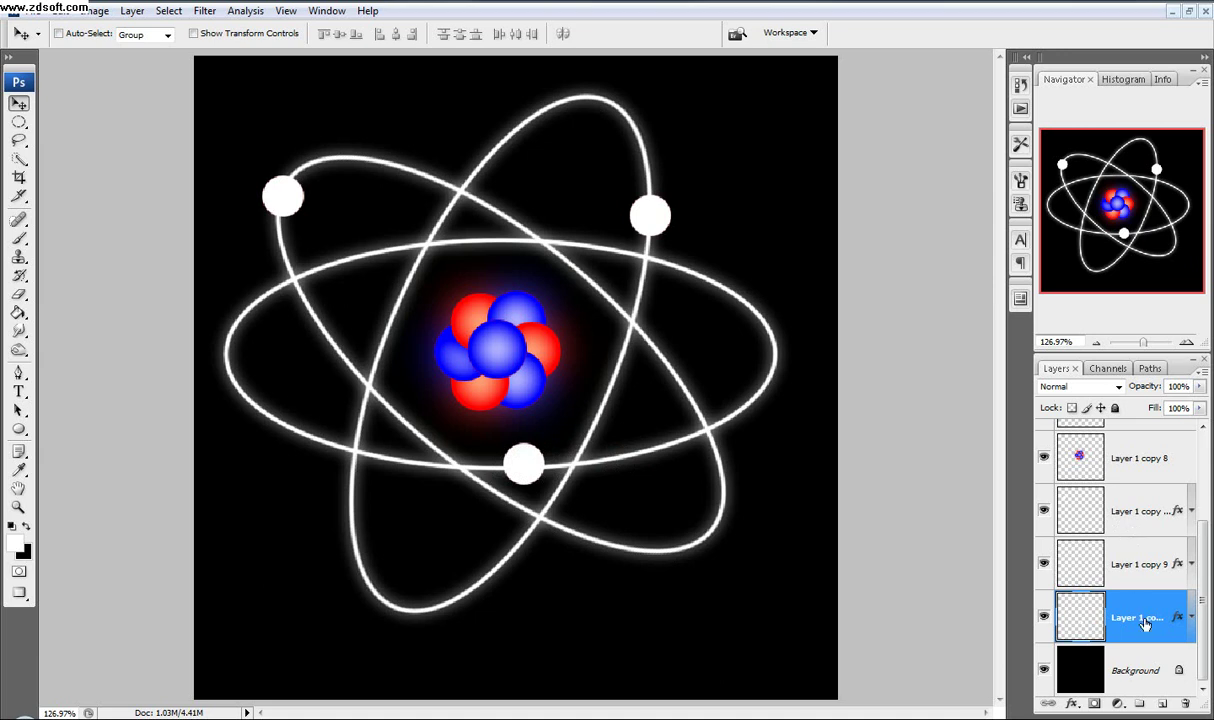
Step: Merge the three white sphere layers into one layer
click(1128, 532)
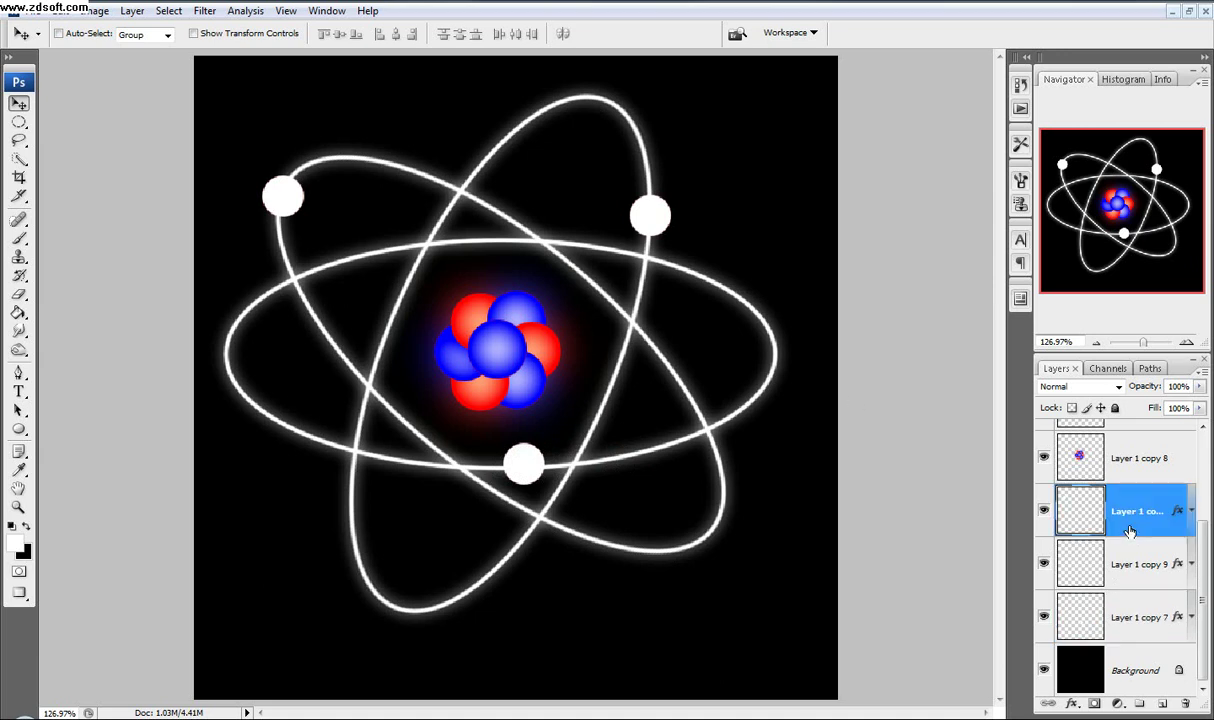
shift+click(1141, 607)
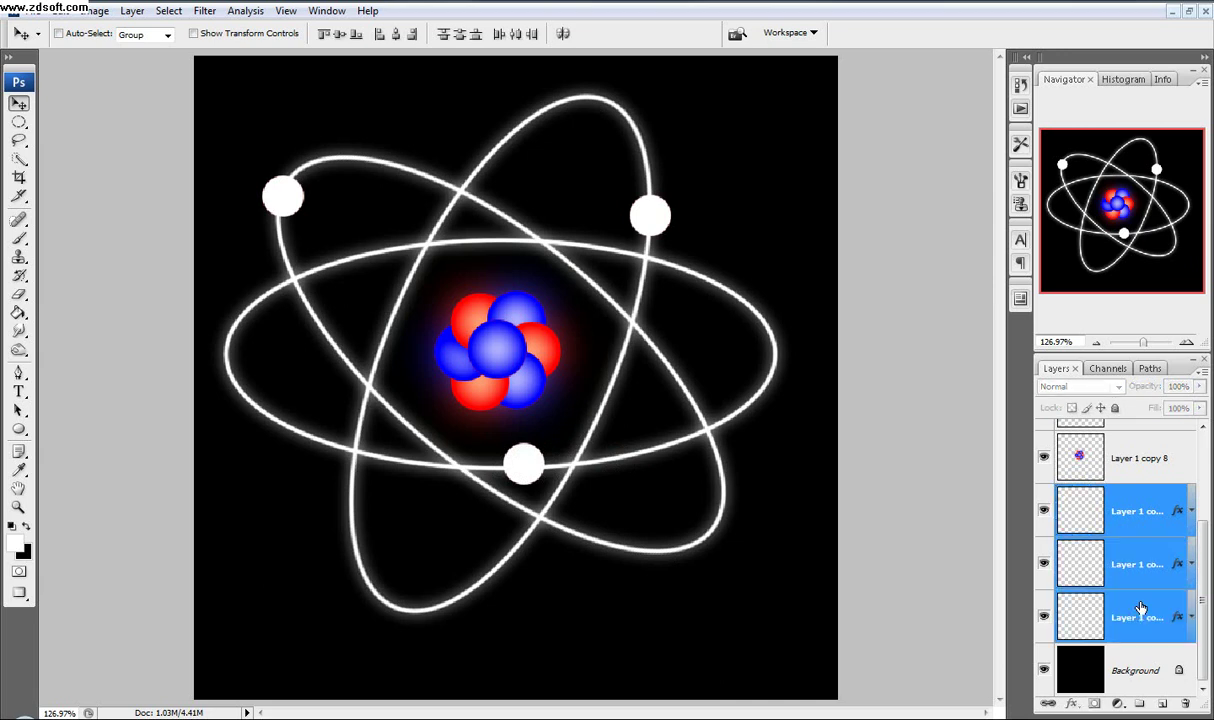
right_click(1141, 607)
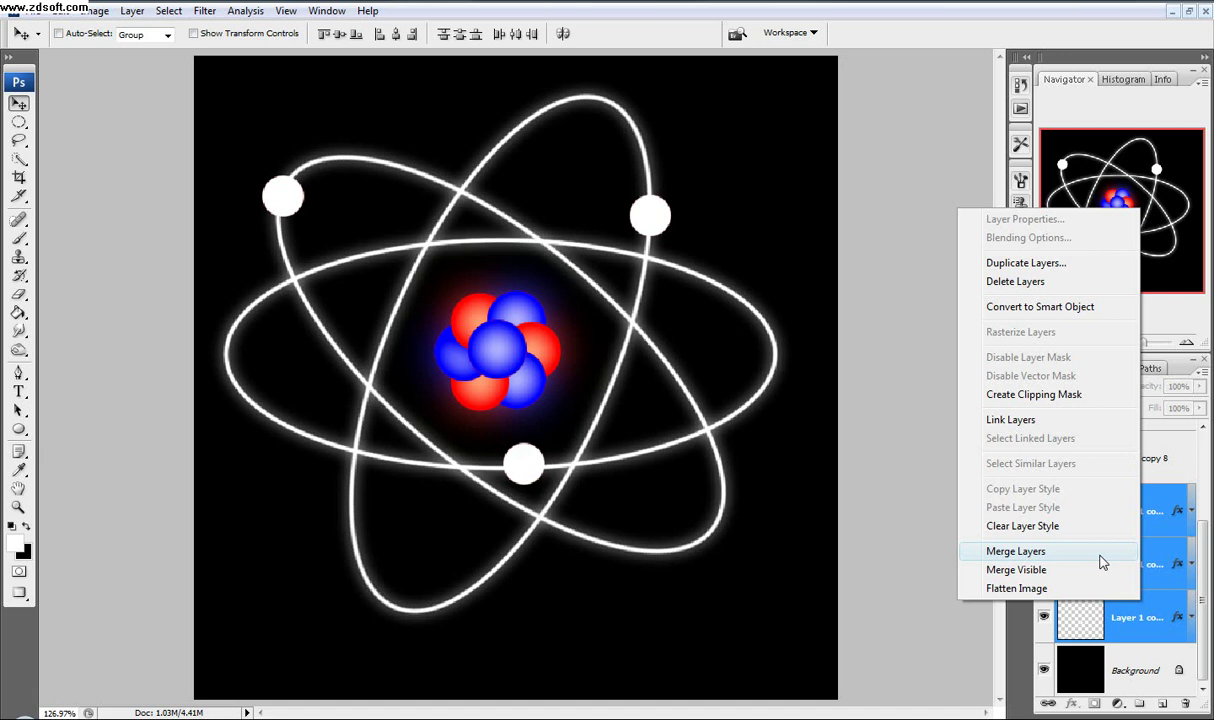
click(1101, 552)
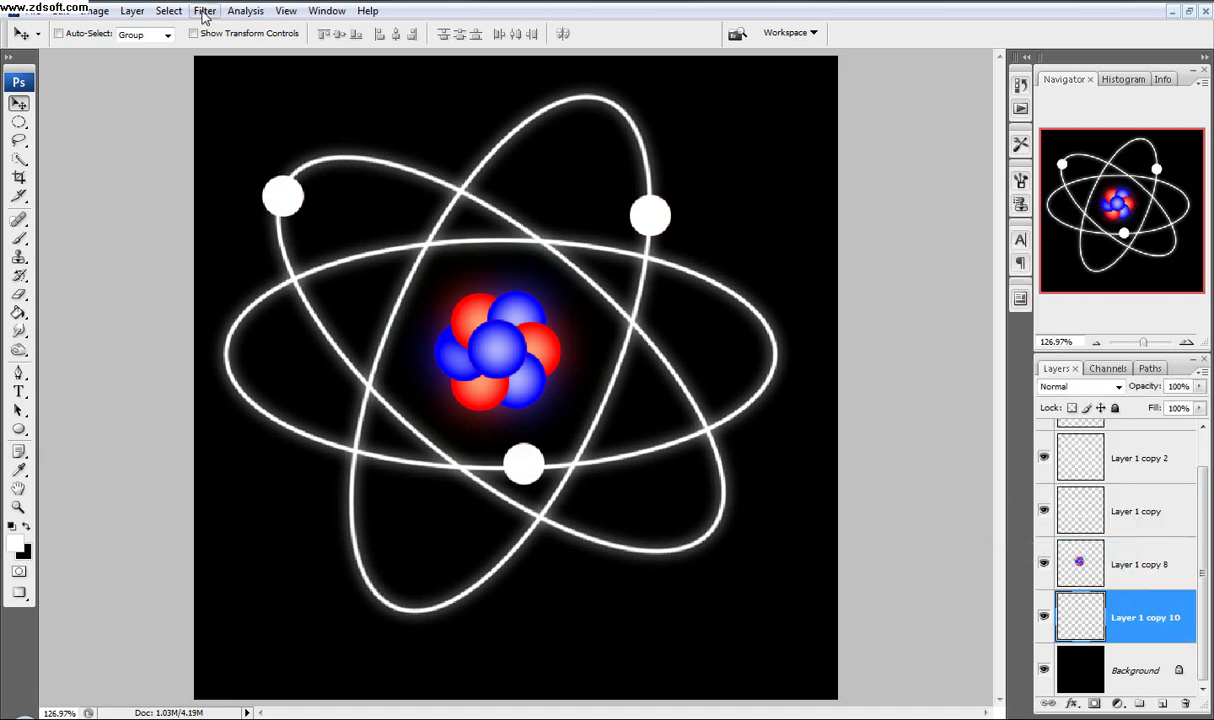
Step: Try the last-used Gaussian Blur on the merged white spheres and undo it
click(204, 11)
click(240, 29)
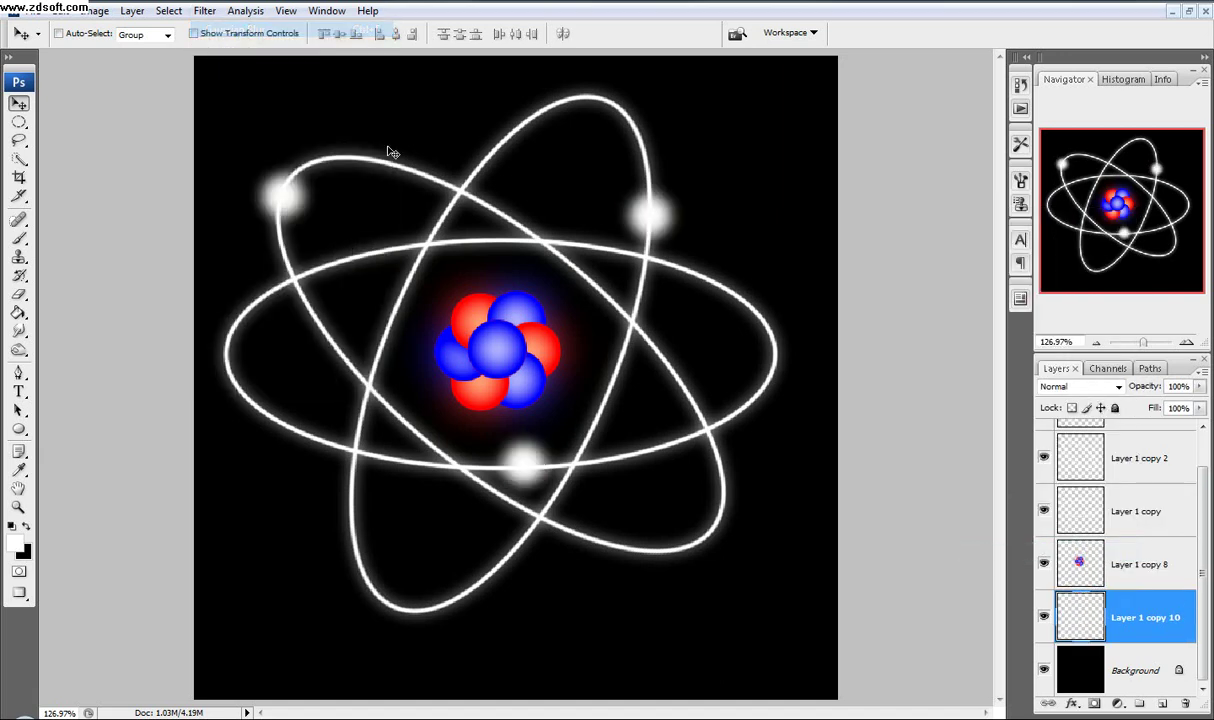
key(ctrl+z)
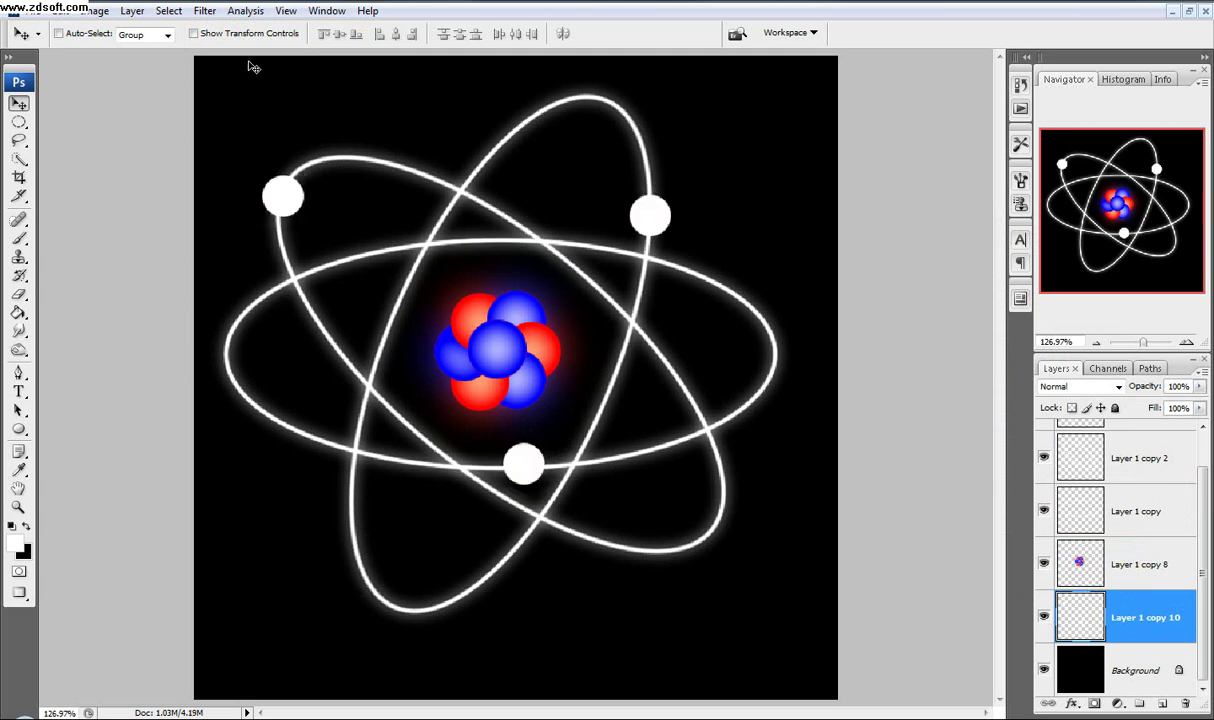
Step: Apply a Gaussian Blur with a radius of 1.5 pixels to the merged white spheres
click(204, 11)
mouse_move(275, 184)
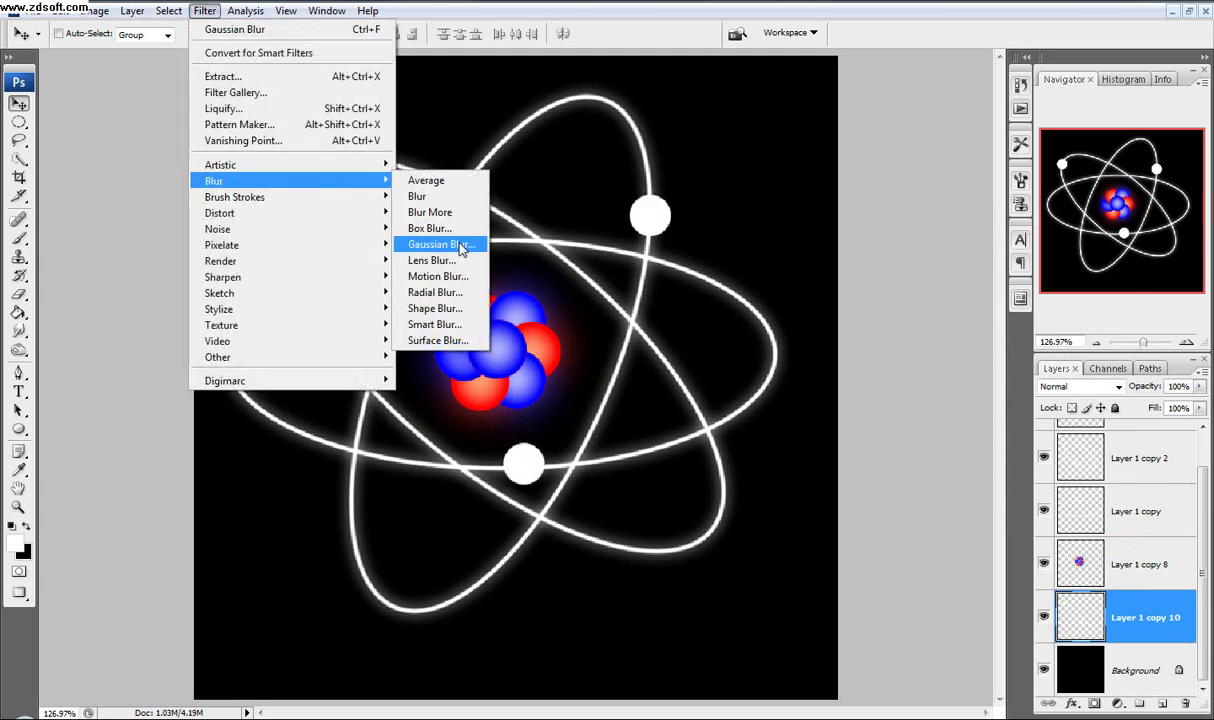
click(458, 232)
drag(737, 593, 698, 591)
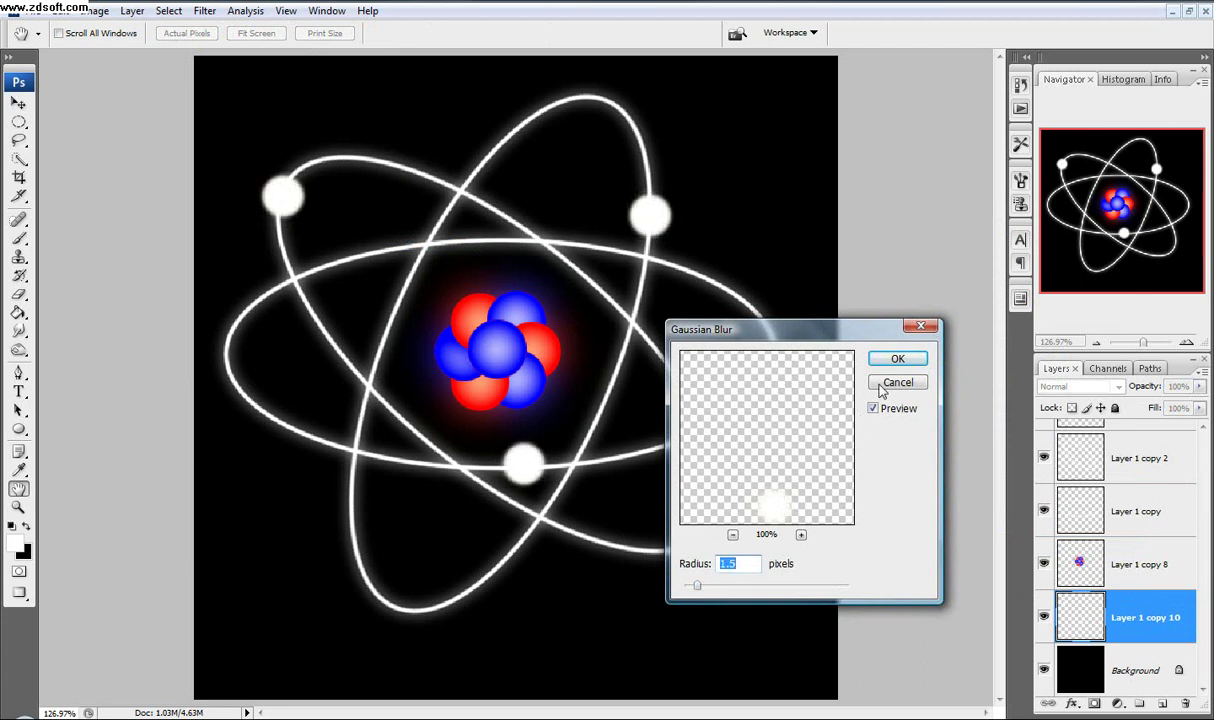
click(897, 358)
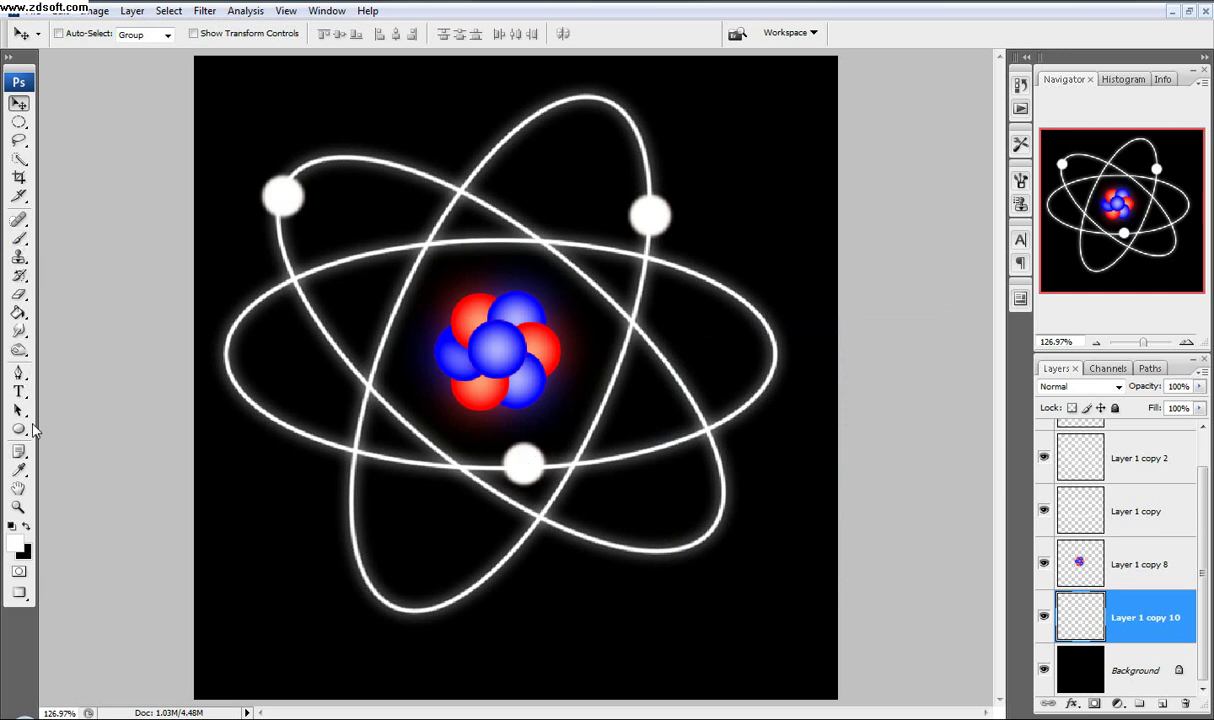
Step: Smudge a tapered tail along the orbit from each of the three white spheres, using a 35-pixel brush at 61% strength
drag(19, 332, 87, 350)
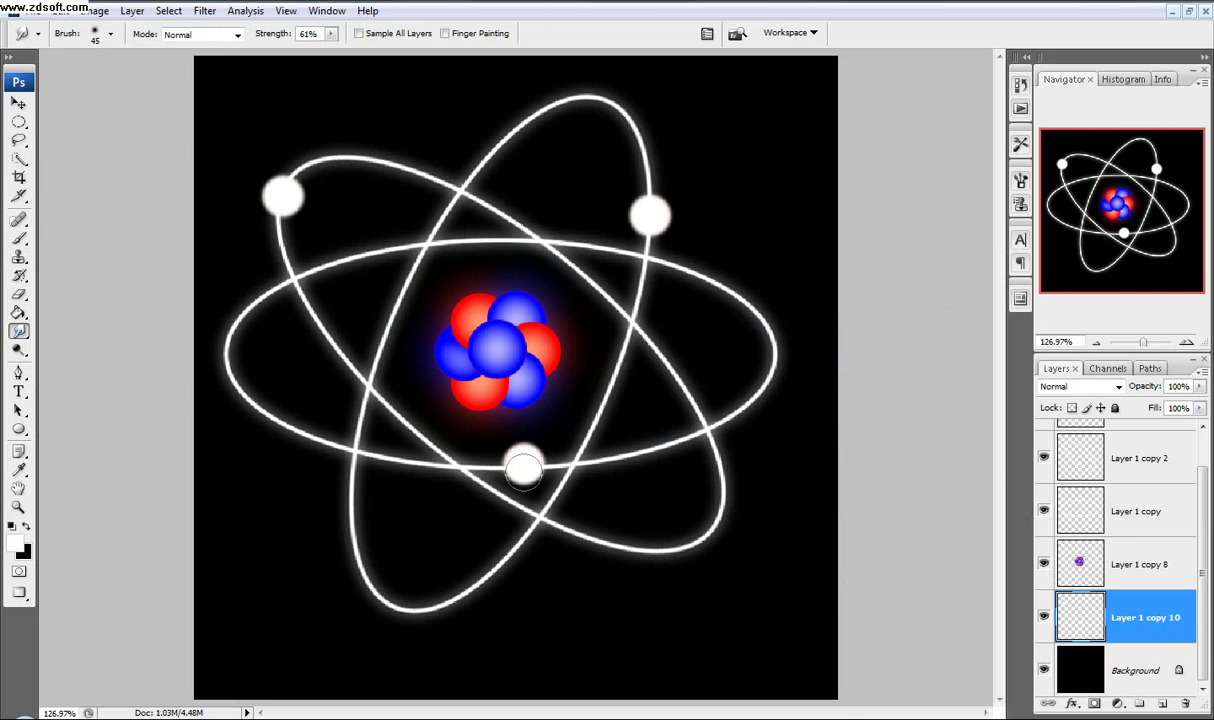
key(bracketleft)
drag(520, 463, 465, 461)
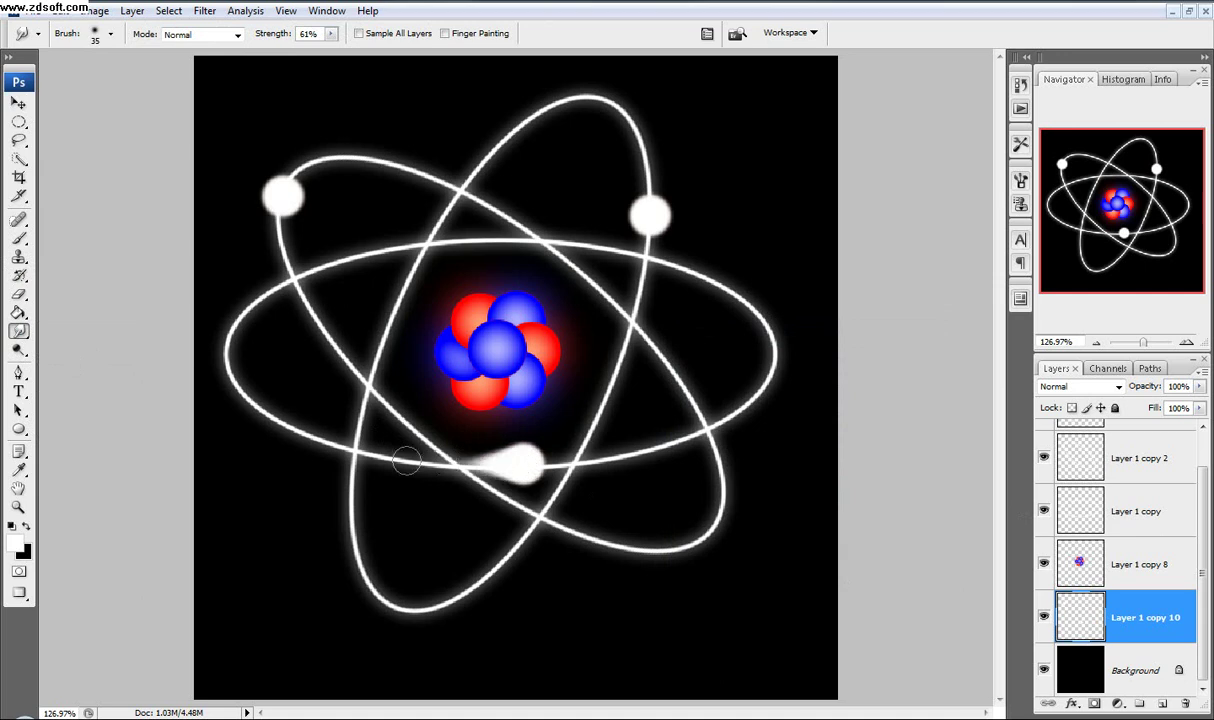
drag(636, 202, 626, 103)
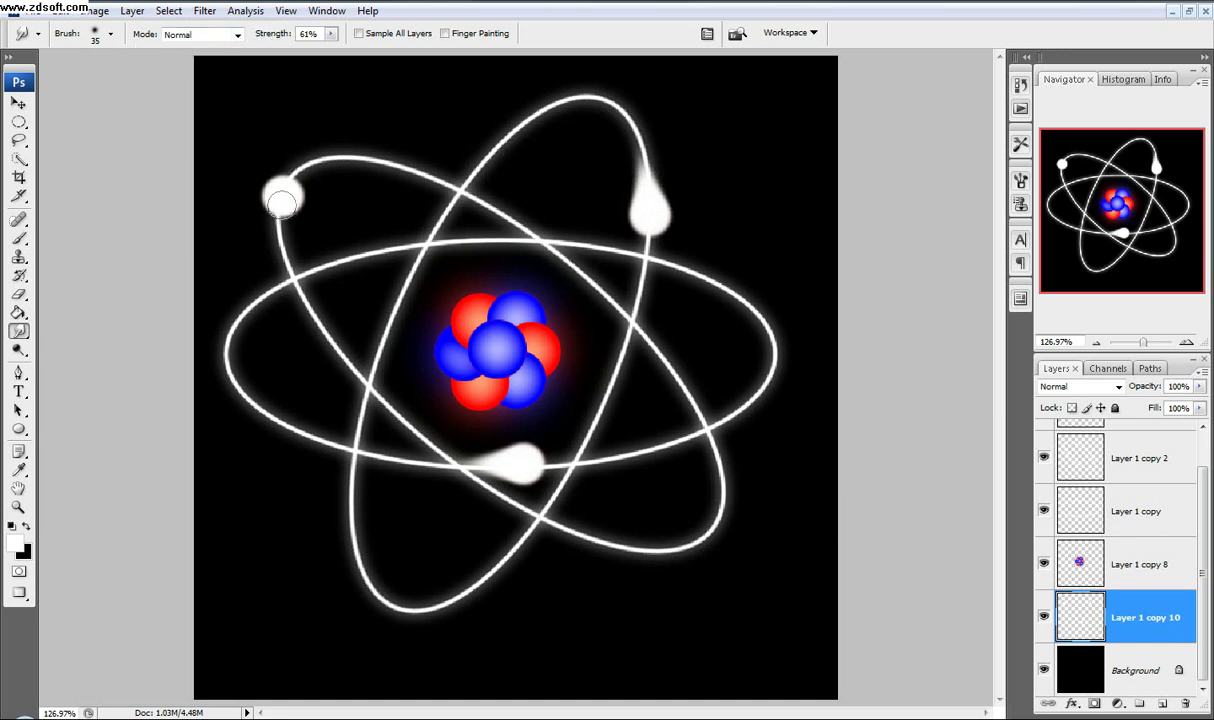
drag(280, 194, 279, 248)
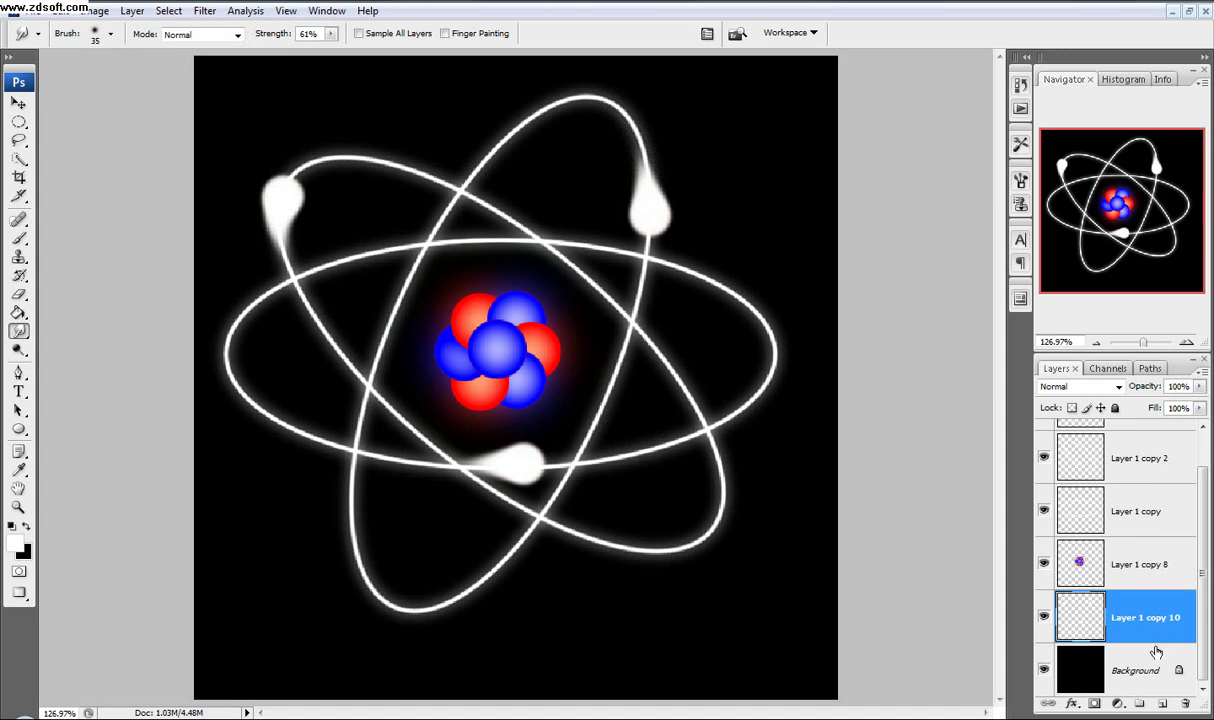
Step: Merge all orbit, nucleus and white sphere layers, leaving the Background separate
scroll(1140, 540, up, 1)
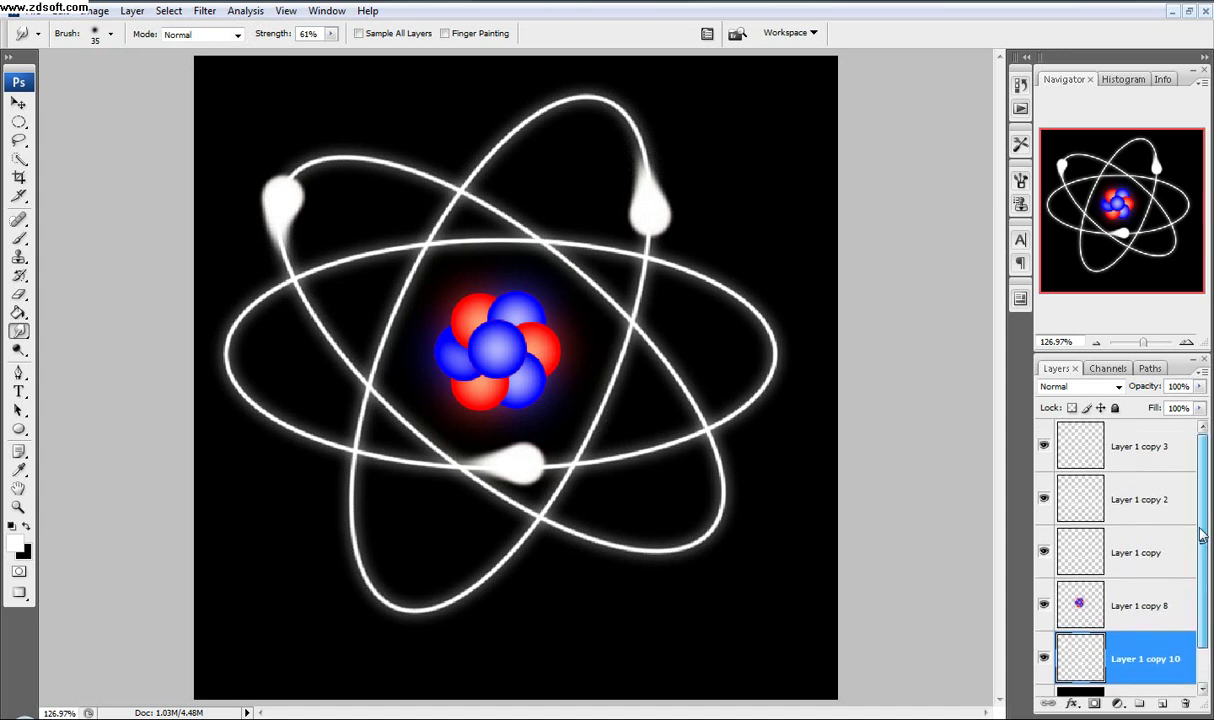
shift+click(1173, 466)
right_click(1173, 466)
click(1130, 398)
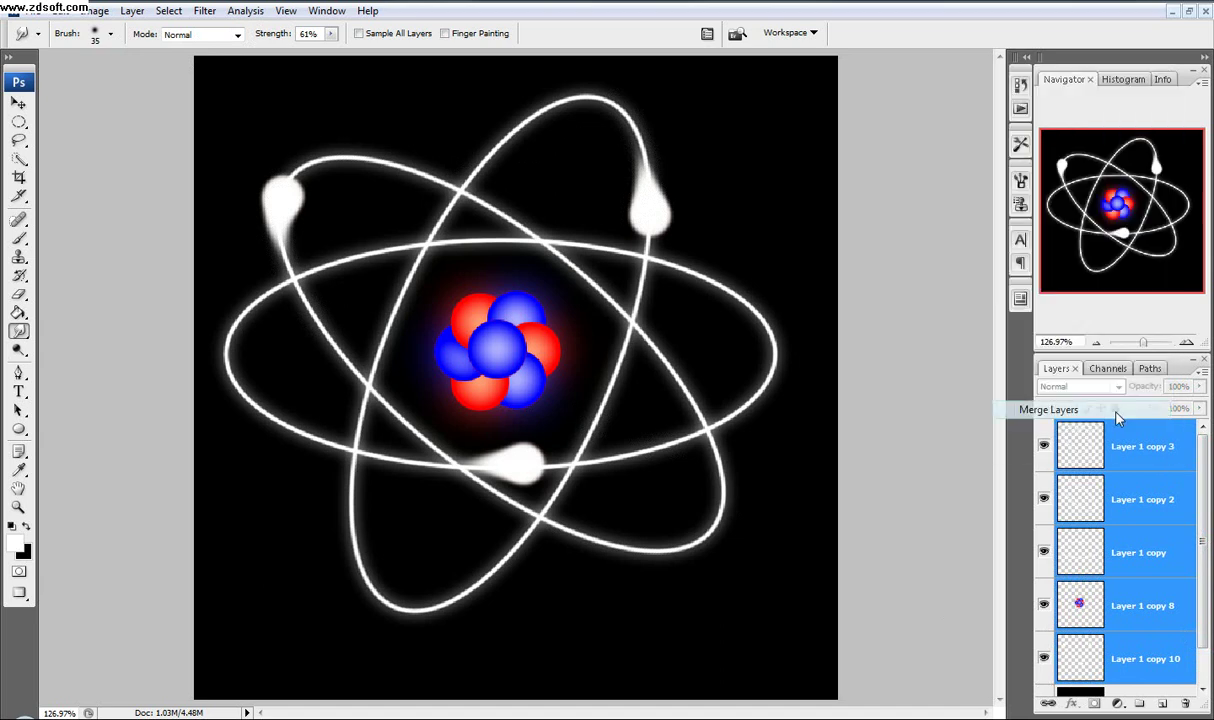
Step: Duplicate the merged atom, scale the copy to 44.1%, and place it in the canvas's upper-right corner behind the large atom
drag(1173, 458, 1163, 703)
scroll(617, 488, down, 1)
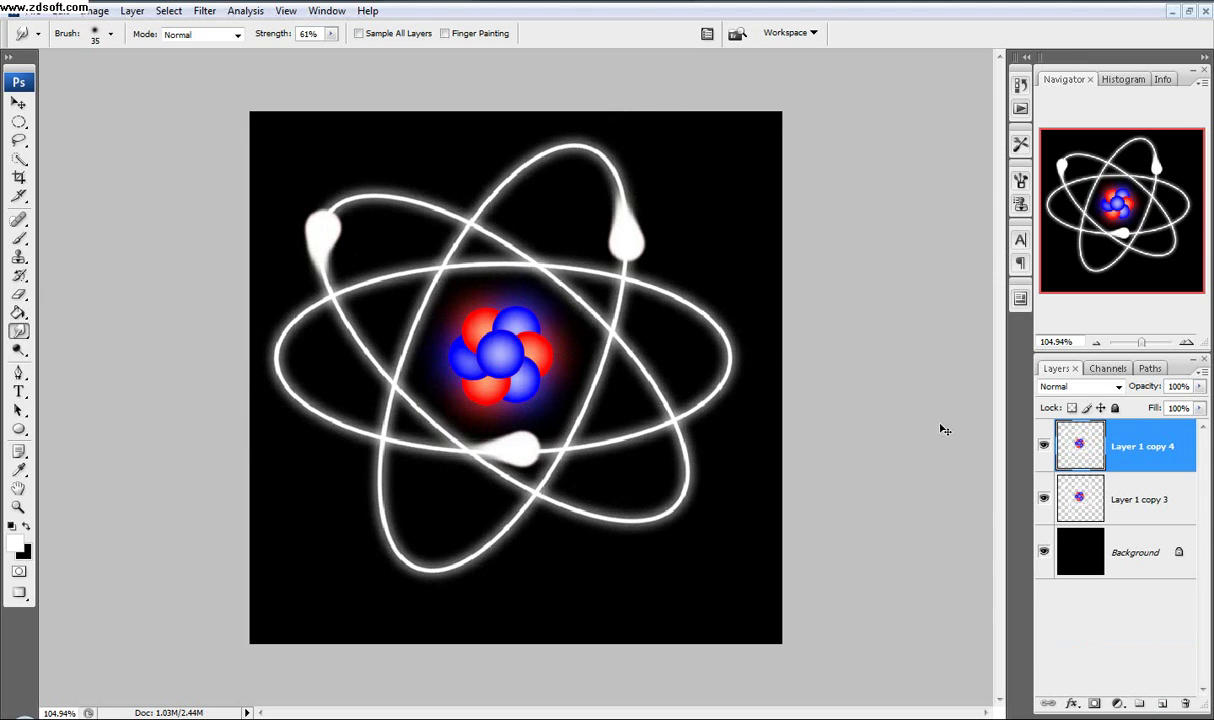
key(ctrl+t)
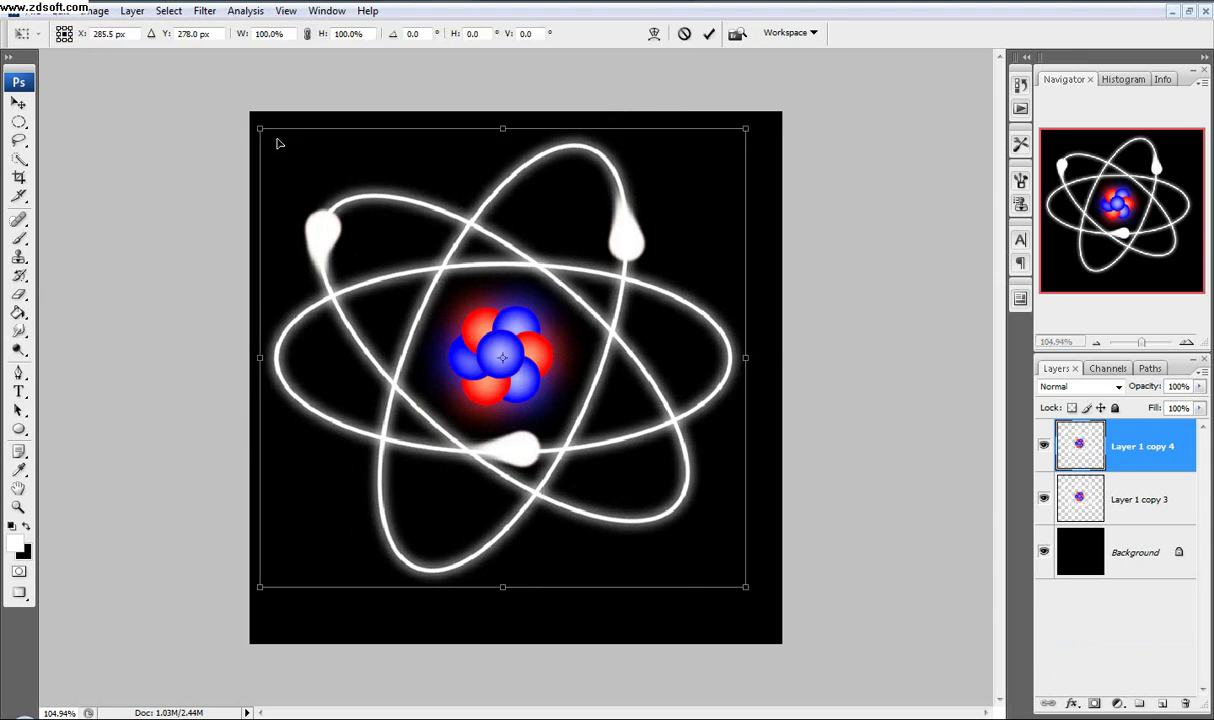
drag(261, 131, 387, 270)
drag(519, 341, 699, 192)
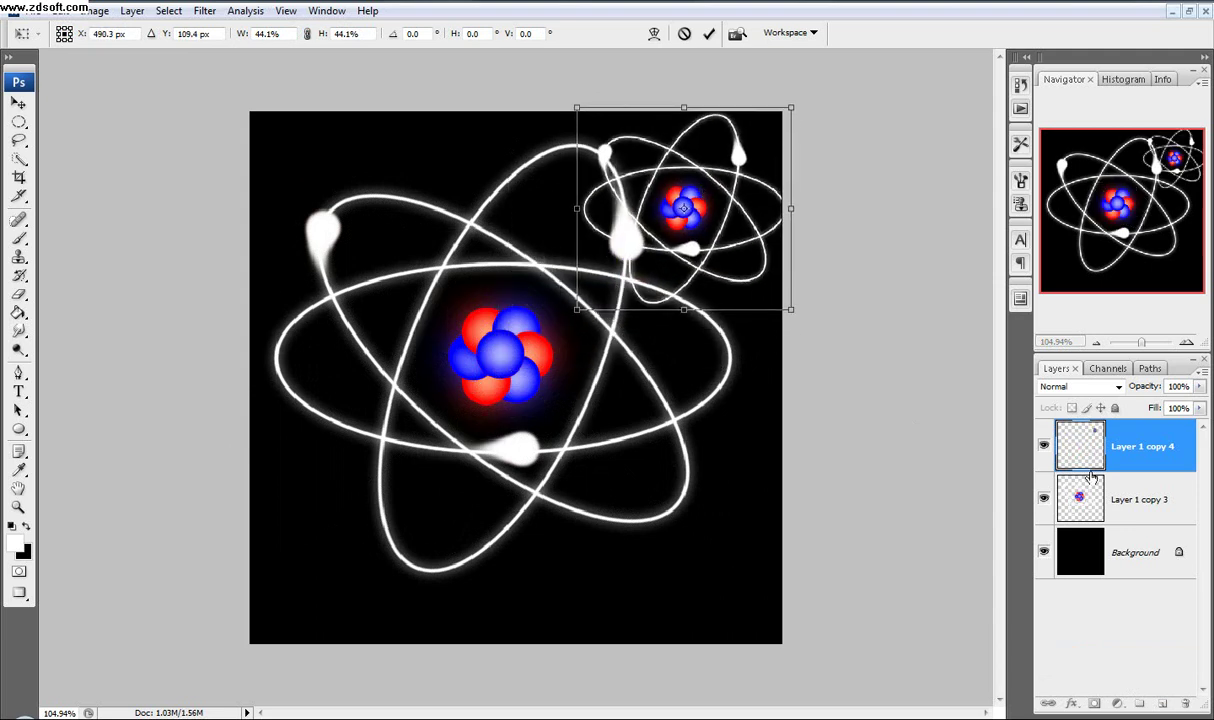
click(708, 33)
drag(1122, 460, 1126, 527)
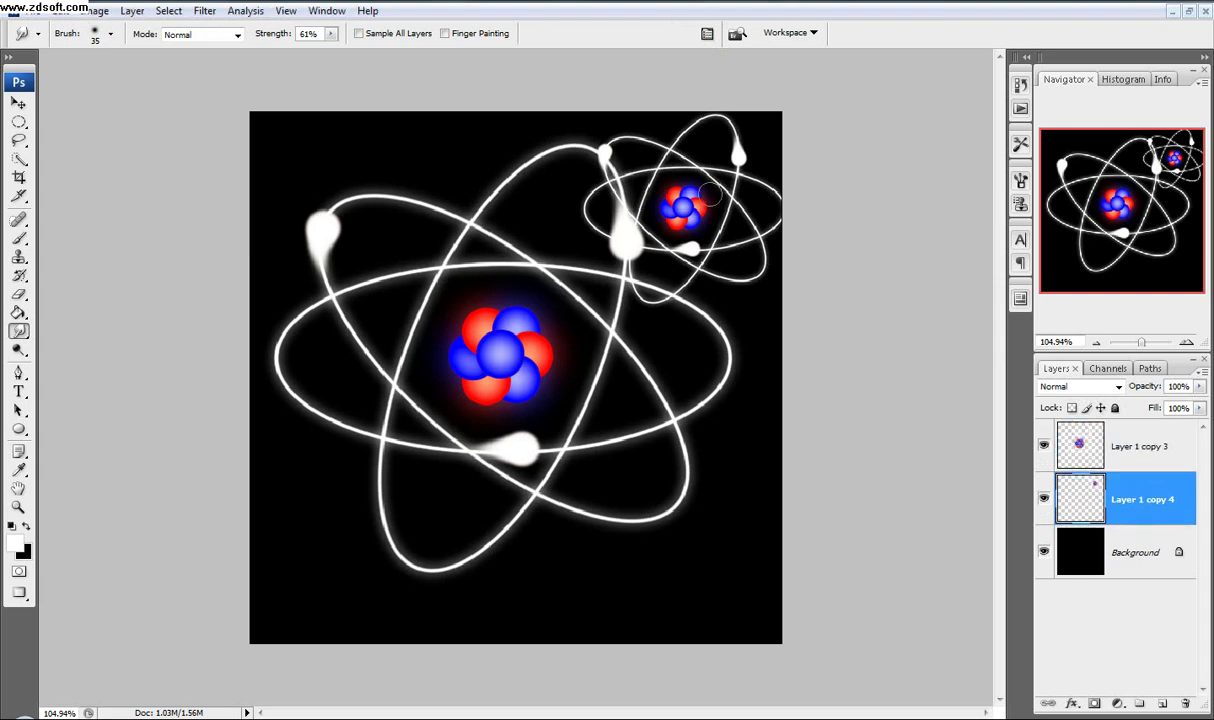
Step: Duplicate the large atom, scale the copy to 15.9%, and place it in the lower-left area of the canvas
drag(1137, 460, 1162, 703)
key(ctrl+t)
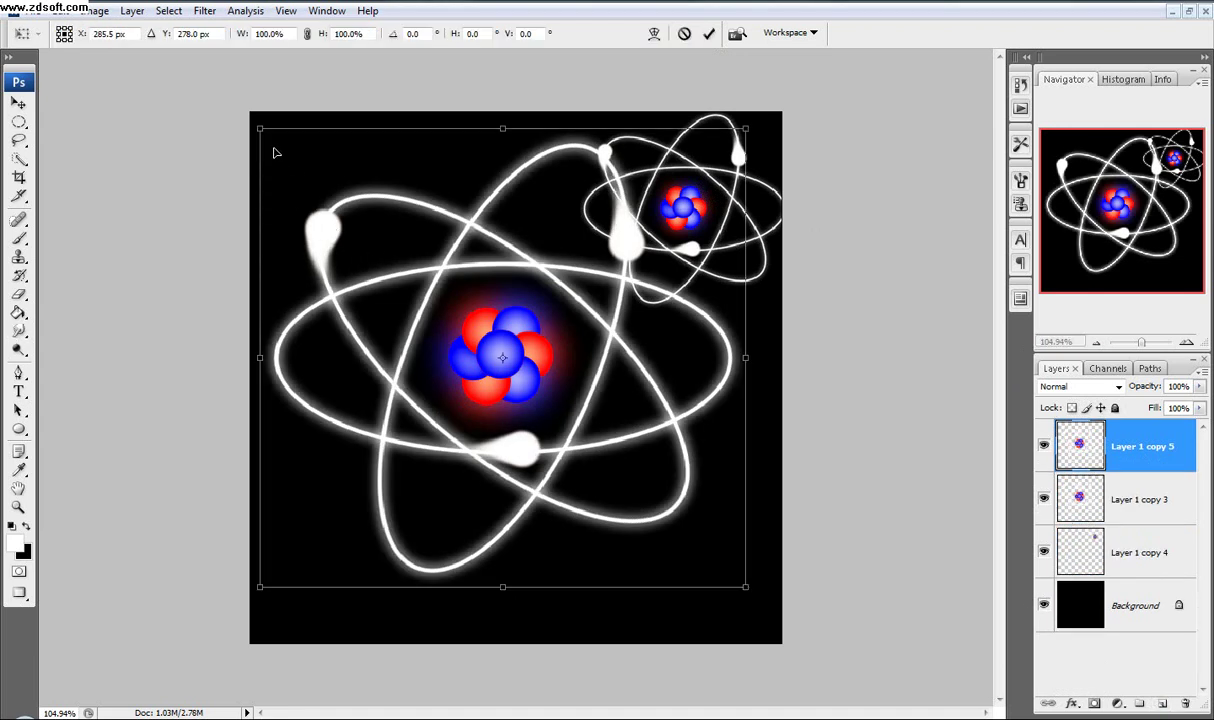
drag(259, 128, 441, 344)
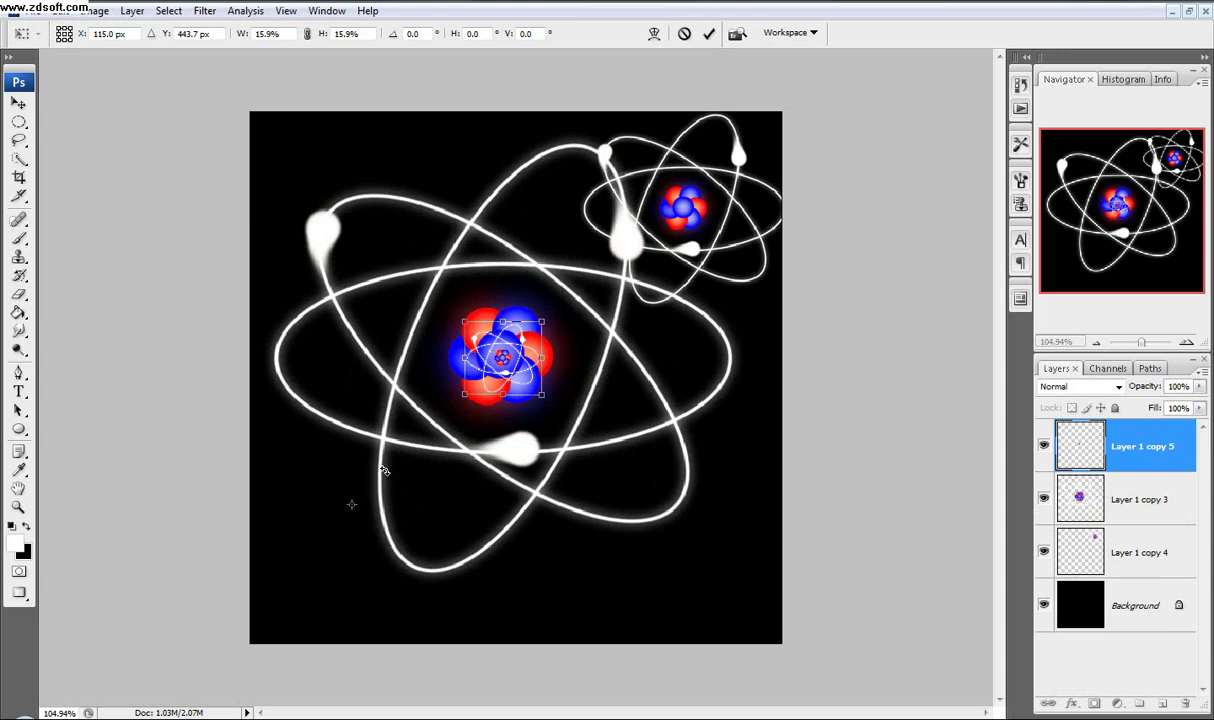
drag(466, 403, 311, 568)
click(708, 36)
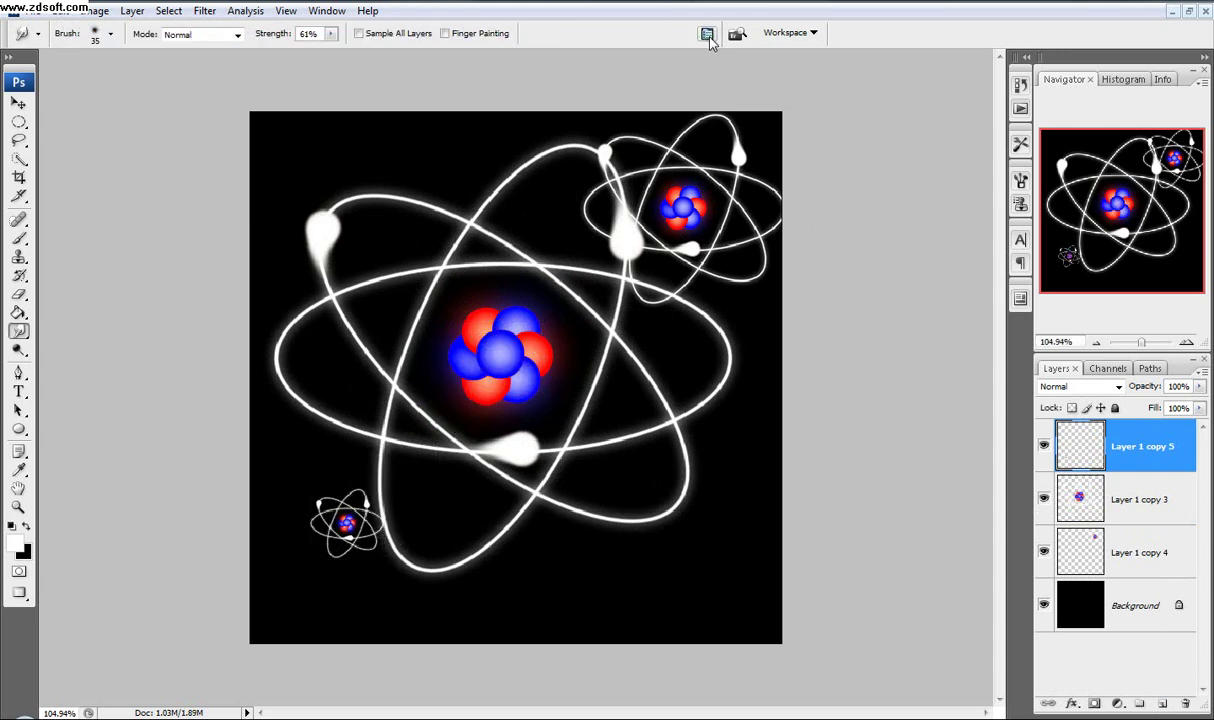